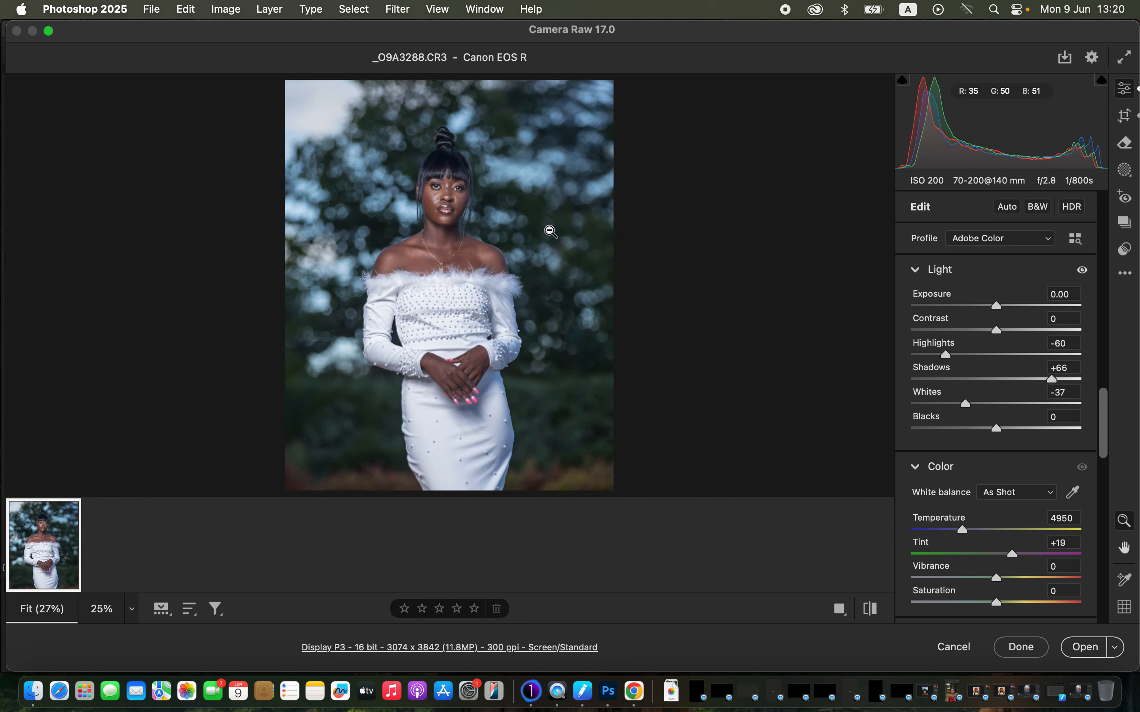
- Set Exposure to +0.10, Contrast to +14, Whites to -43, Blacks to -18 and the white balance Temperature to 5500
drag(994, 429, 983, 429)
mouse_move(997, 330)
mouse_down()
mouse_move(1010, 331)
mouse_move(997, 305)
mouse_move(1005, 312)
mouse_up()
drag(968, 404, 959, 401)
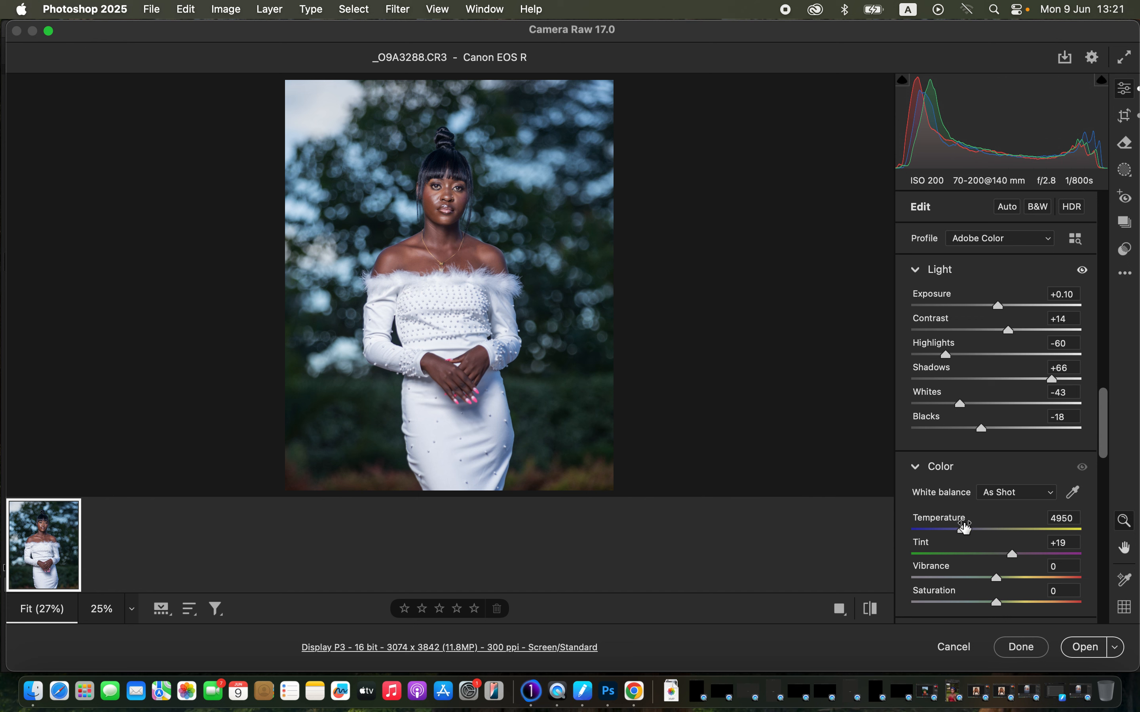
drag(964, 531, 974, 527)
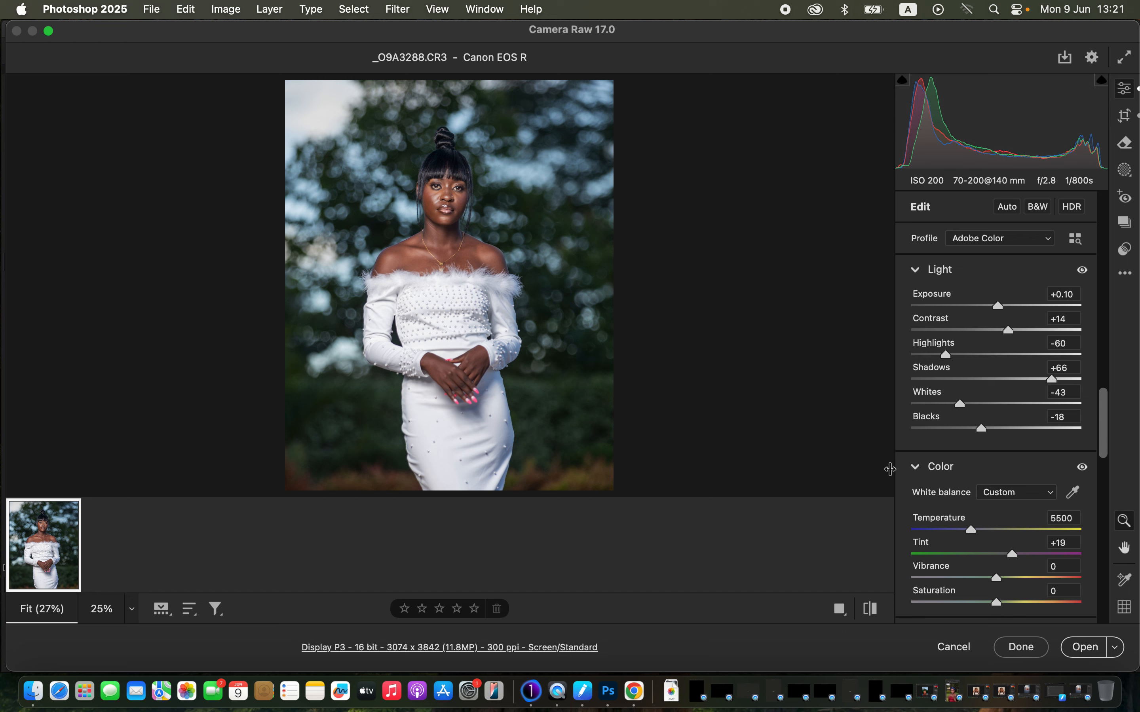
- In the Color Mixer, set the hue of Yellows to +55 and of Greens to +62
drag(1102, 451, 1111, 391)
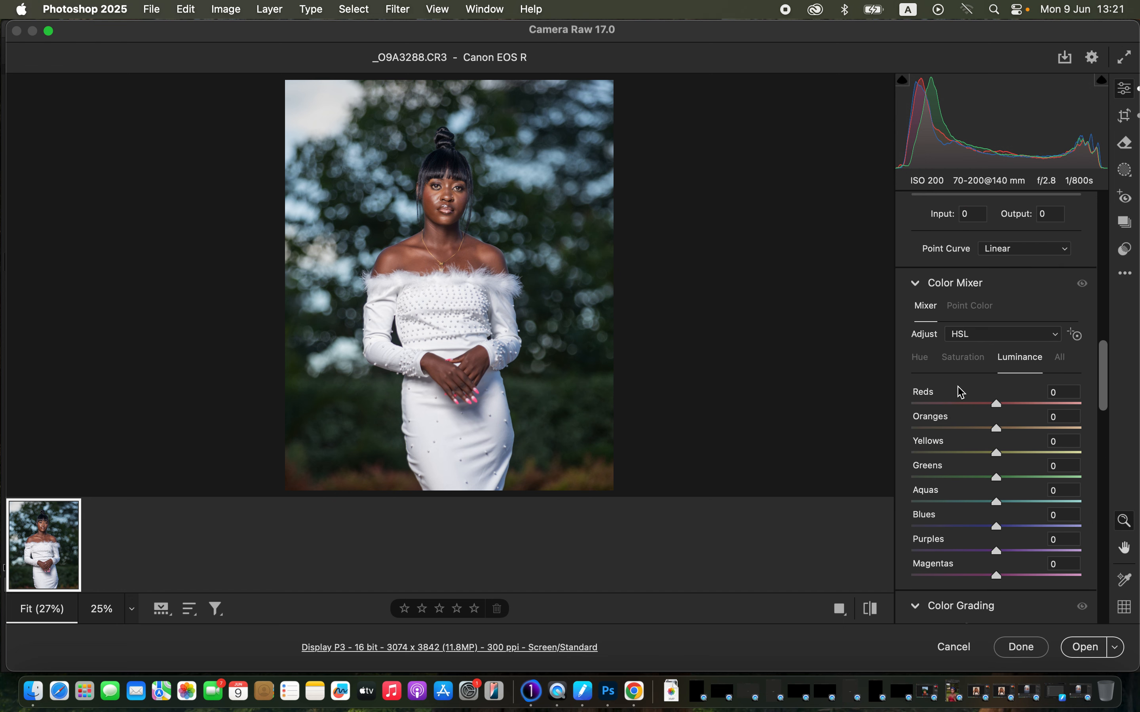
click(923, 359)
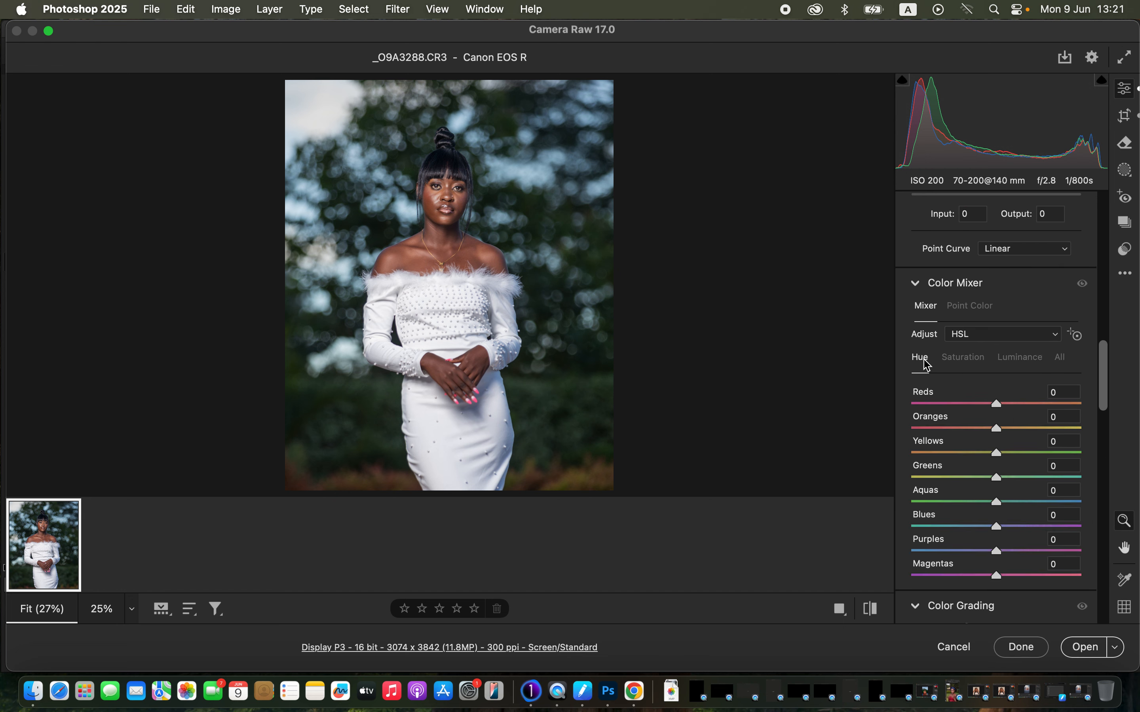
click(968, 361)
click(921, 369)
drag(1015, 482, 1055, 471)
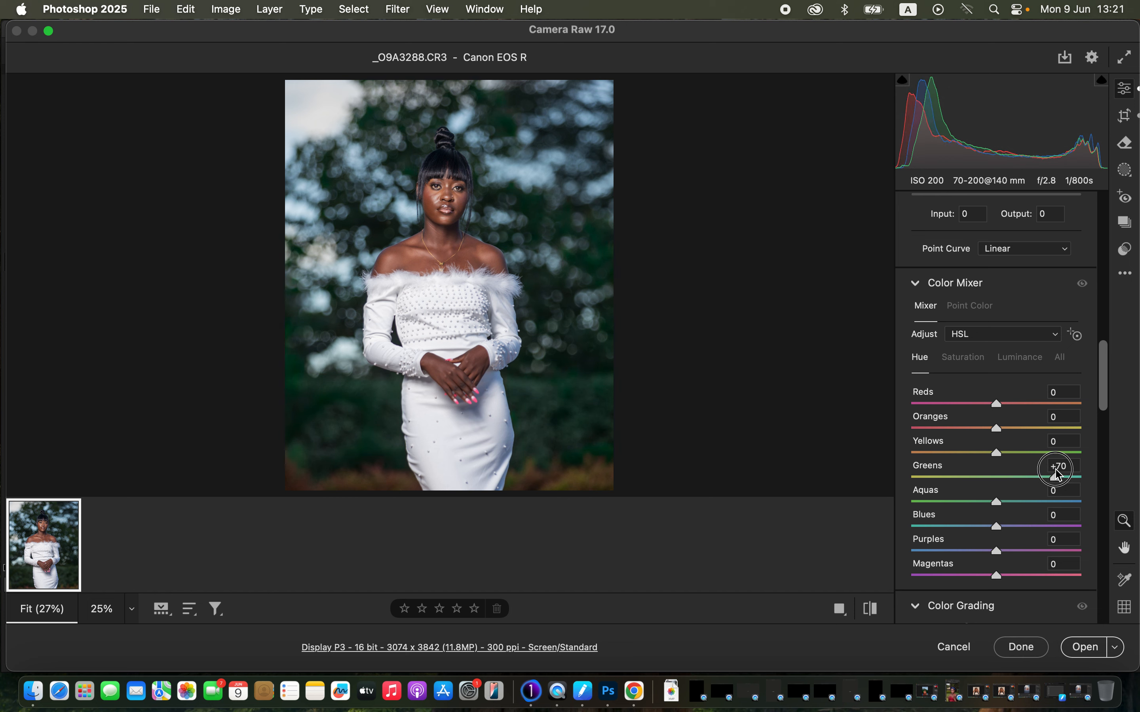
drag(941, 476, 1049, 477)
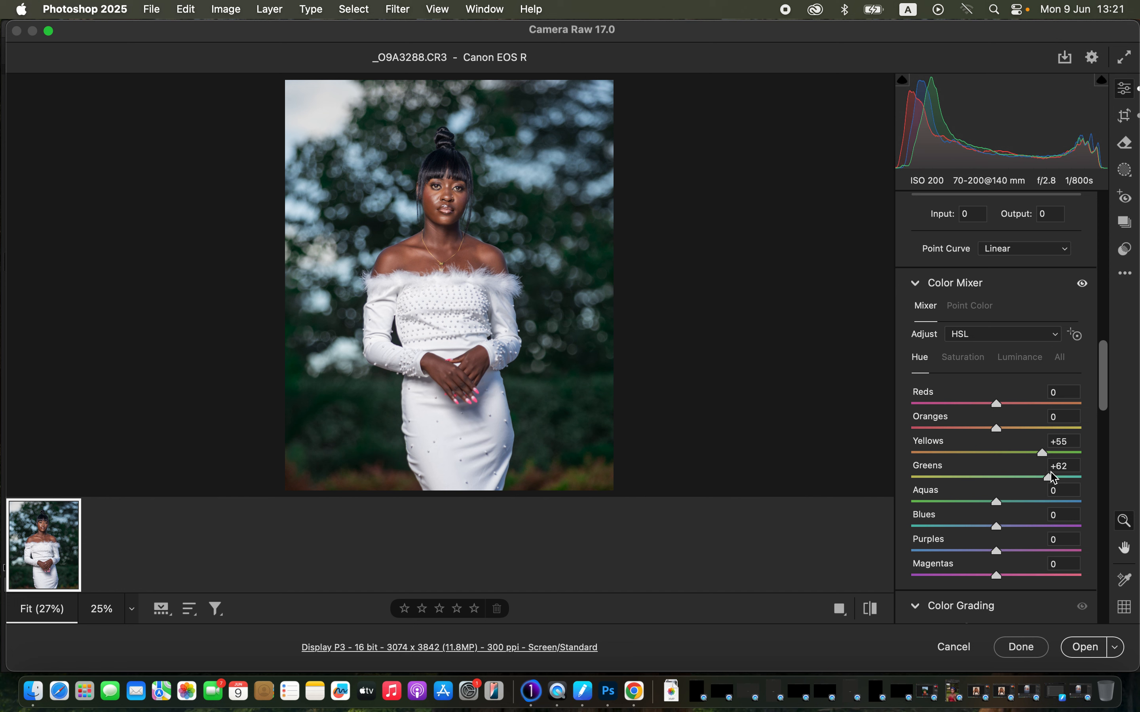
- In the Color Mixer, set the luminance of Greens to +71 and of Blues to -18
click(1024, 365)
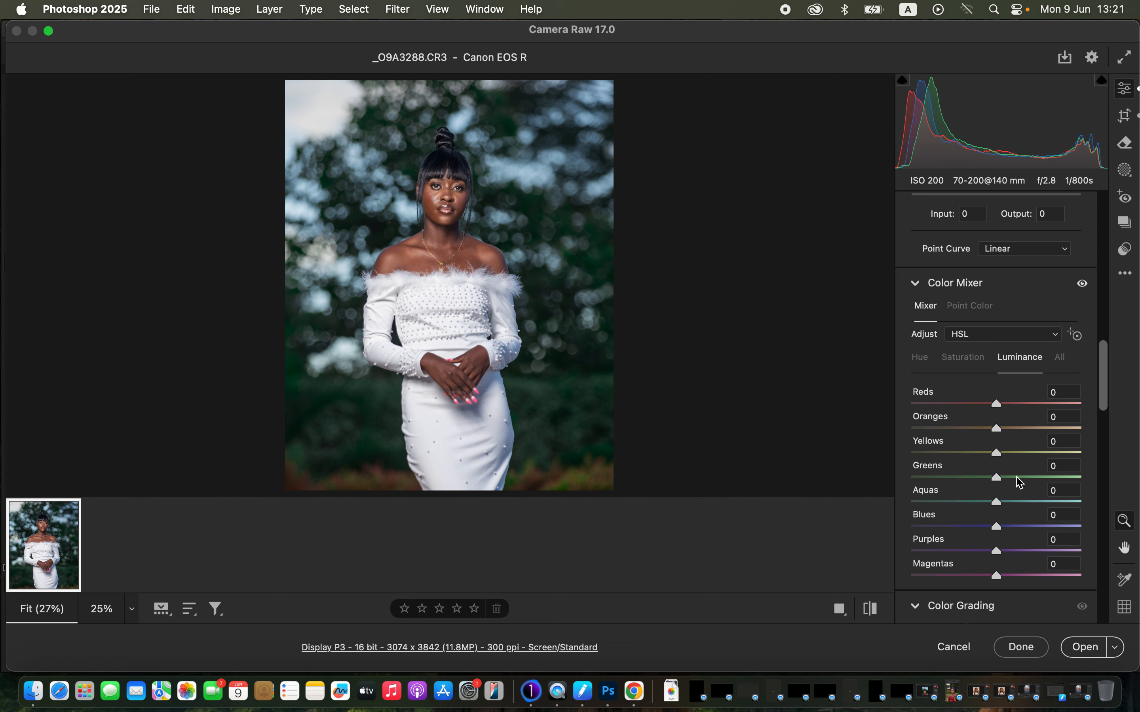
drag(1013, 480, 1057, 478)
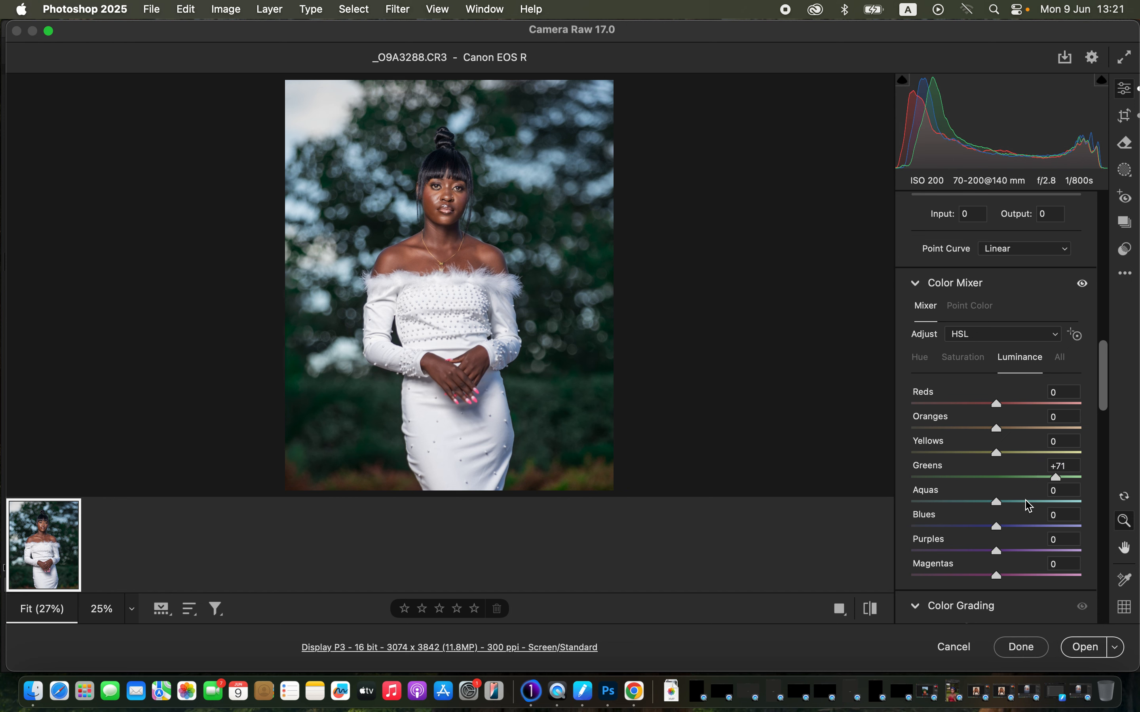
mouse_move(977, 527)
mouse_down()
mouse_move(966, 527)
mouse_move(983, 527)
mouse_up()
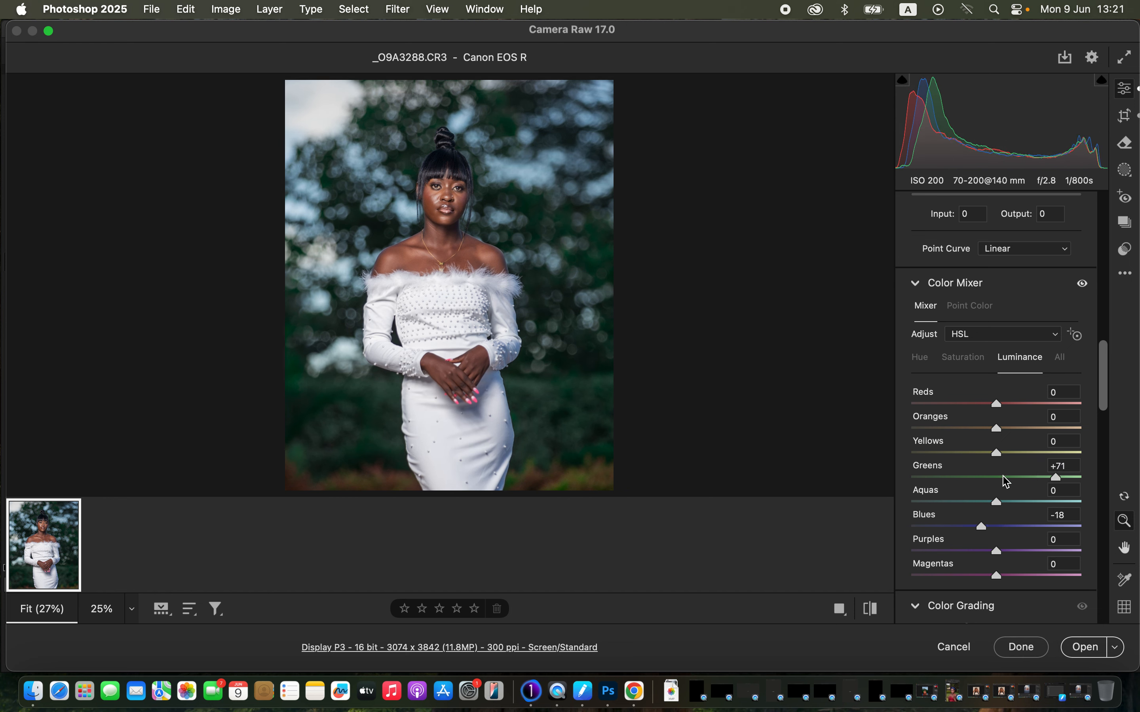
- Adjust the saturation of Blues in the Color Mixer and set the hue of Blues to -9
click(970, 362)
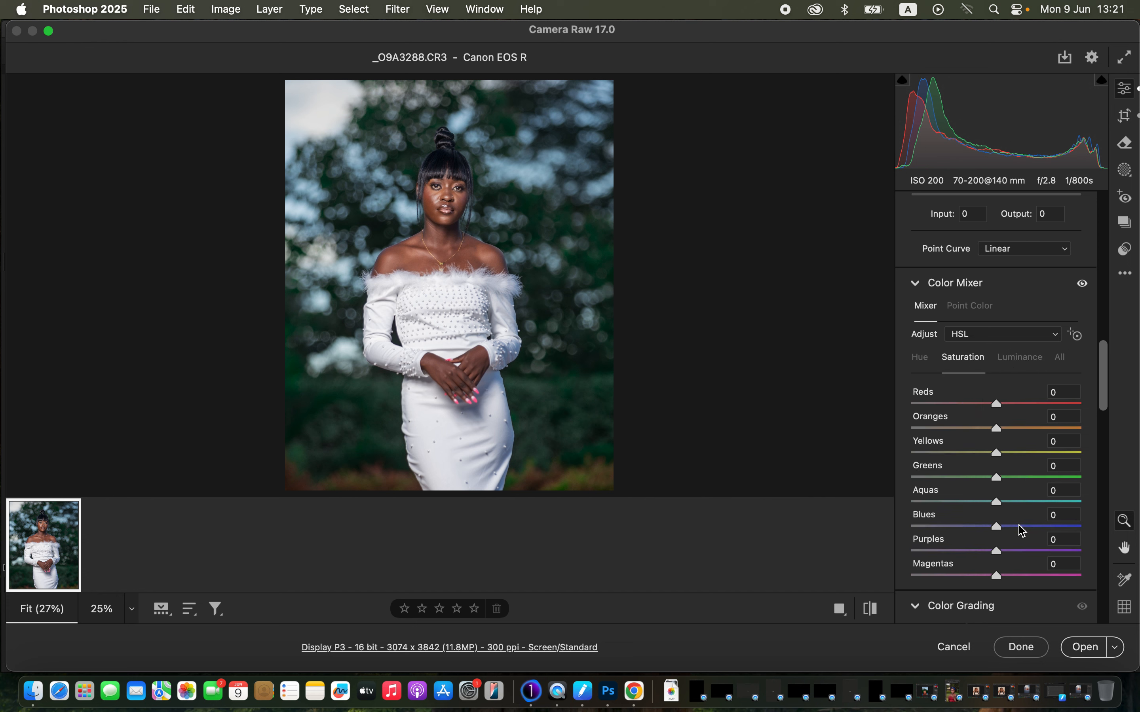
mouse_move(1017, 524)
mouse_down()
mouse_move(1039, 522)
mouse_move(1022, 527)
mouse_up()
click(922, 359)
click(986, 526)
drag(983, 523, 992, 528)
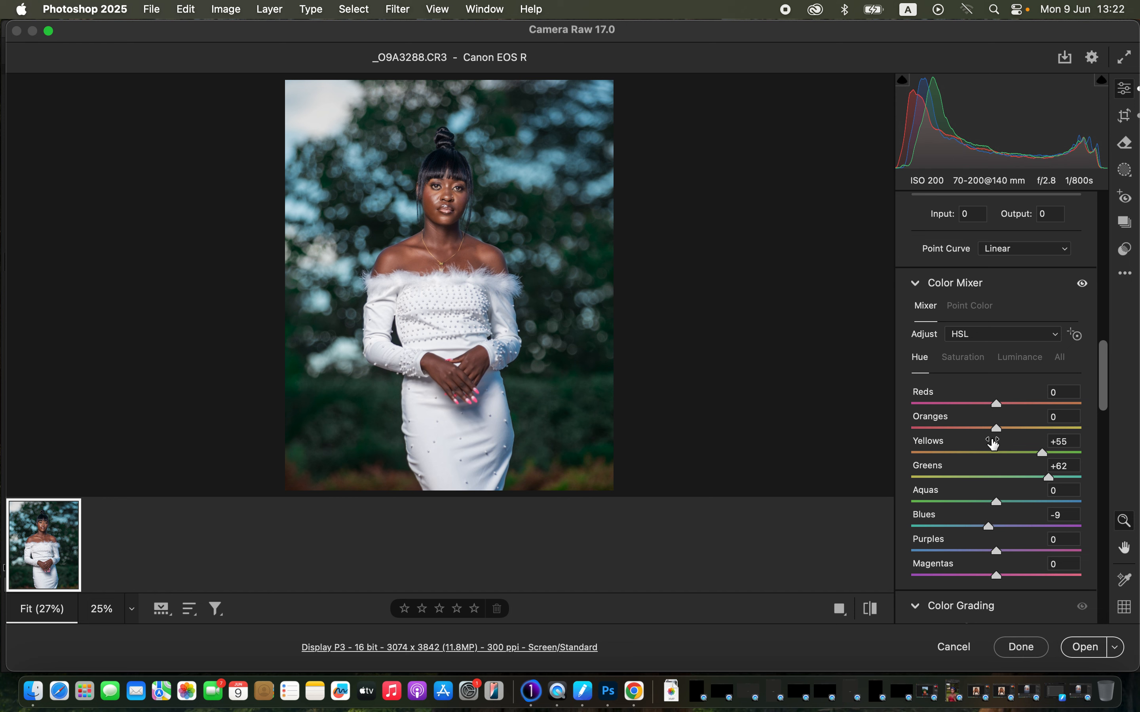
- Set the Blue Primary saturation to +24 in Calibration and compare the edited photo with its original settings
drag(1107, 401, 1123, 626)
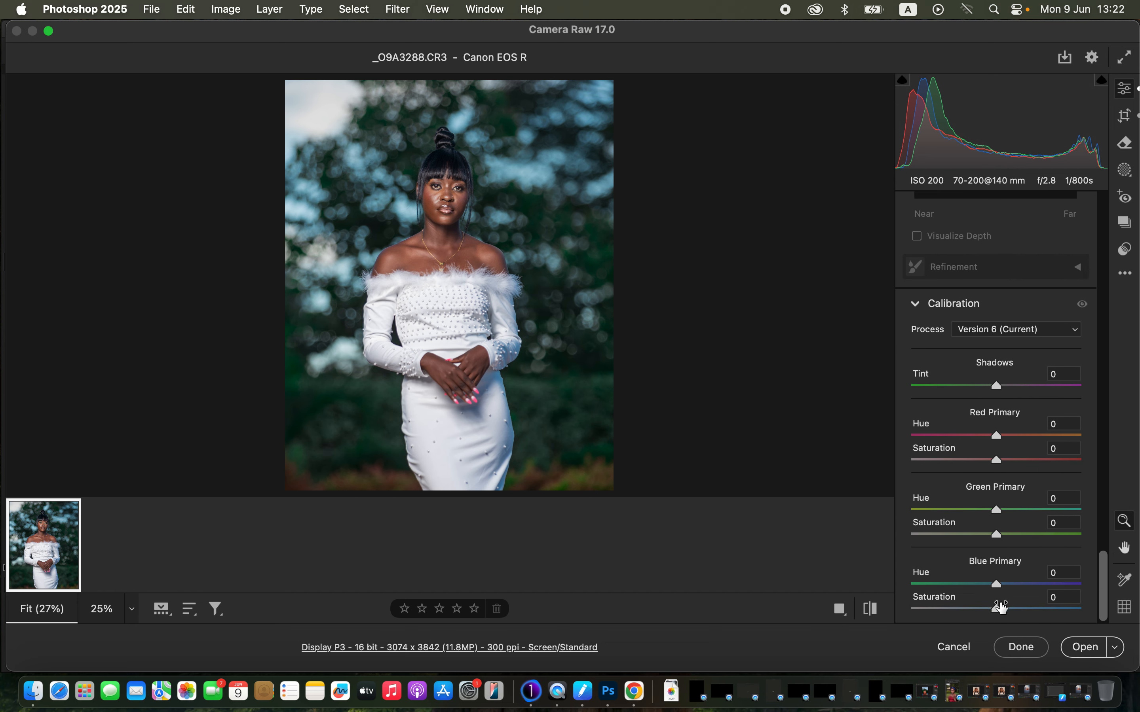
mouse_move(1001, 608)
mouse_down()
mouse_move(1034, 605)
mouse_move(1017, 606)
mouse_up()
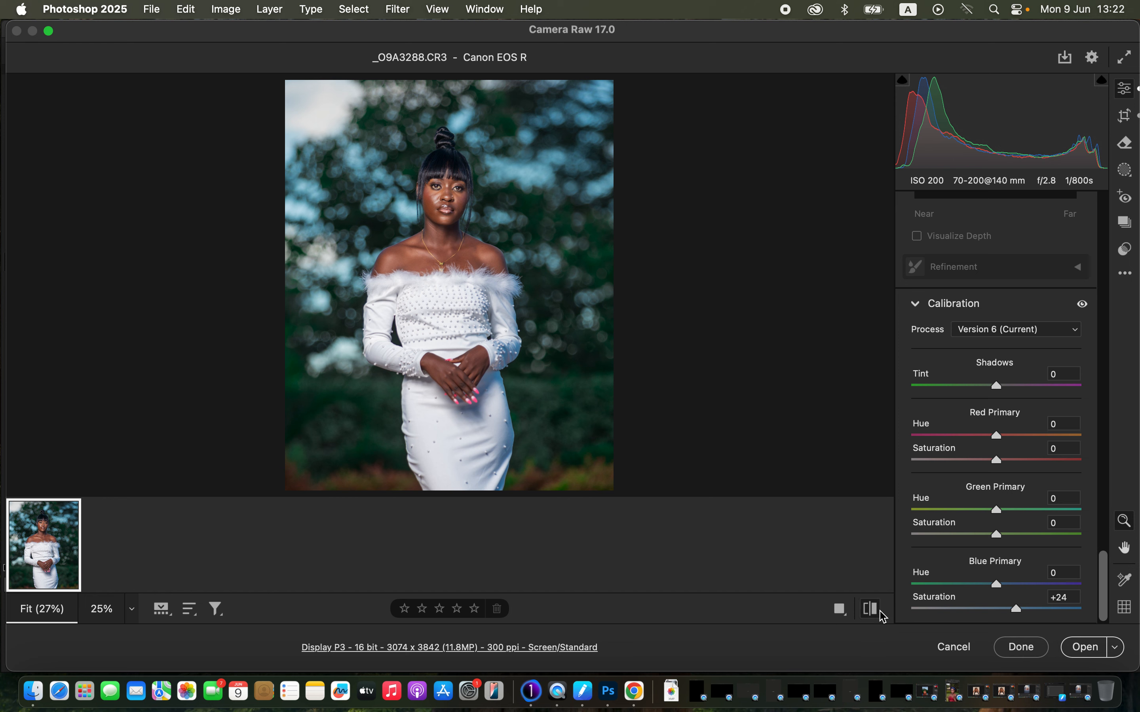
key(super+z)
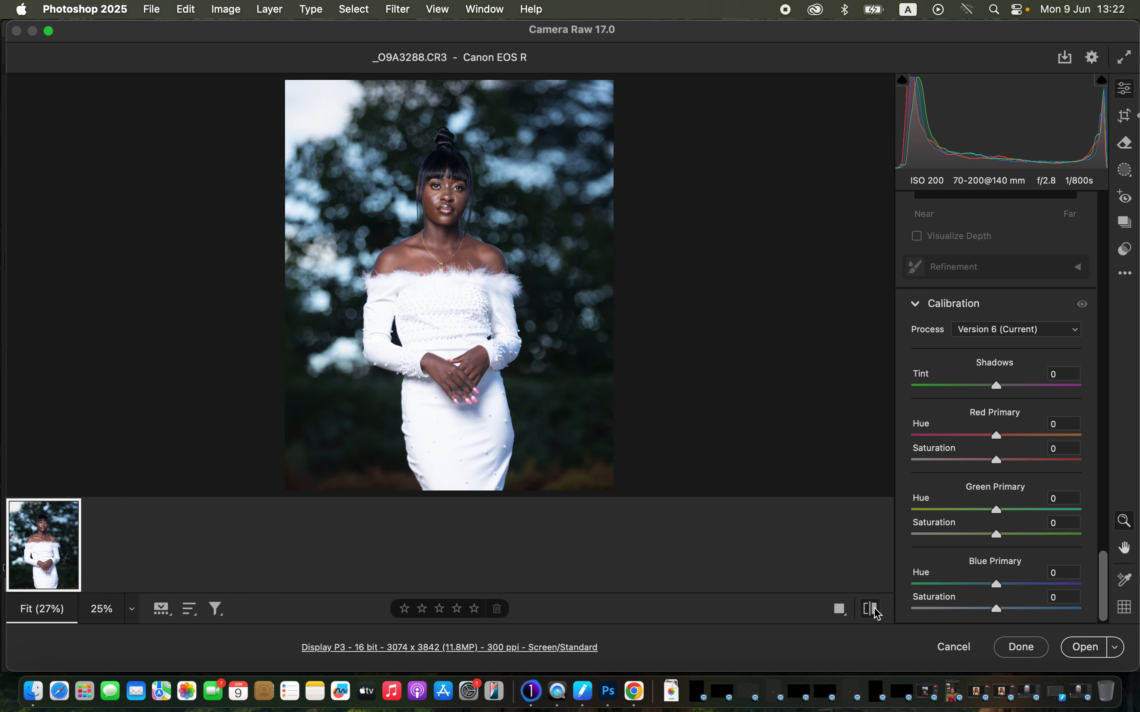
key(super+shift+z)
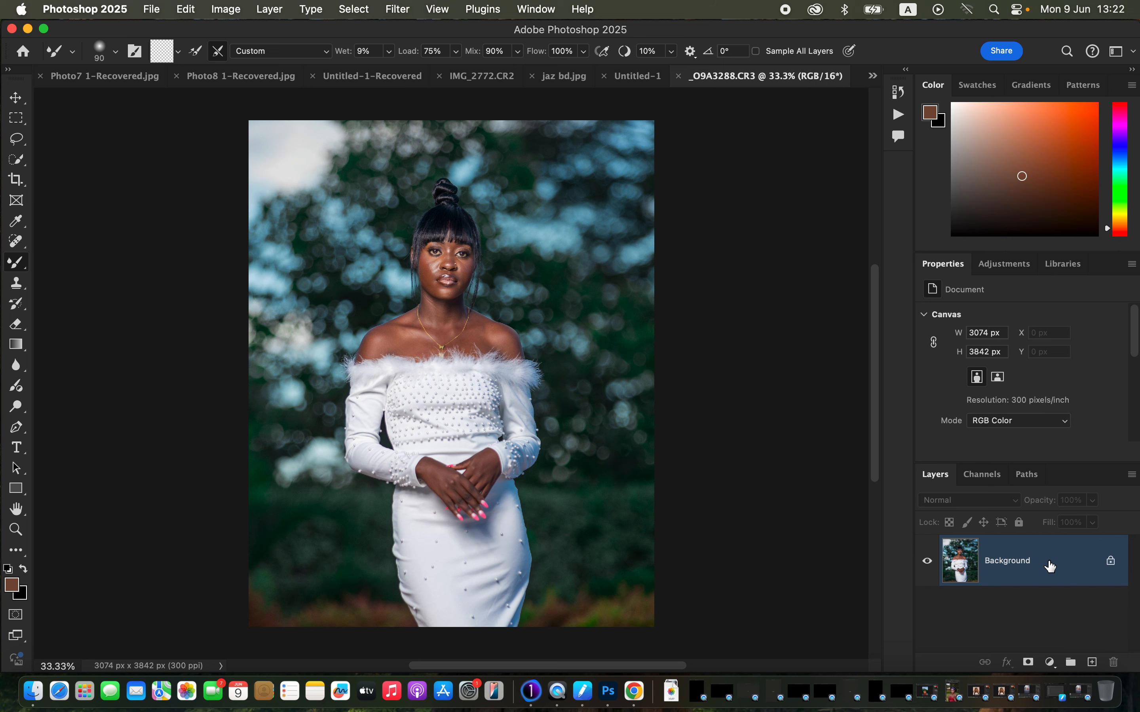
- Duplicate the Background layer twice, naming the lower copy COLOR and the upper copy TEXTURE
key(super+j)
key(super+j)
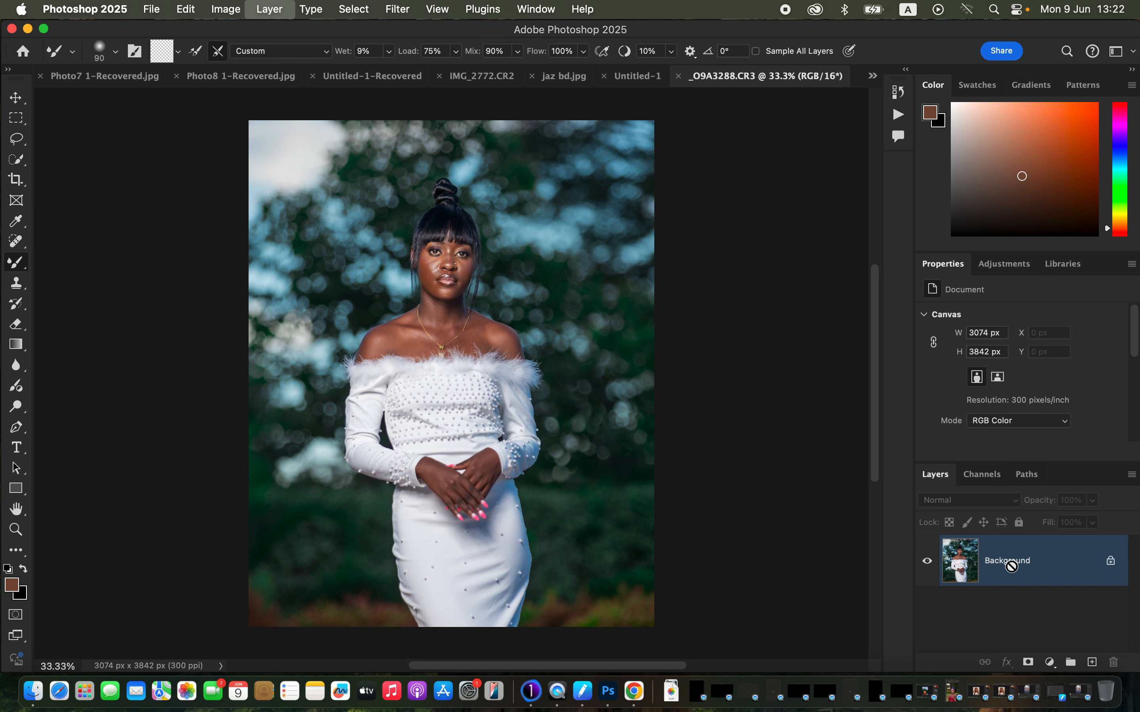
double_click(1003, 613)
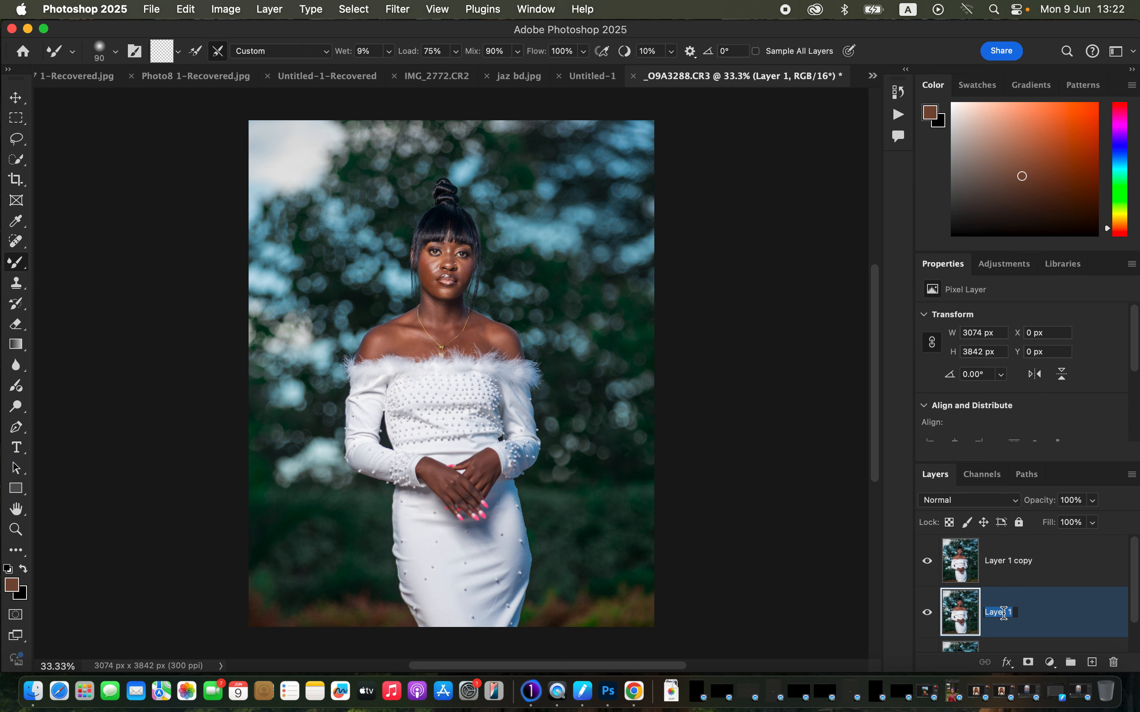
text(COLOR)
key(Return)
double_click(1004, 561)
text(TEXTURE)
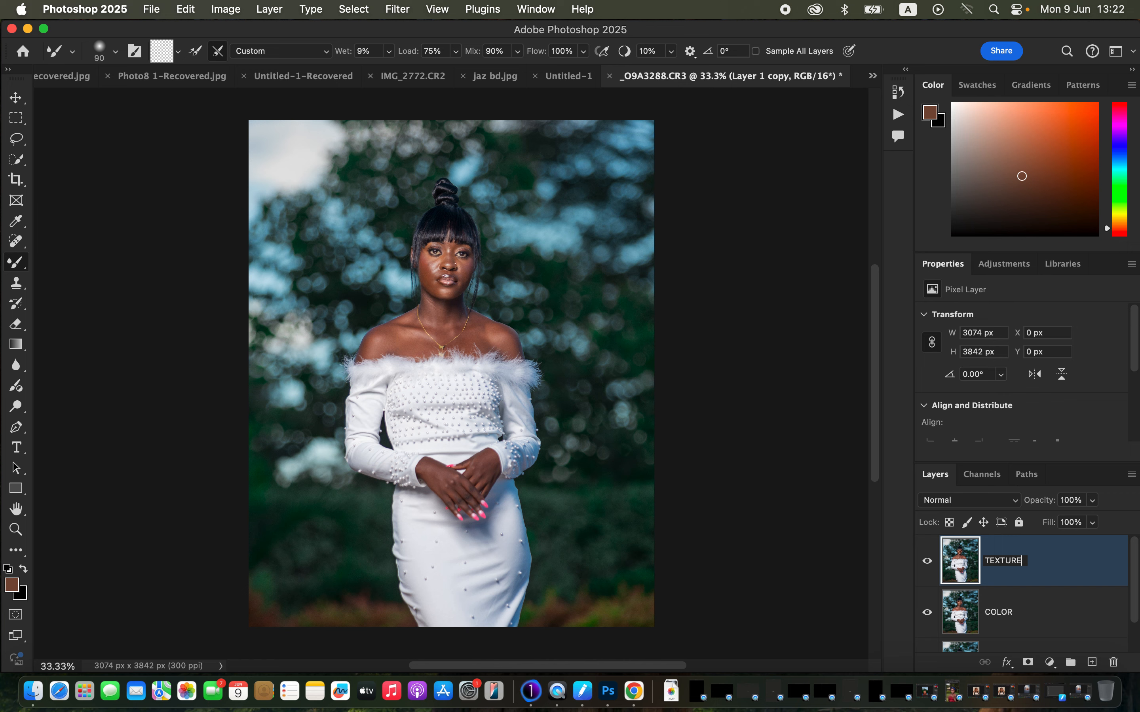
key(Return)
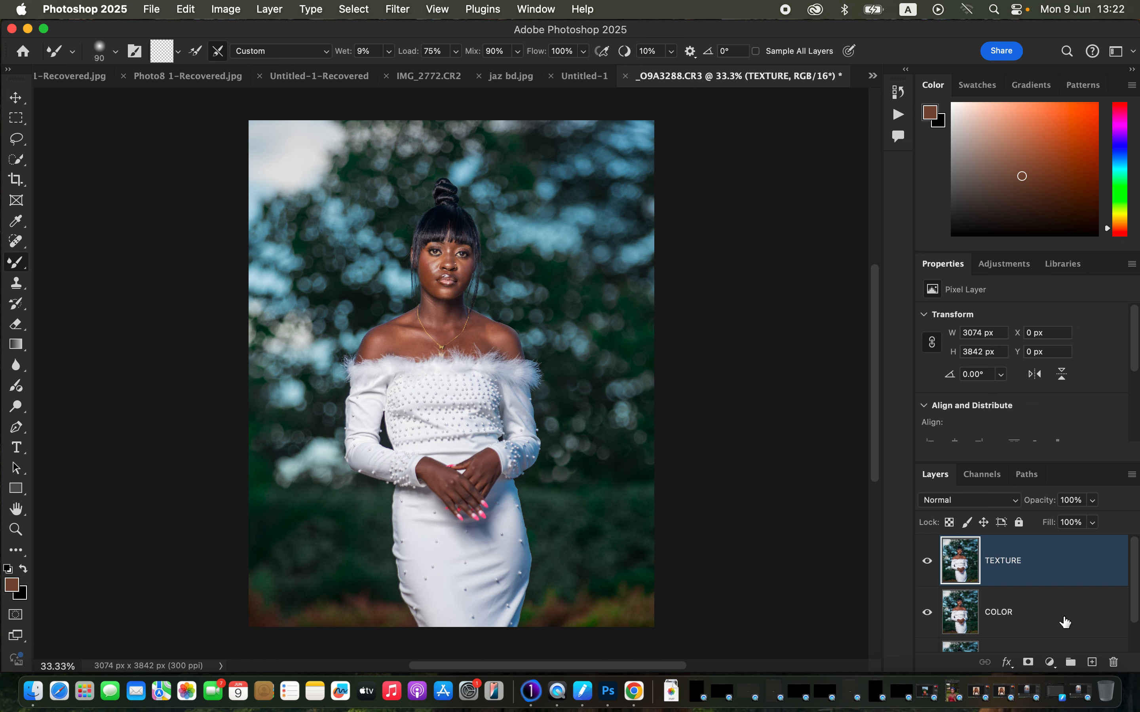
- Hide the TEXTURE layer and apply a Gaussian Blur with a 3.0 pixel radius to the COLOR layer, previewing the face
click(1065, 618)
click(928, 563)
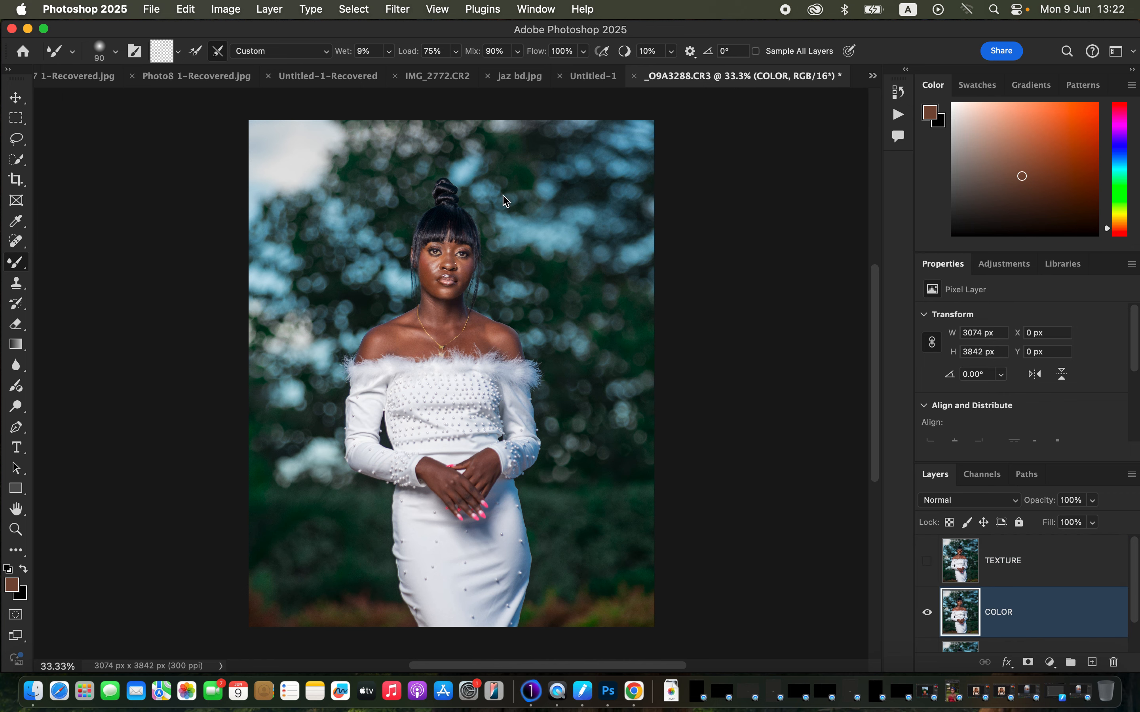
click(408, 10)
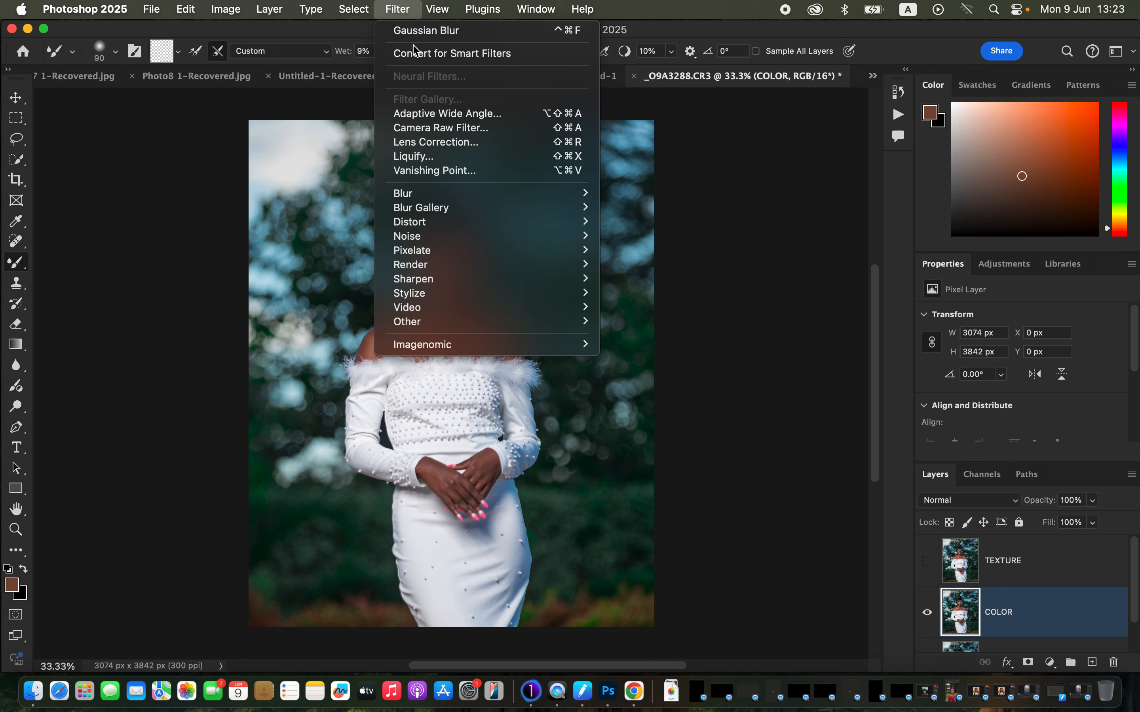
mouse_move(461, 196)
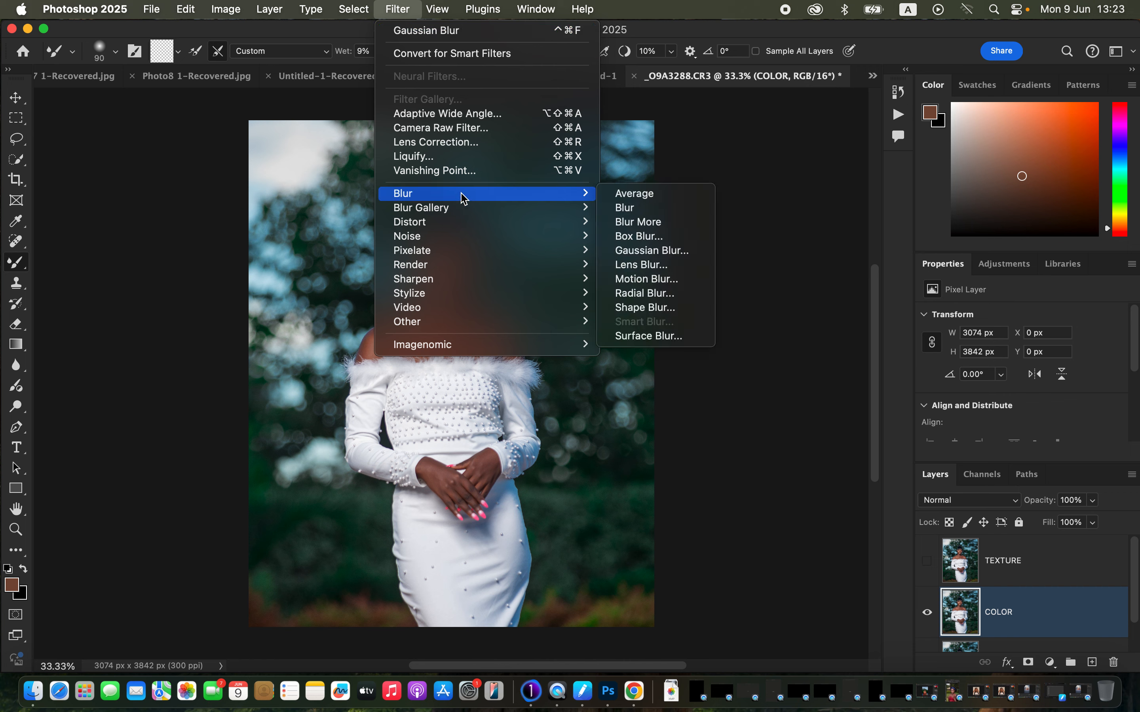
click(677, 252)
drag(763, 349, 725, 348)
click(439, 268)
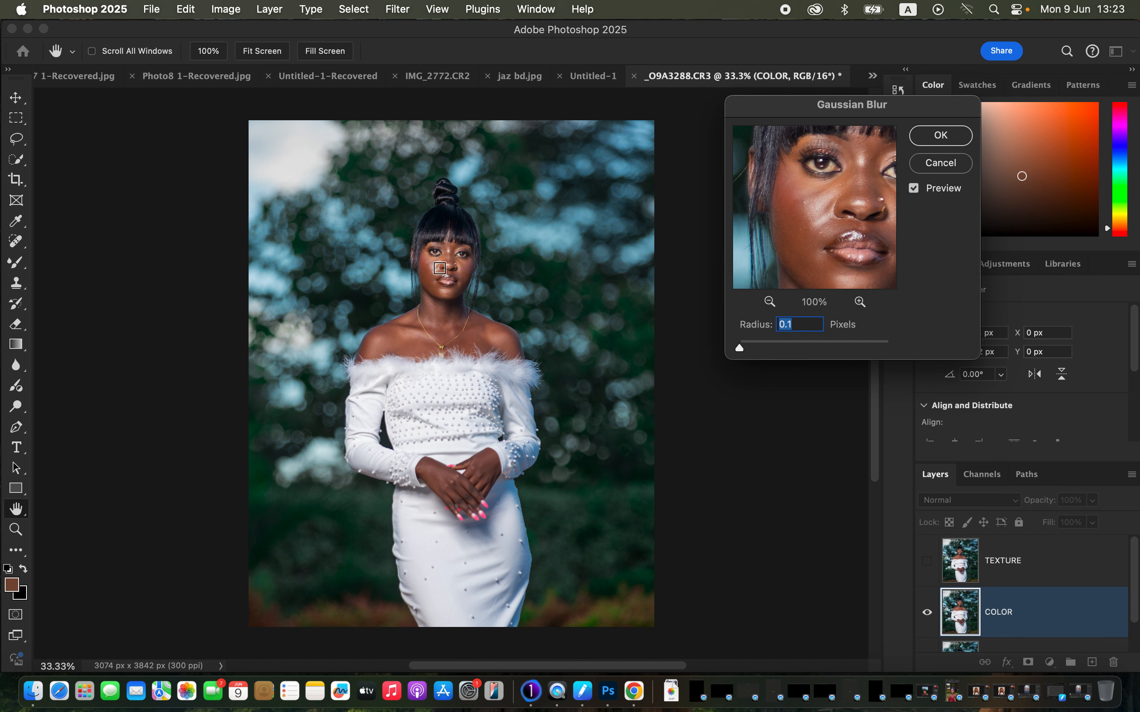
drag(740, 349, 765, 349)
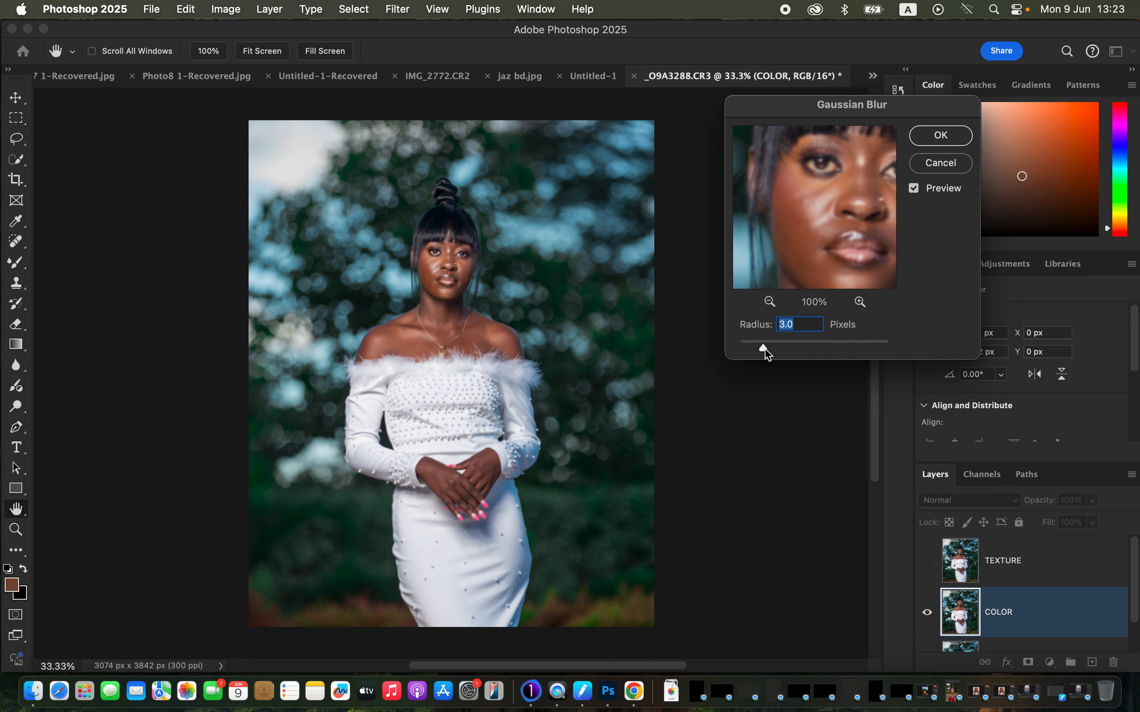
drag(815, 239, 853, 208)
click(943, 143)
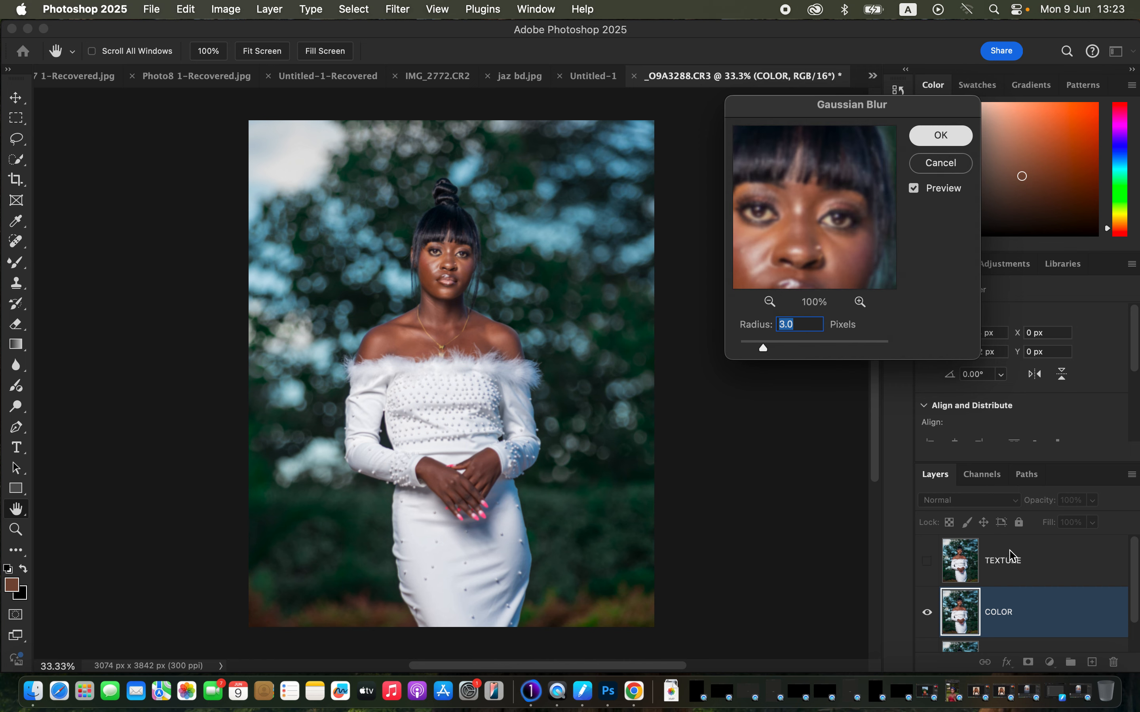
- Show and select the TEXTURE layer and start Apply Image on it with COLOR as the source layer
click(1036, 571)
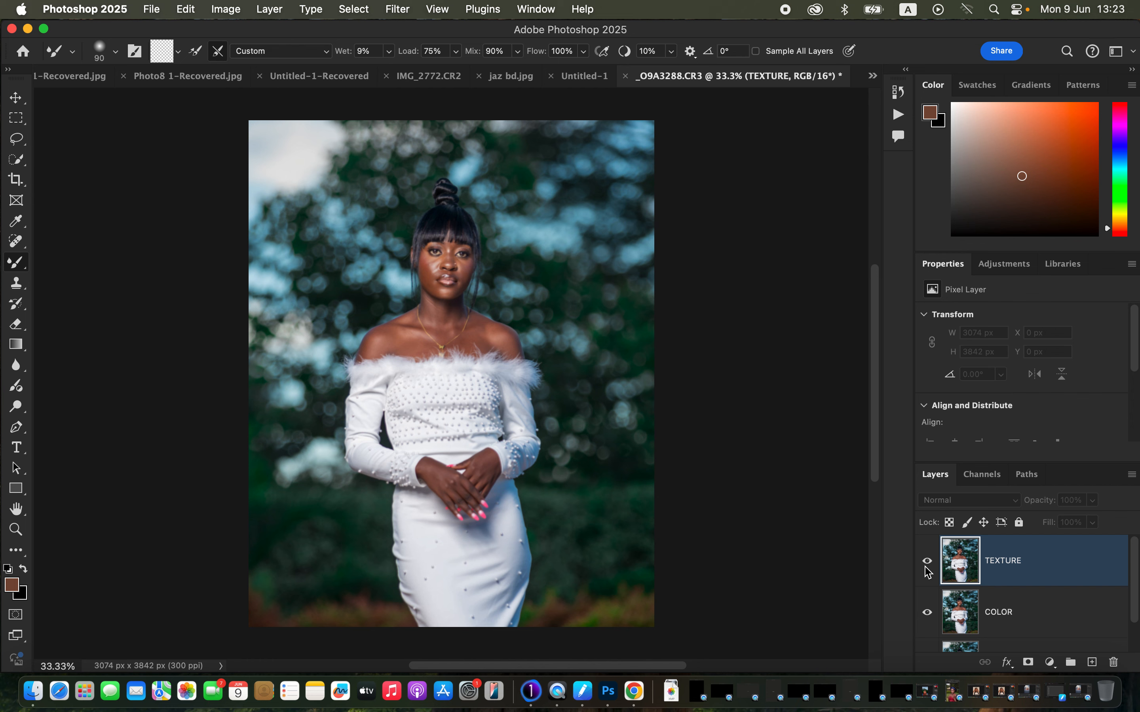
click(238, 12)
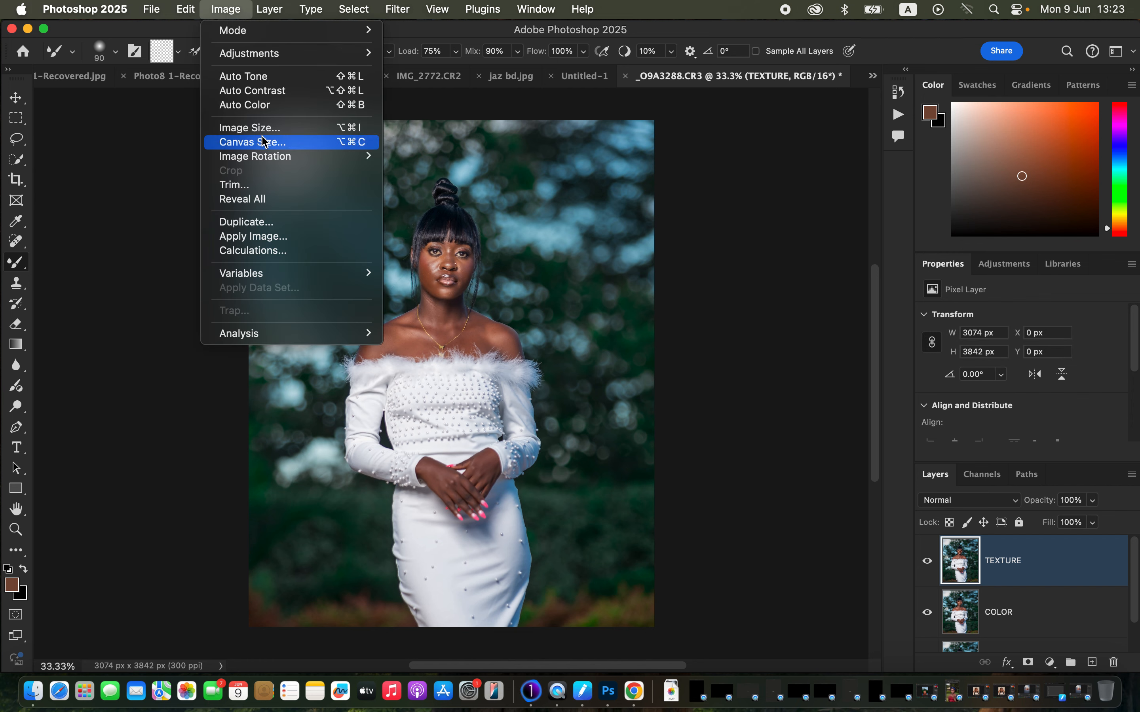
click(265, 236)
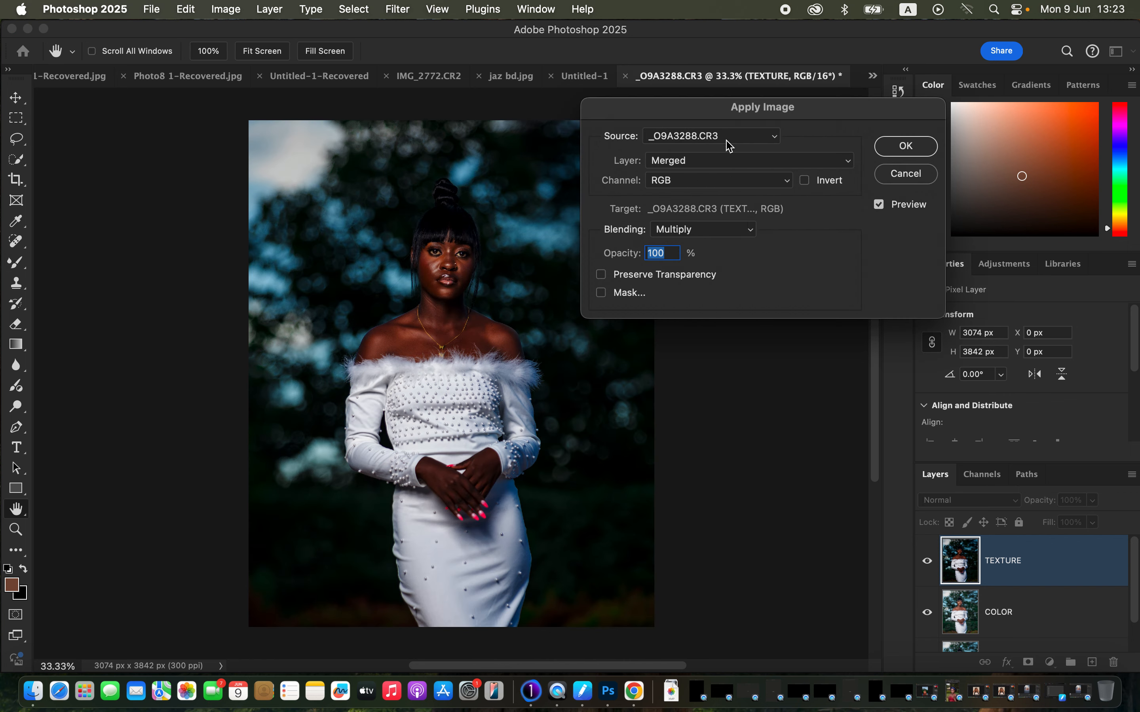
click(711, 166)
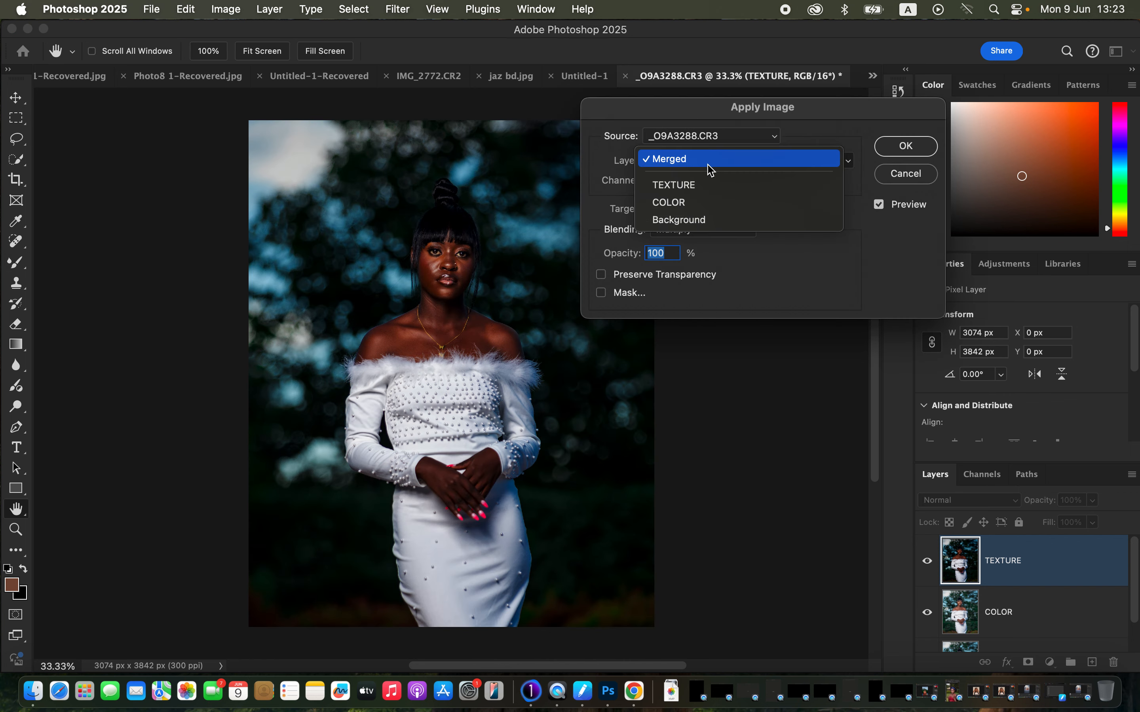
click(706, 202)
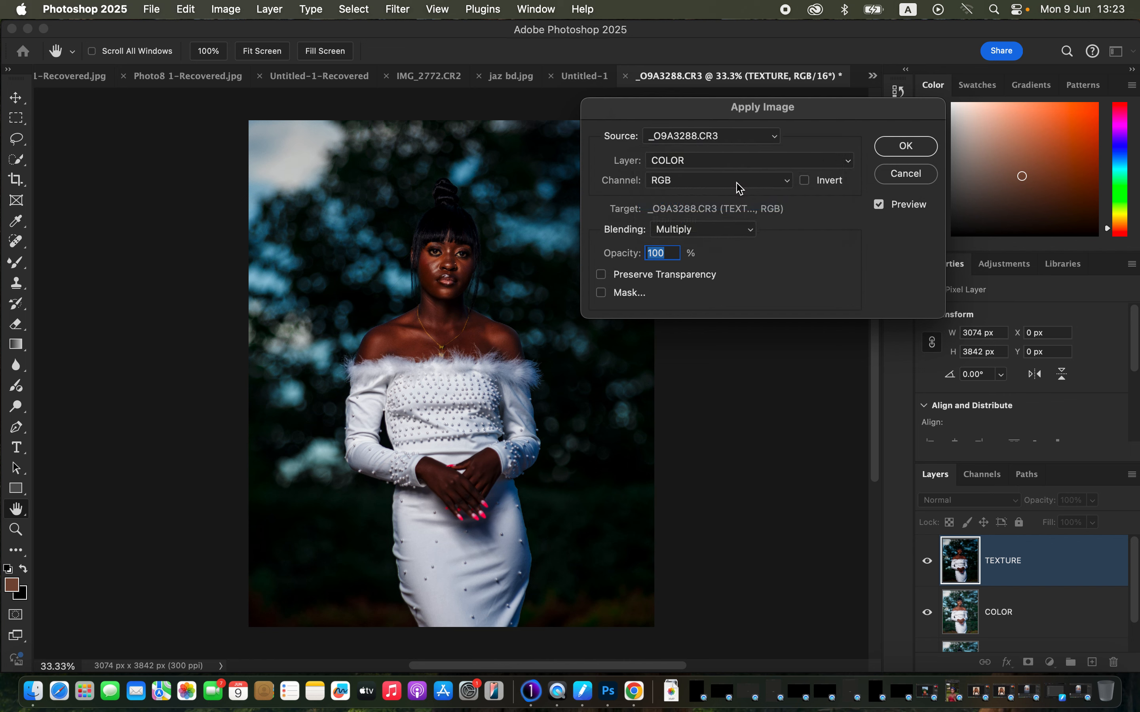
- Try Add blending with Invert enabled for the COLOR source, and turn Invert back off
click(710, 231)
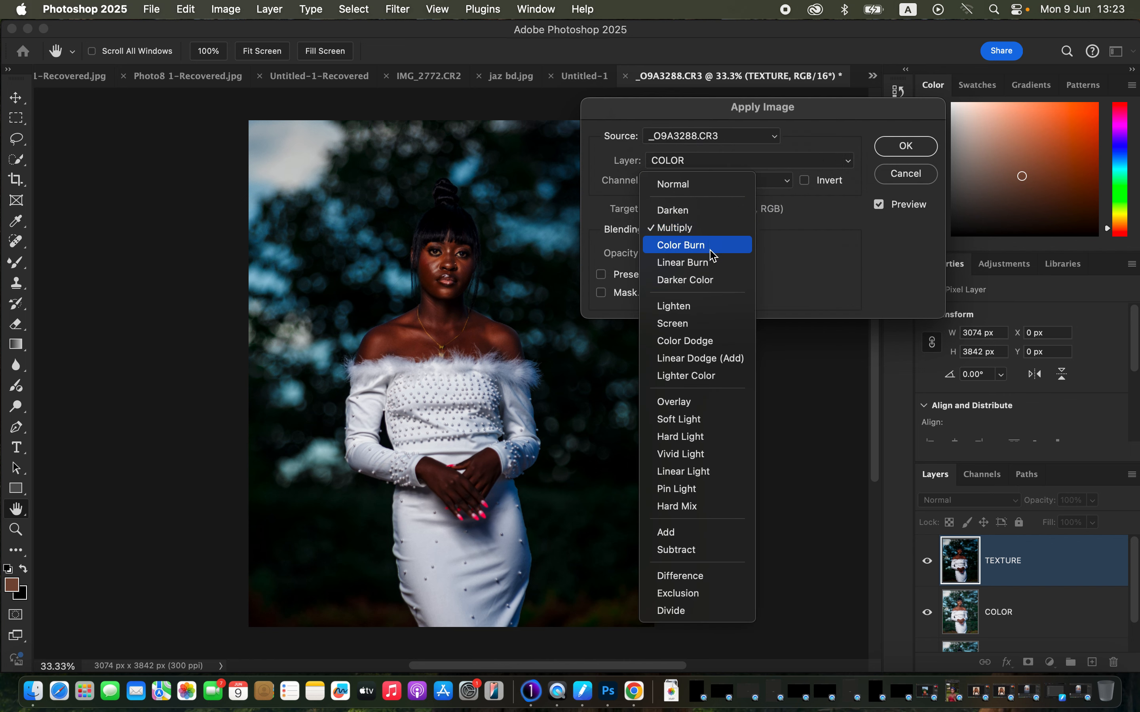
click(688, 537)
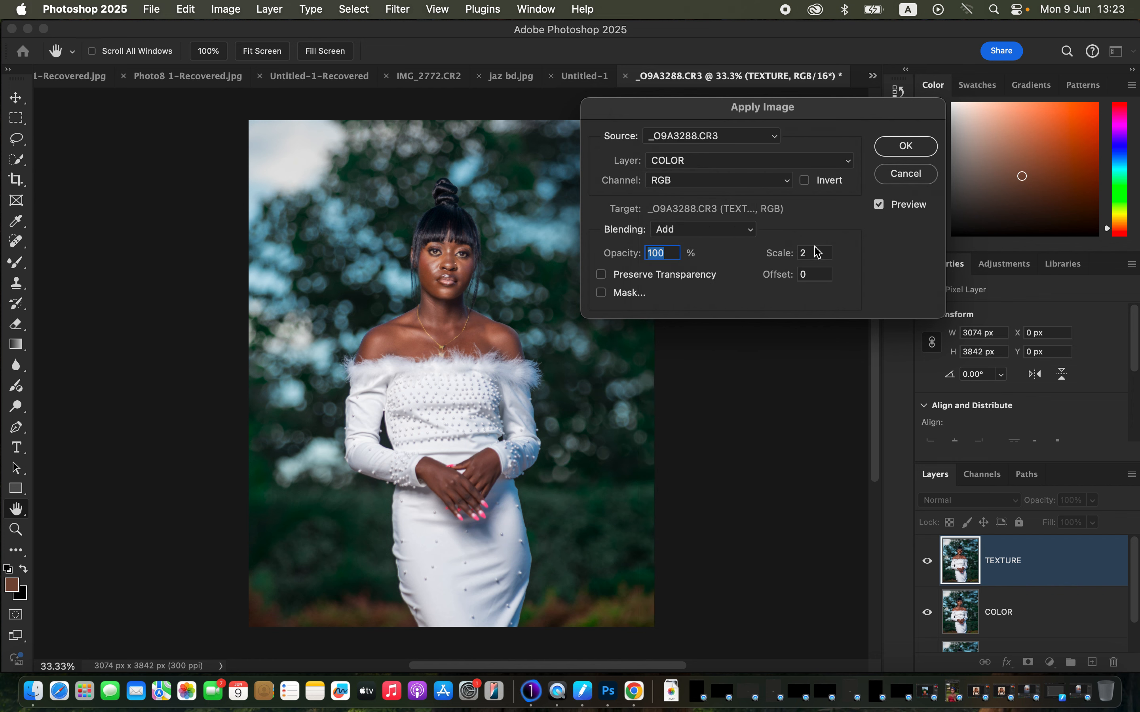
click(806, 181)
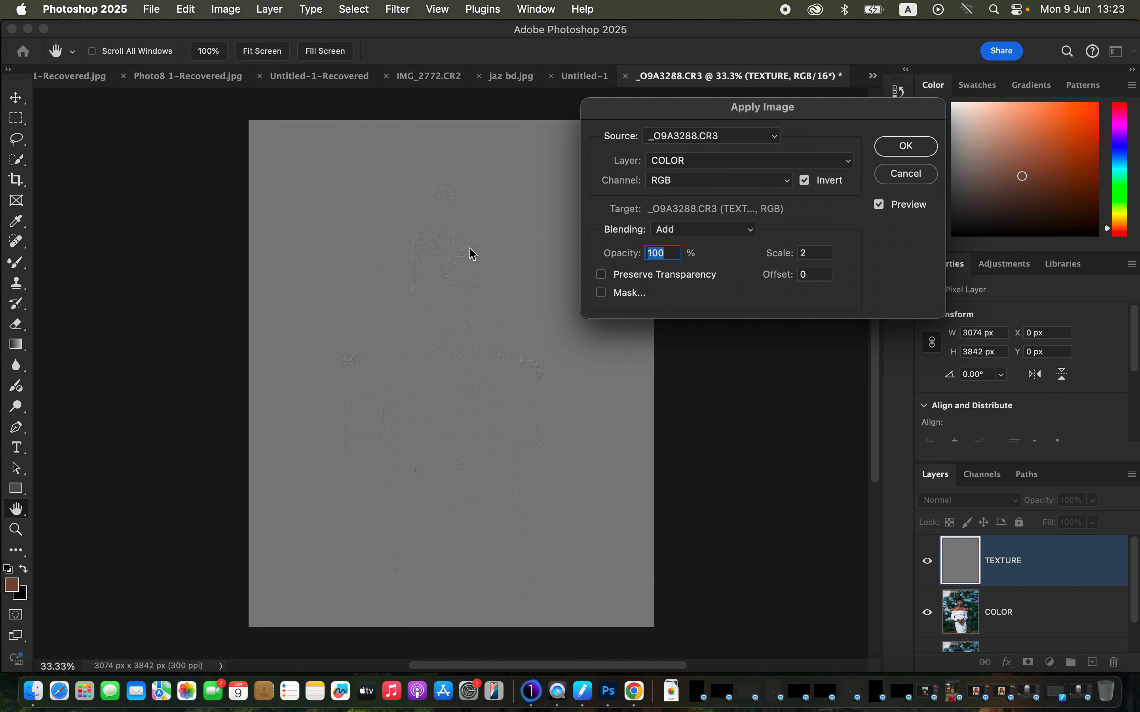
click(806, 181)
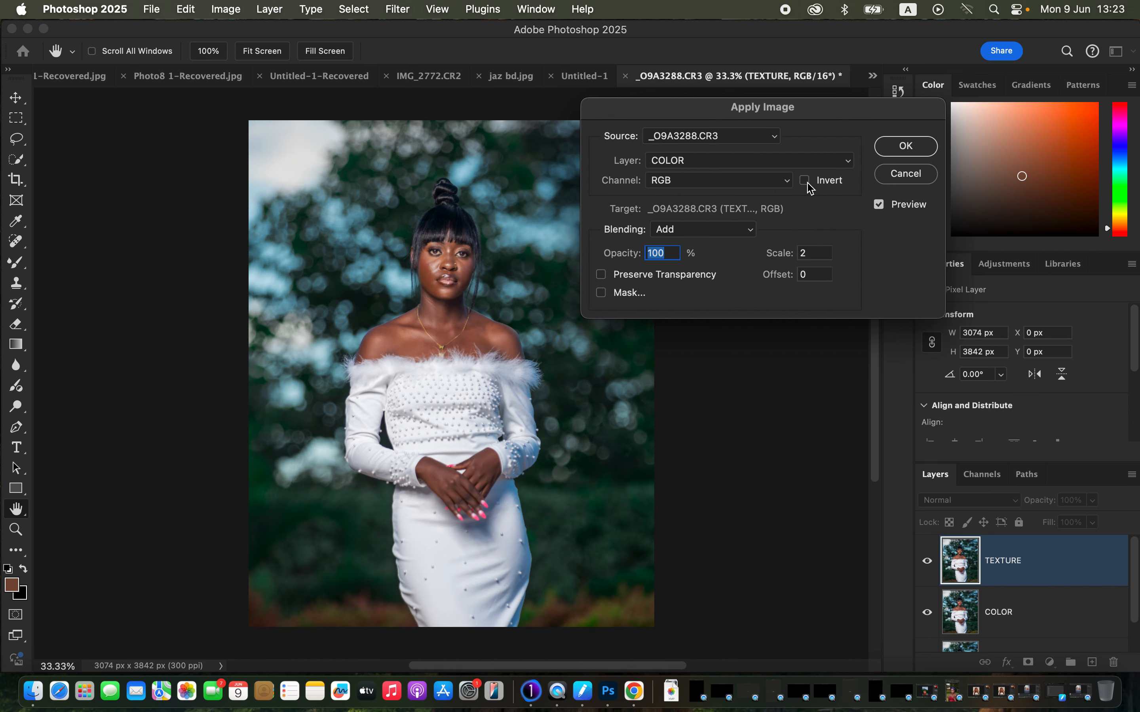
- Try Subtract blending in Apply Image, and apply COLOR to TEXTURE using Add blending with Invert enabled, scale 2 and offset 0
click(701, 238)
click(701, 247)
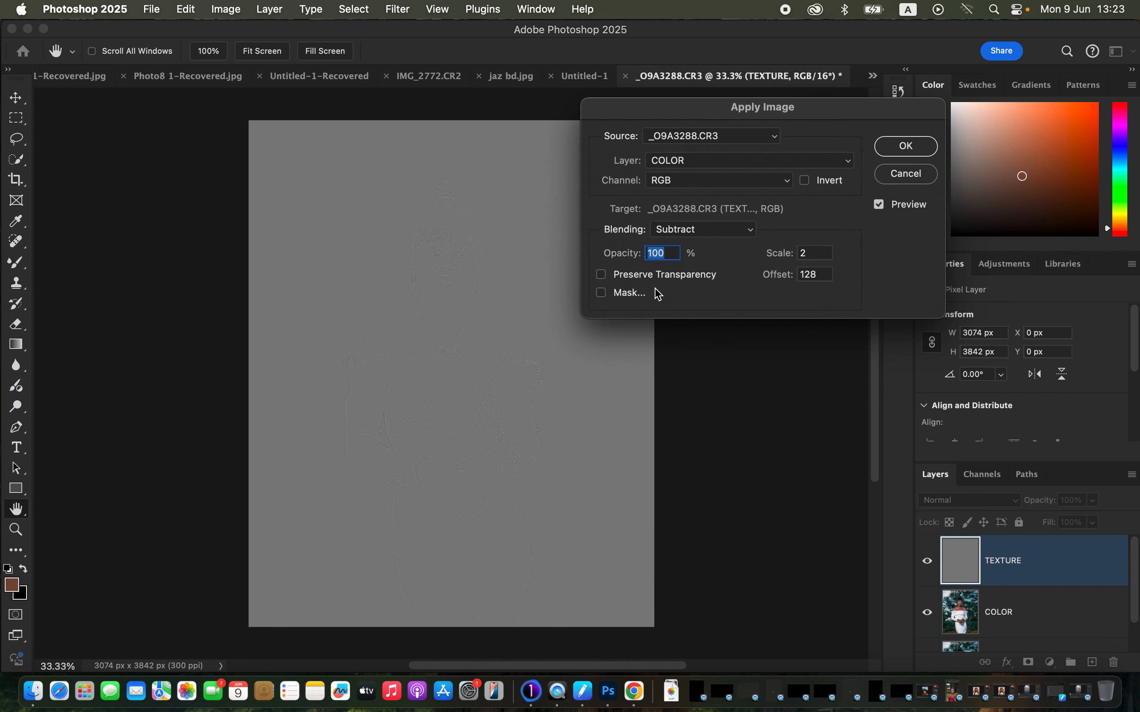
click(733, 229)
click(722, 217)
click(805, 181)
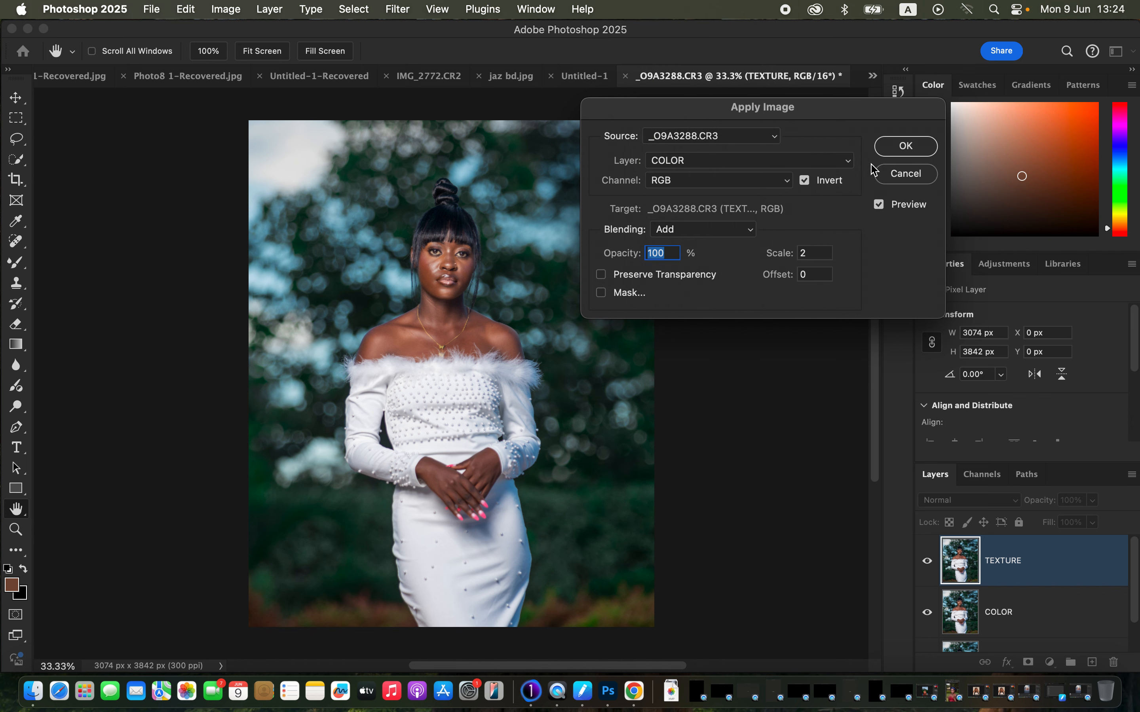
key(Return)
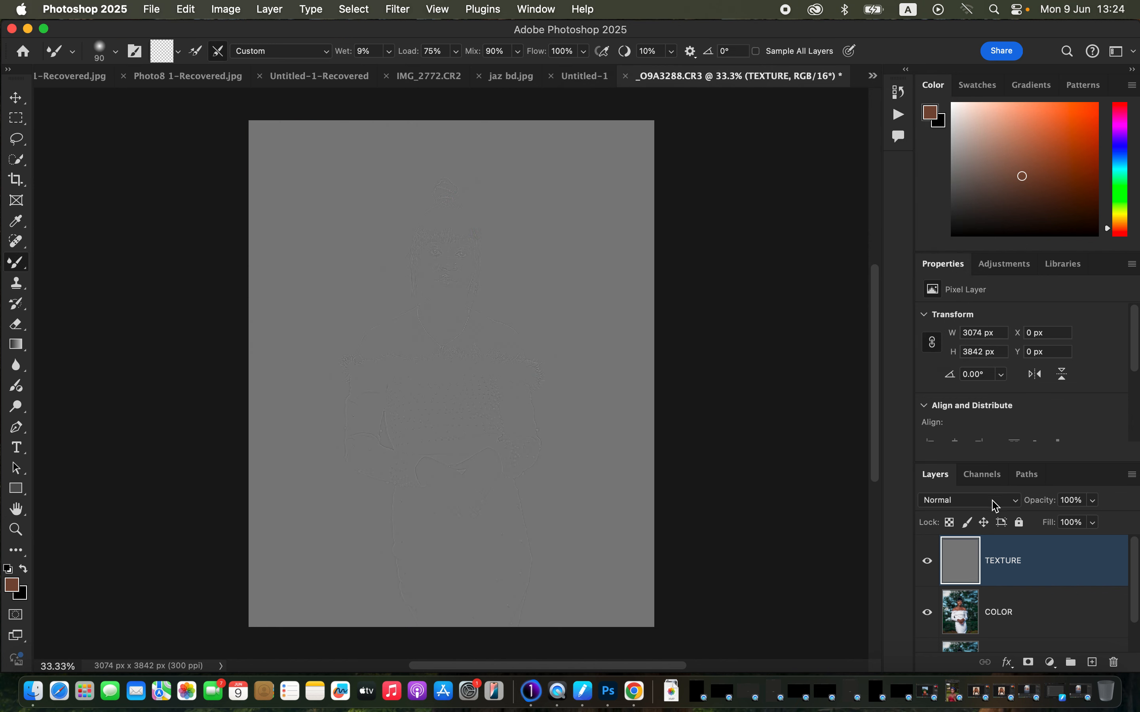
- Set the TEXTURE layer's blending mode to Linear Light and group it with the COLOR layer
click(989, 500)
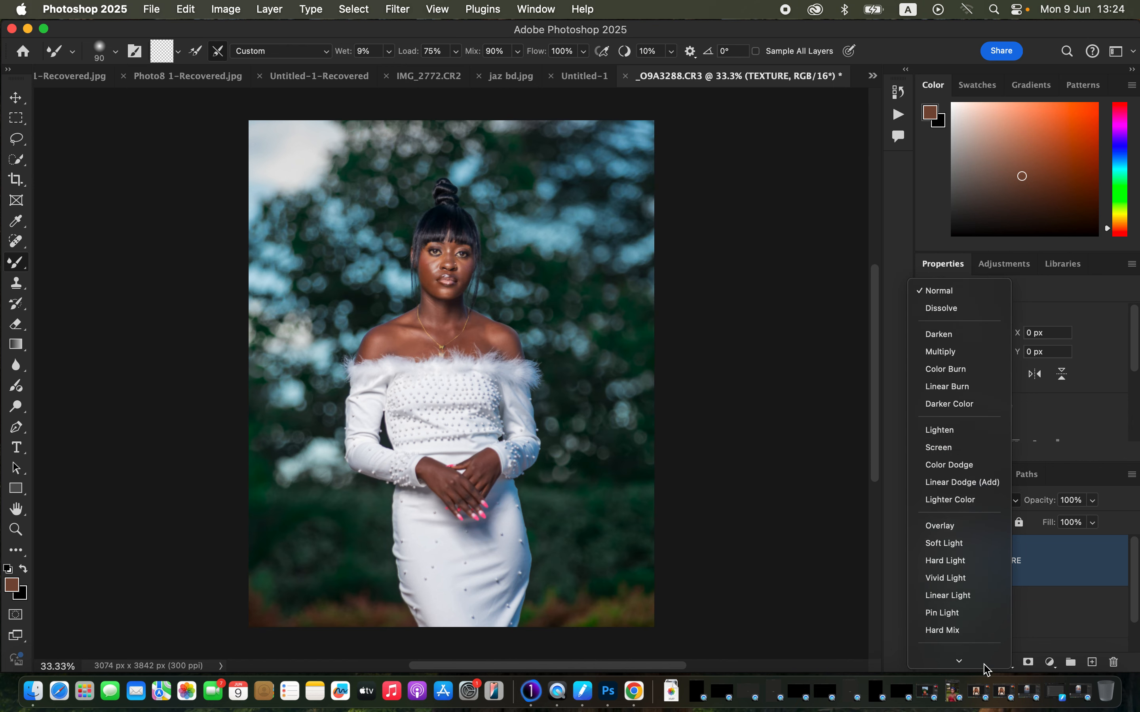
click(984, 584)
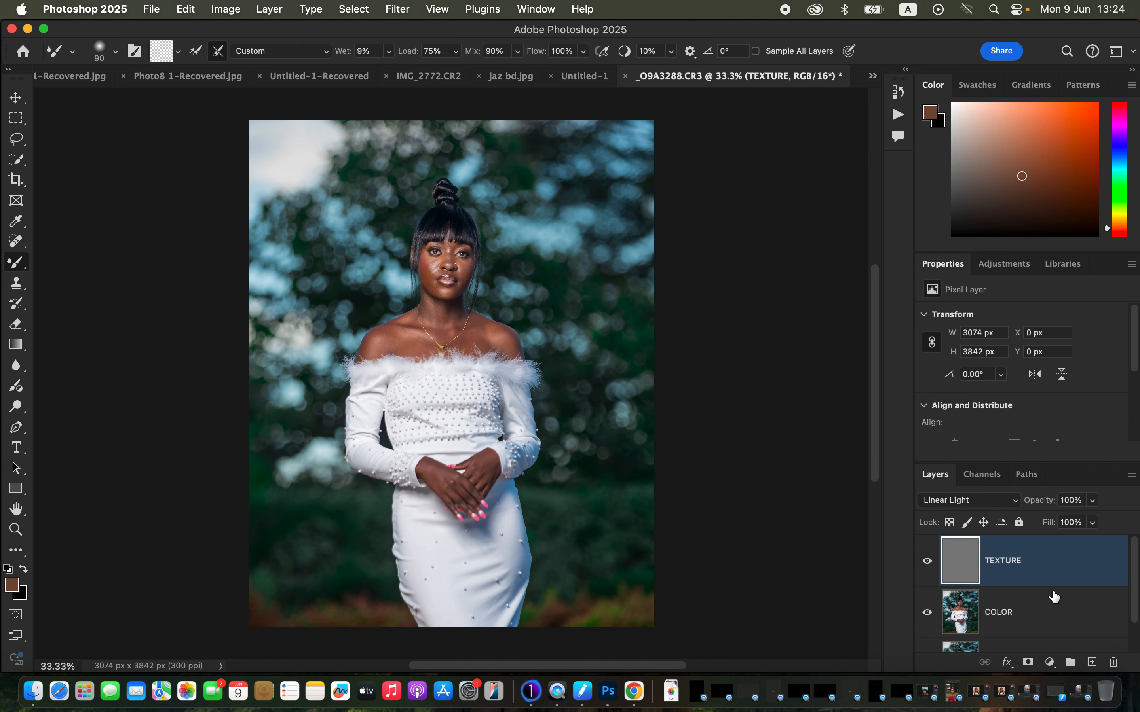
shift+click(1057, 611)
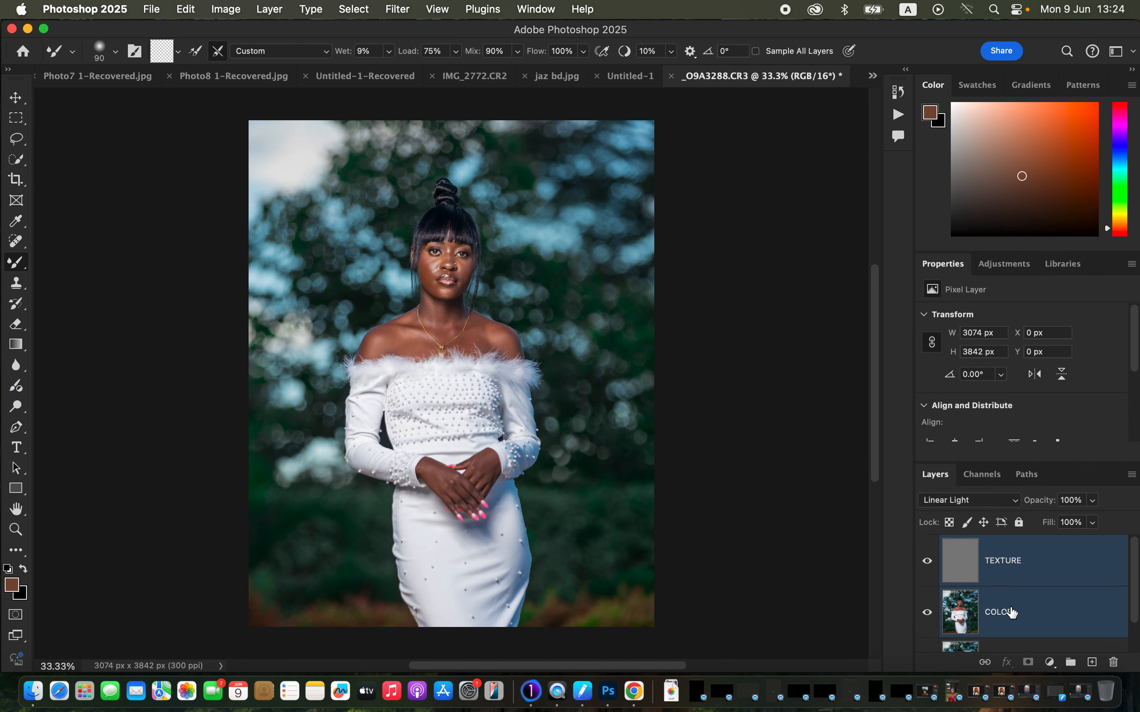
key(super+g)
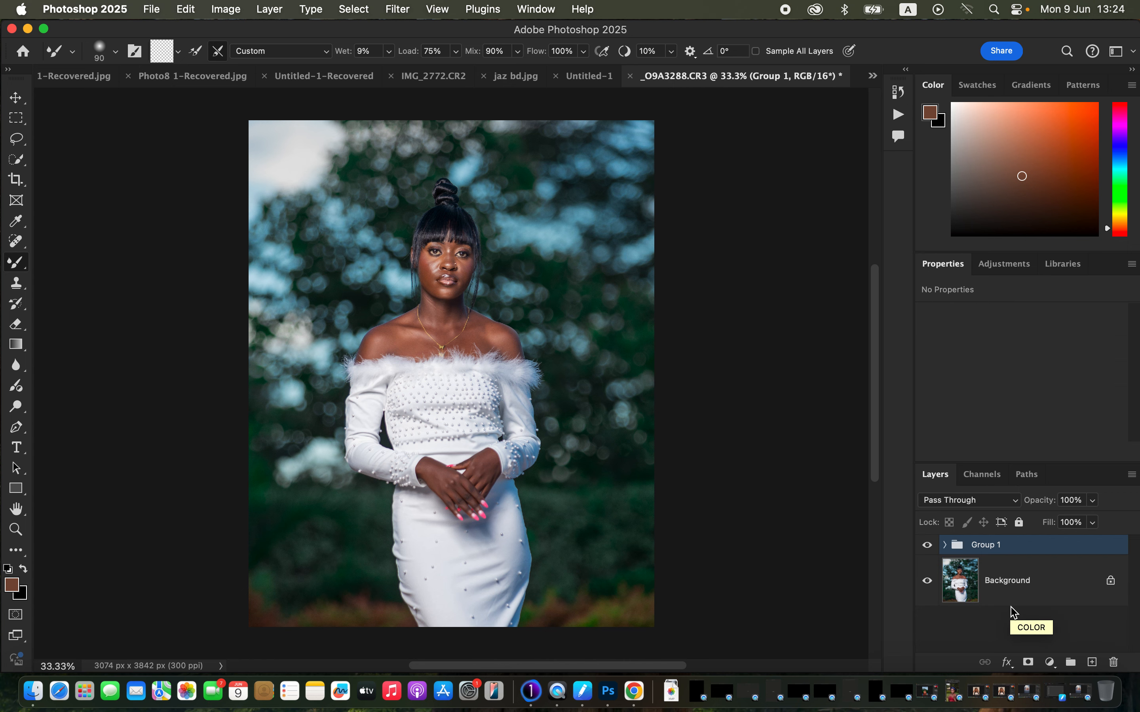
- Expand Group 1, select the COLOR layer and hide the TEXTURE layer above it
click(944, 544)
click(1030, 637)
click(927, 577)
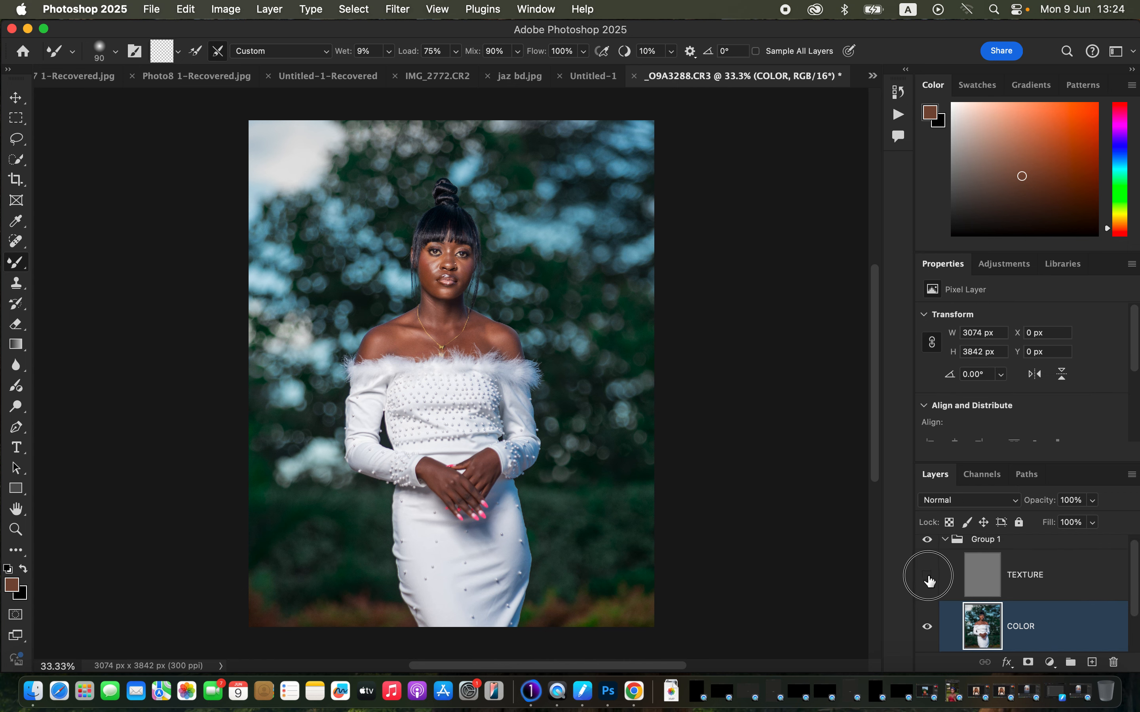
- Smooth the skin tones on the face, neck and shoulder of the COLOR layer with the Mixer Brush, enlarging the brush for the larger areas
right_click(16, 262)
click(84, 309)
click(179, 51)
click(194, 87)
key(super+equal)
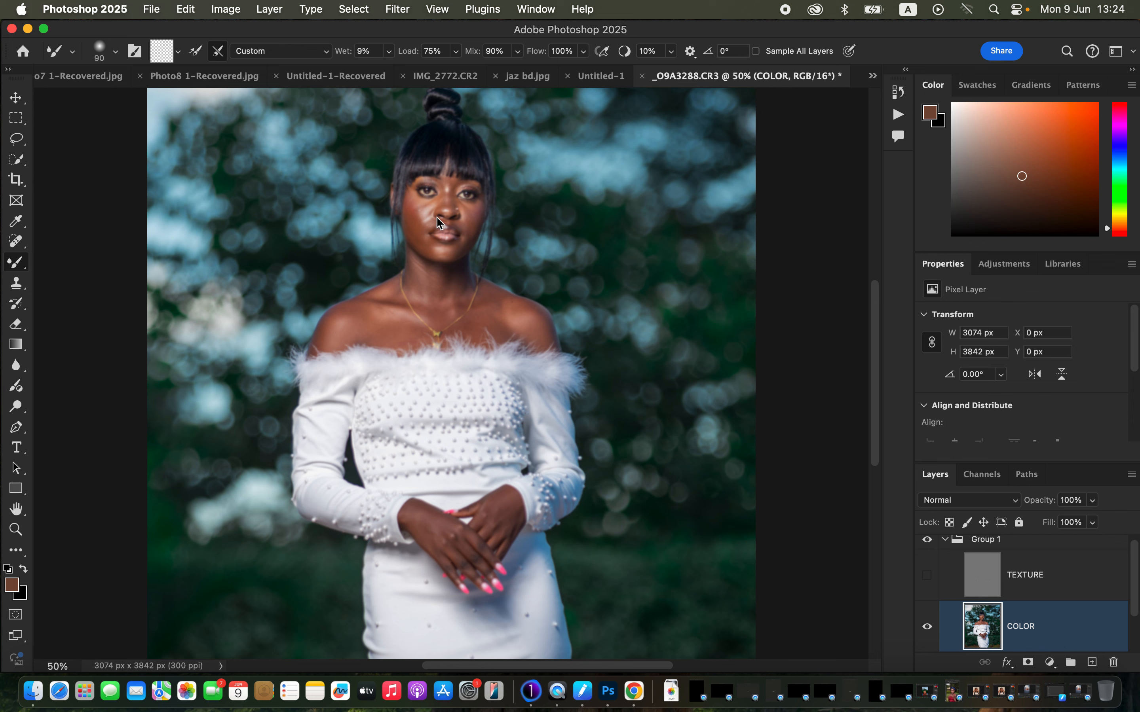
mouse_move(408, 203)
mouse_down()
mouse_move(425, 208)
mouse_move(422, 218)
mouse_move(413, 210)
mouse_move(421, 242)
mouse_move(447, 252)
mouse_move(422, 238)
mouse_move(420, 218)
mouse_move(474, 204)
mouse_move(469, 240)
mouse_move(473, 217)
mouse_move(443, 252)
mouse_move(427, 210)
mouse_move(421, 217)
mouse_move(427, 203)
mouse_move(432, 210)
mouse_up()
key(bracketright)
mouse_move(417, 279)
mouse_down()
mouse_move(430, 296)
mouse_move(444, 282)
mouse_move(456, 290)
mouse_move(426, 278)
mouse_move(442, 314)
mouse_move(424, 276)
mouse_move(423, 297)
mouse_move(357, 325)
mouse_move(404, 316)
mouse_move(393, 297)
mouse_move(325, 330)
mouse_move(356, 312)
mouse_move(372, 324)
mouse_move(445, 287)
mouse_move(494, 320)
mouse_move(475, 311)
mouse_move(493, 300)
mouse_move(463, 280)
mouse_move(471, 329)
mouse_move(512, 321)
mouse_move(528, 303)
mouse_move(516, 298)
mouse_move(546, 321)
mouse_move(492, 324)
mouse_move(497, 314)
mouse_move(425, 277)
mouse_move(440, 295)
mouse_move(457, 297)
mouse_move(452, 282)
mouse_move(509, 317)
mouse_move(457, 286)
mouse_move(445, 301)
mouse_up()
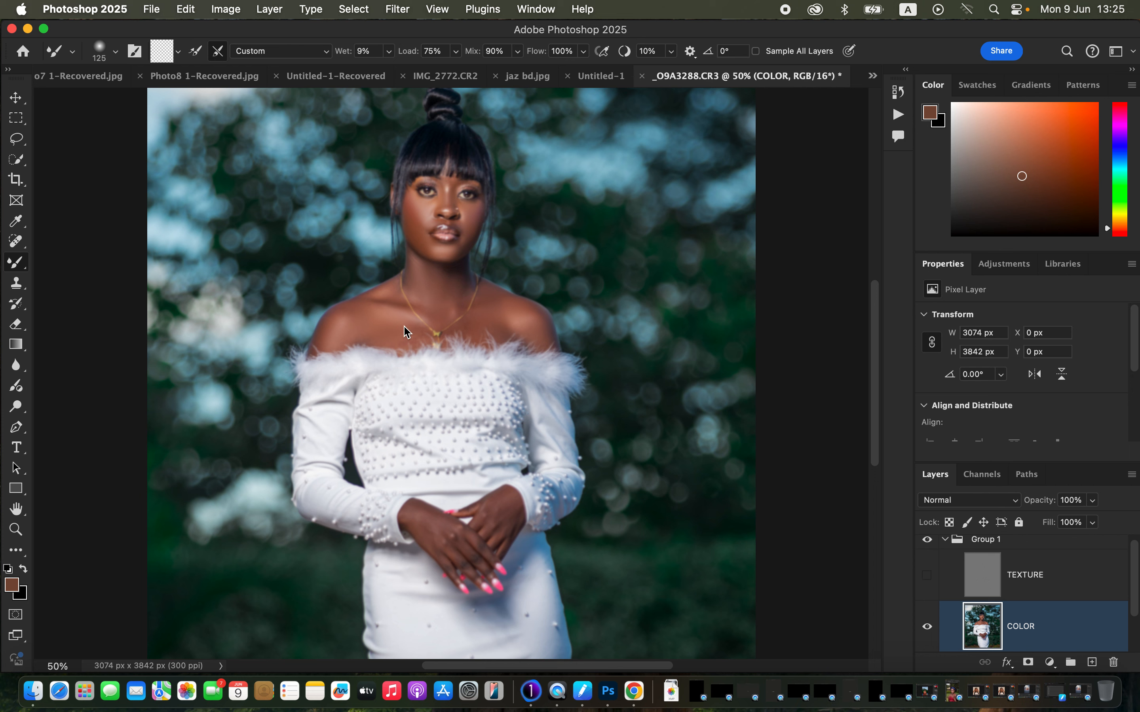
drag(342, 321, 331, 328)
- Compare the portrait with and without Group 1, and make the TEXTURE layer visible and active
click(926, 540)
click(927, 542)
click(927, 541)
click(1045, 569)
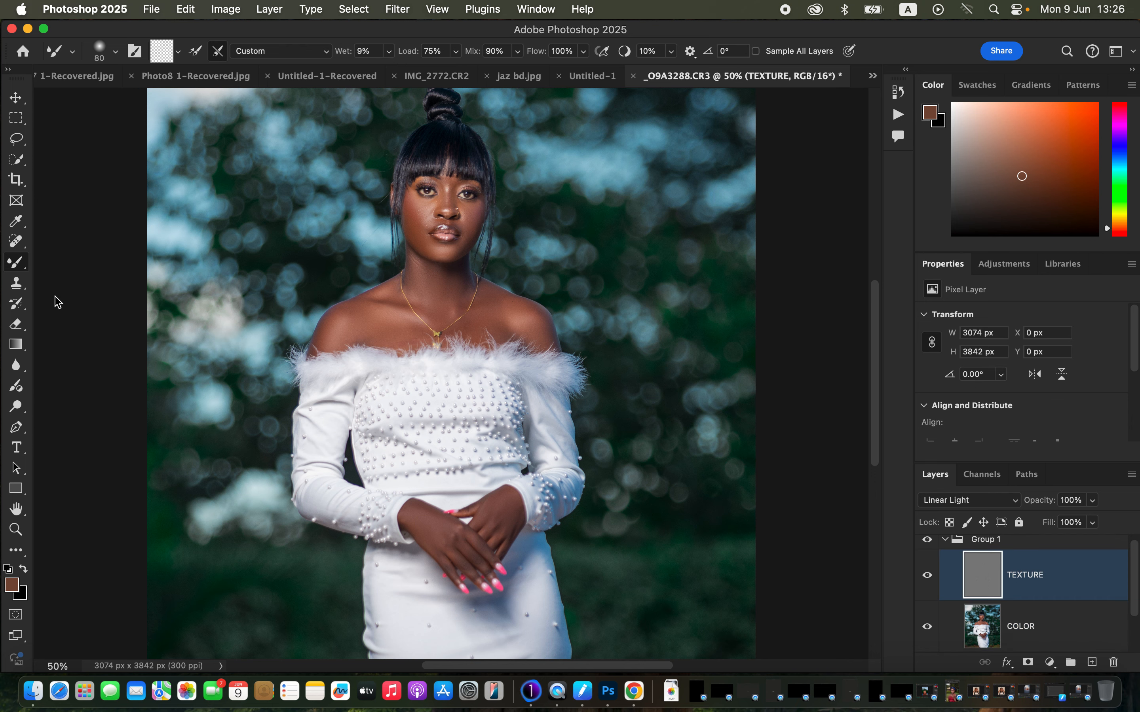
- Activate the Clone Stamp with a 20 px brush at 0% hardness, sampling only the Current Layer
click(24, 285)
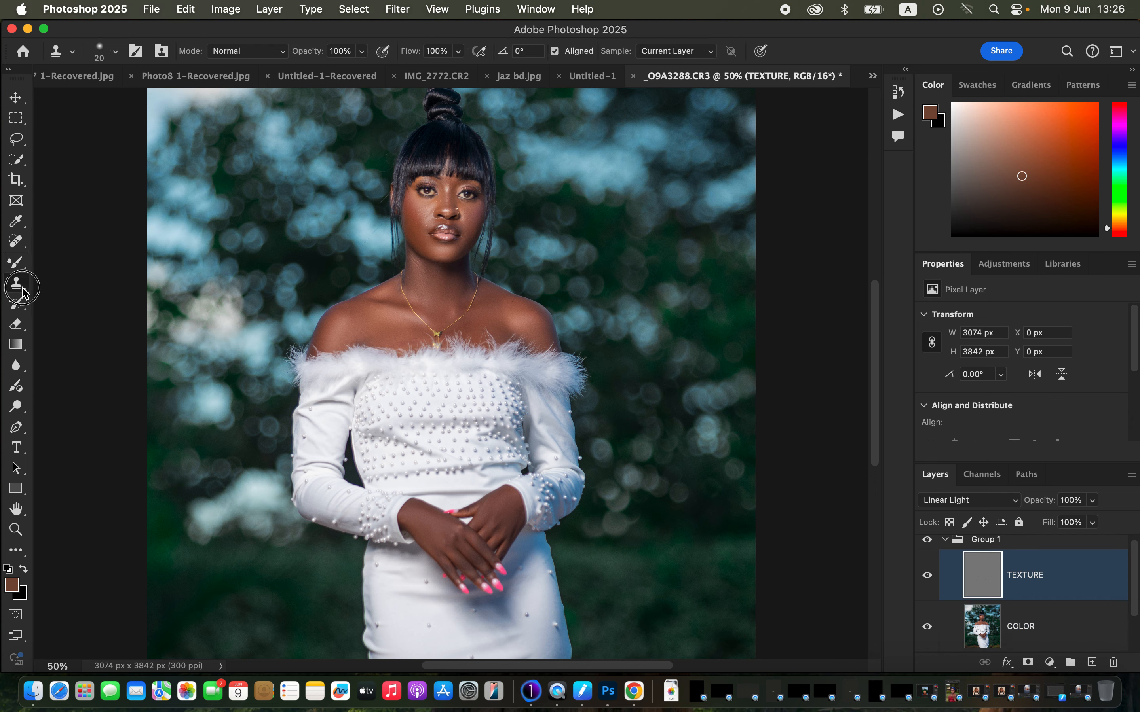
click(115, 52)
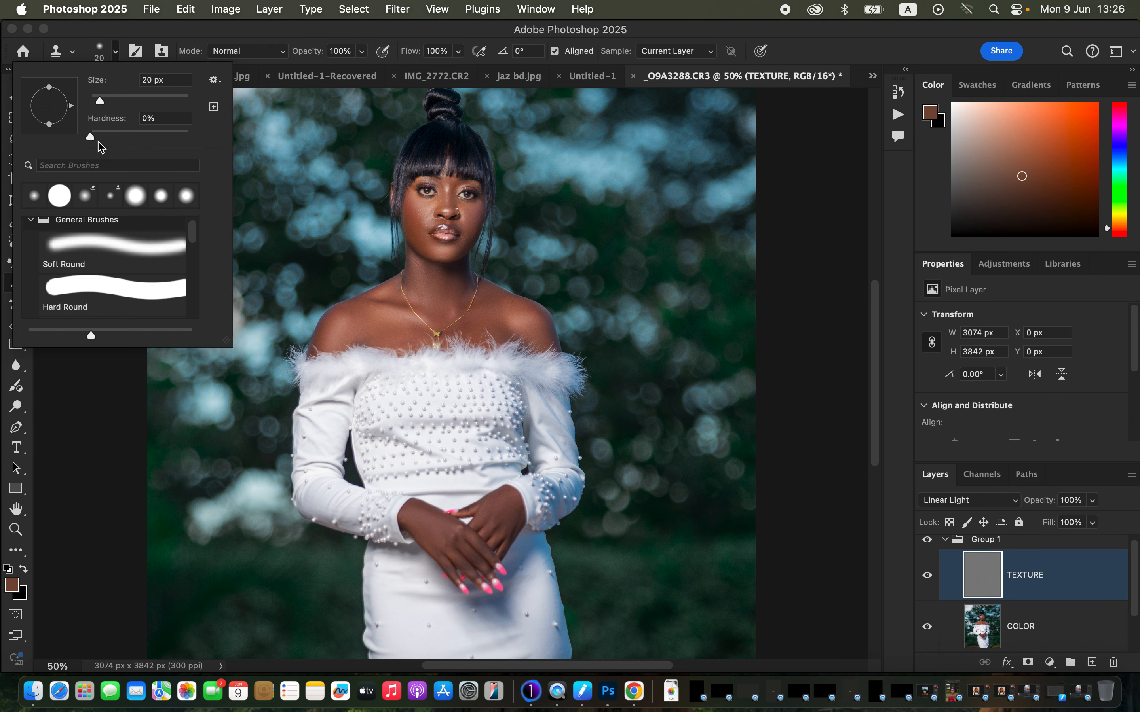
click(233, 42)
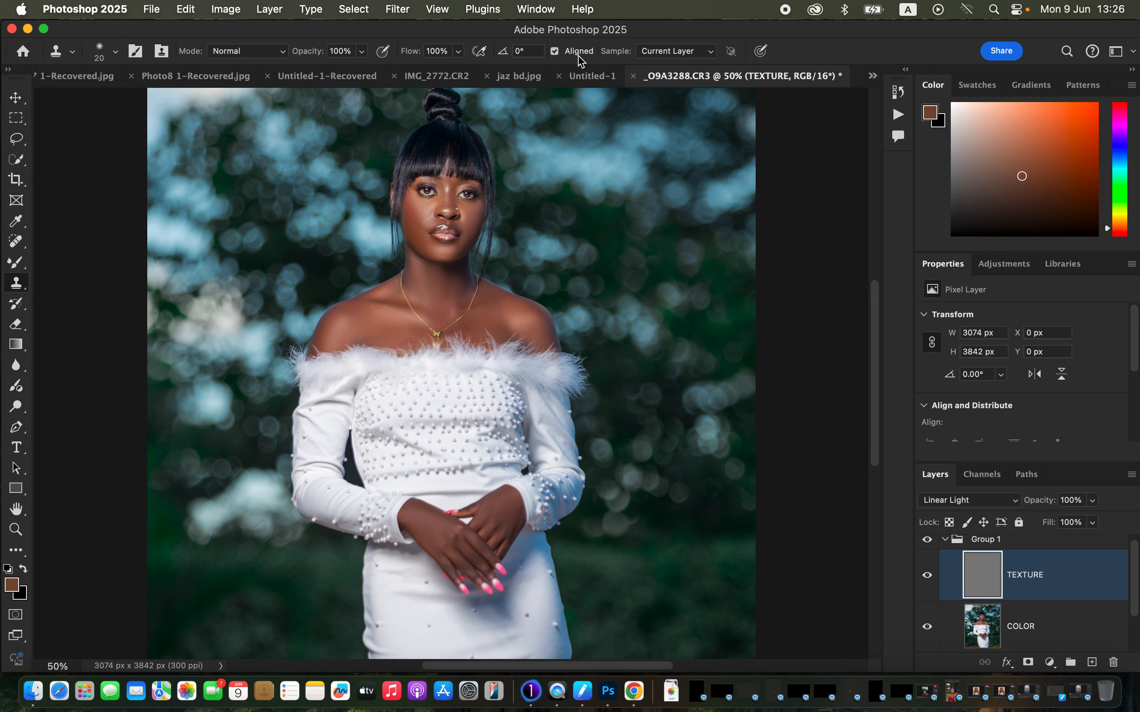
click(663, 58)
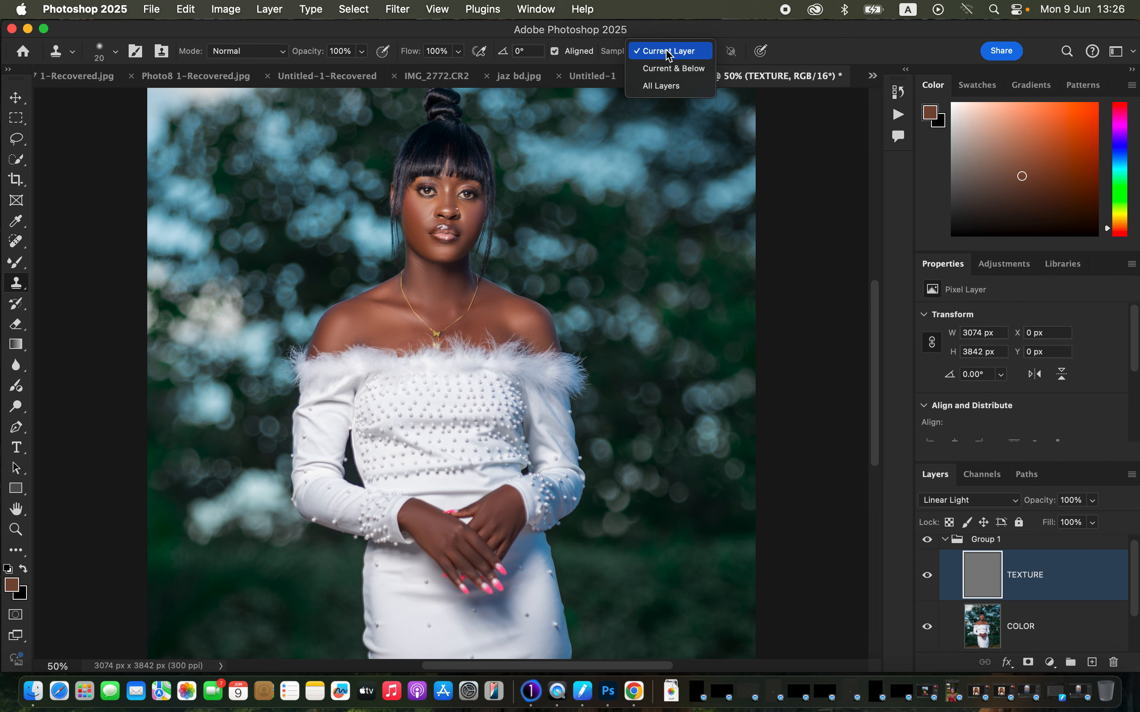
click(674, 52)
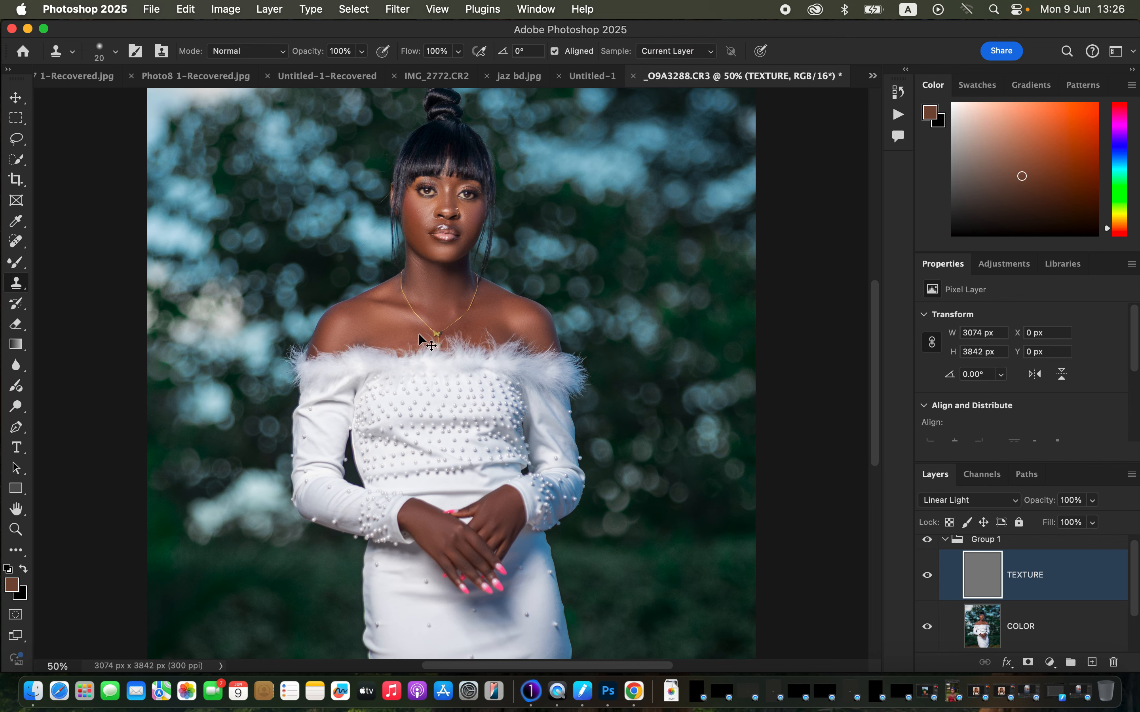
- Clone clean skin texture over the blemishes on the chest around the necklace on the TEXTURE layer
key(super+plus)
key(super+plus)
key(super+plus)
key(super+plus)
drag(516, 402, 521, 417)
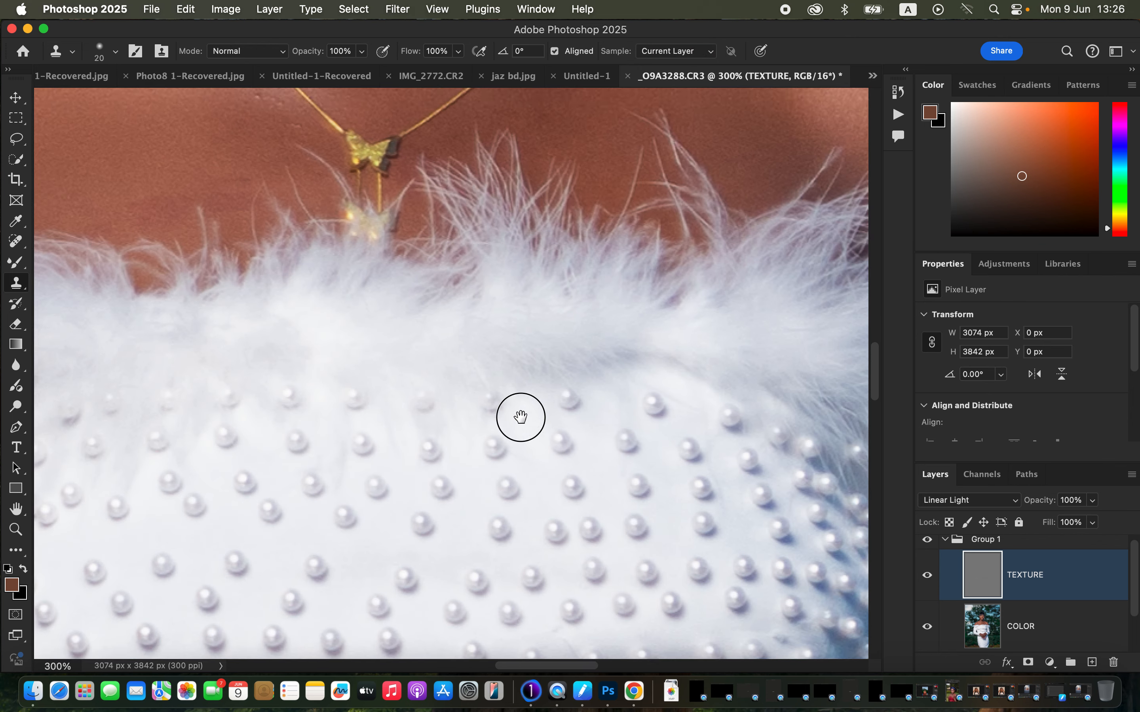
scroll(521, 417, up, 10)
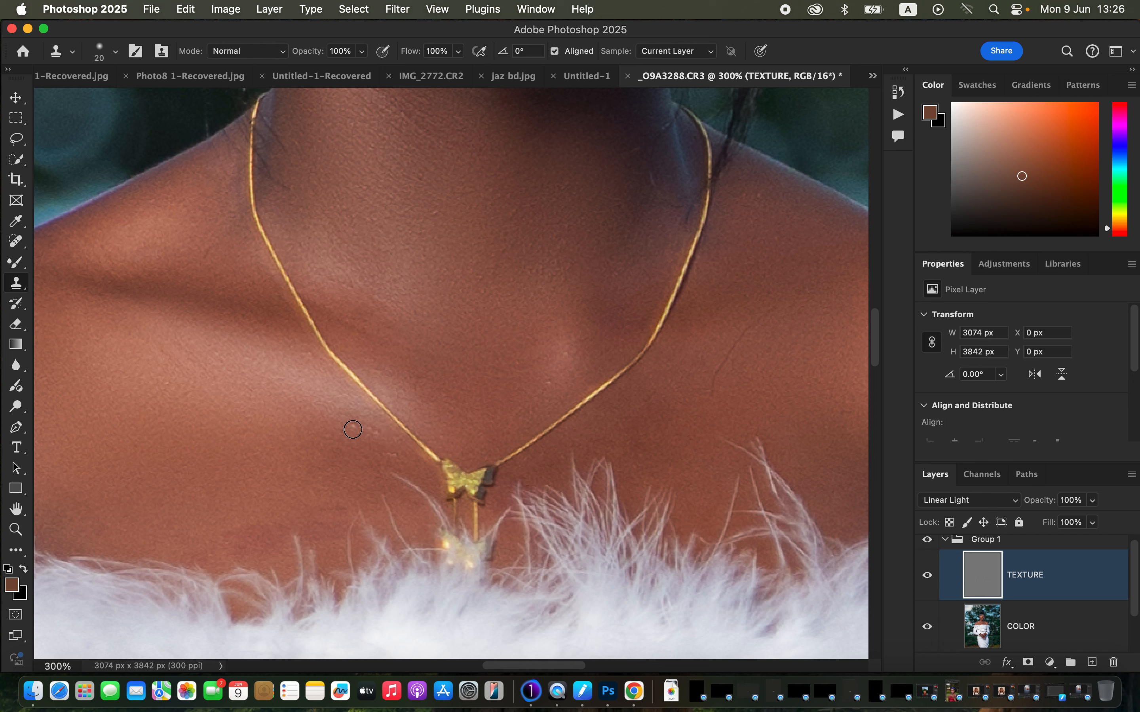
alt+click(351, 438)
click(542, 375)
- Clone away the small bumps on the cheek and around the mouth on the TEXTURE layer
mouse_move(497, 266)
mouse_down()
mouse_move(519, 285)
mouse_move(529, 434)
mouse_up()
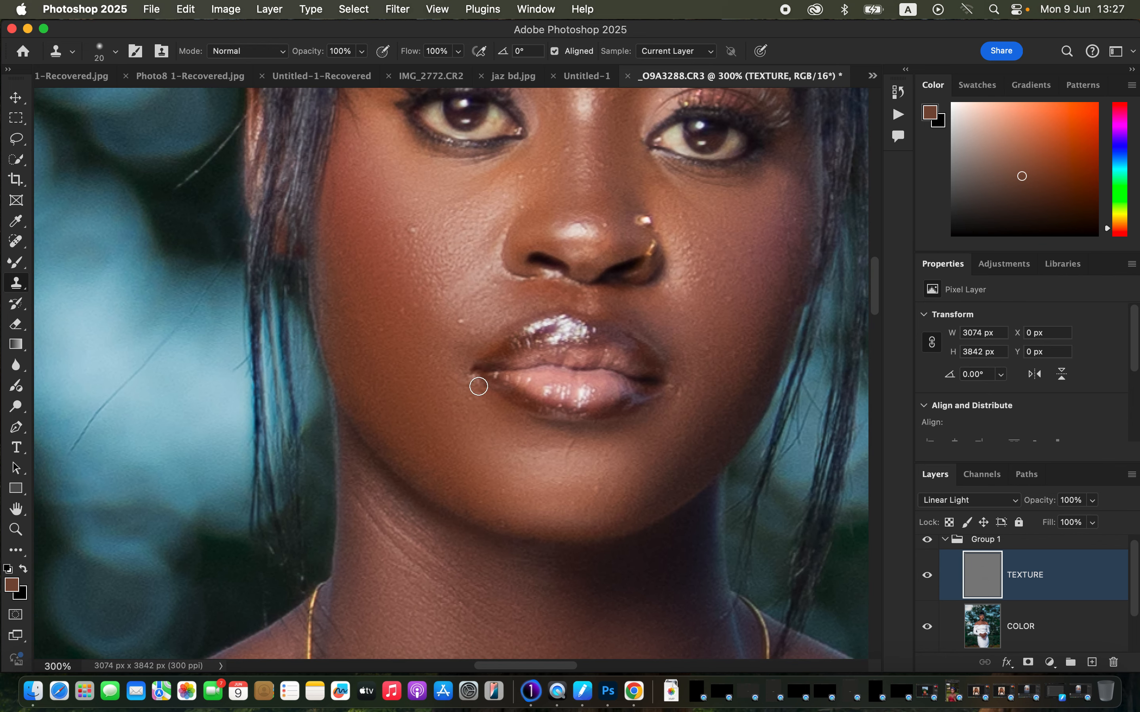
click(411, 230)
scroll(648, 215, up, 5)
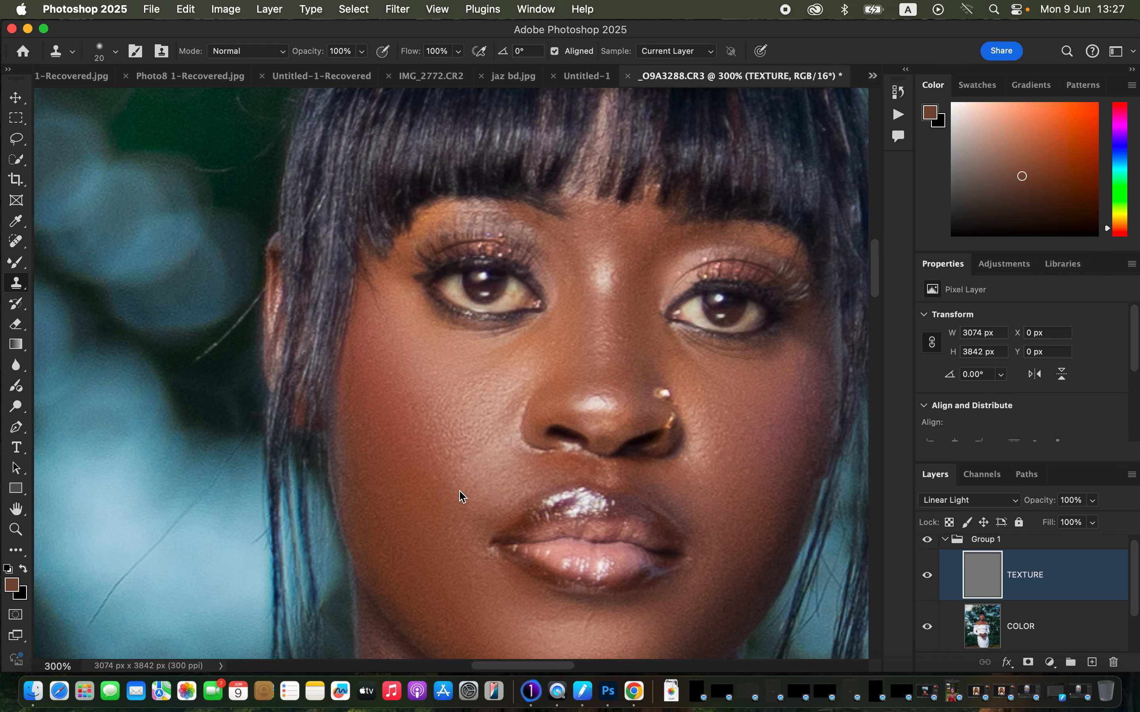
- Collapse Group 1 and toggle its visibility to compare the whole portrait before and after retouching
key(super+minus)
key(super+minus)
key(super+minus)
key(super+minus)
key(super+minus)
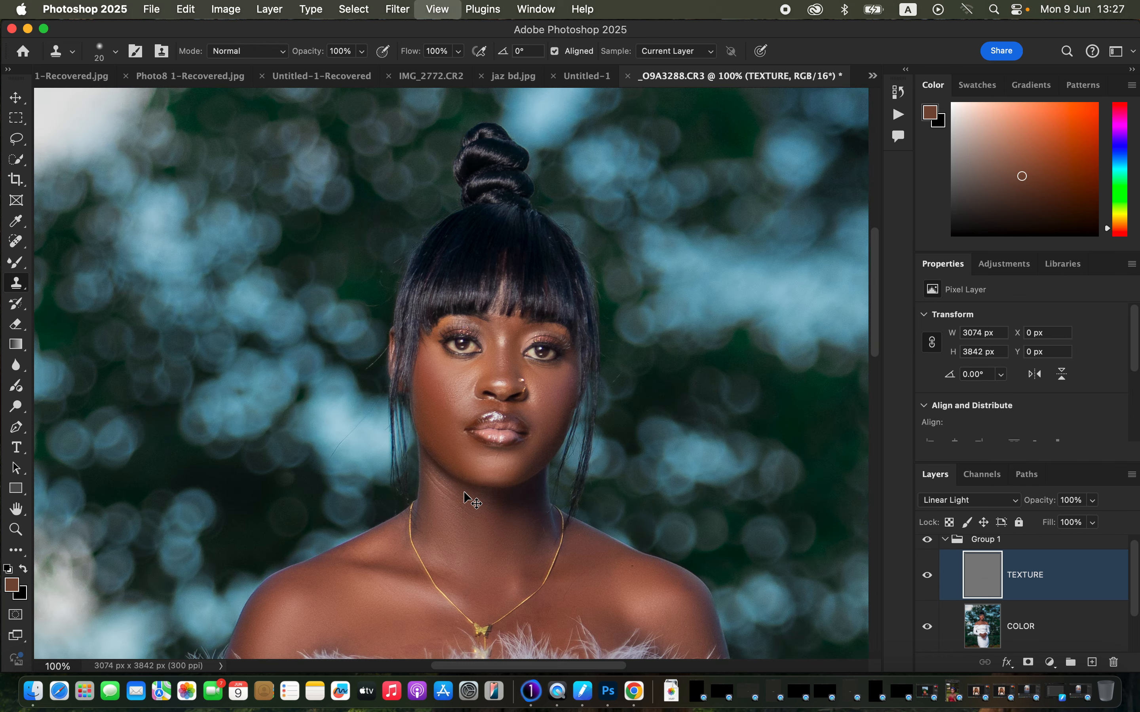
key(super+minus)
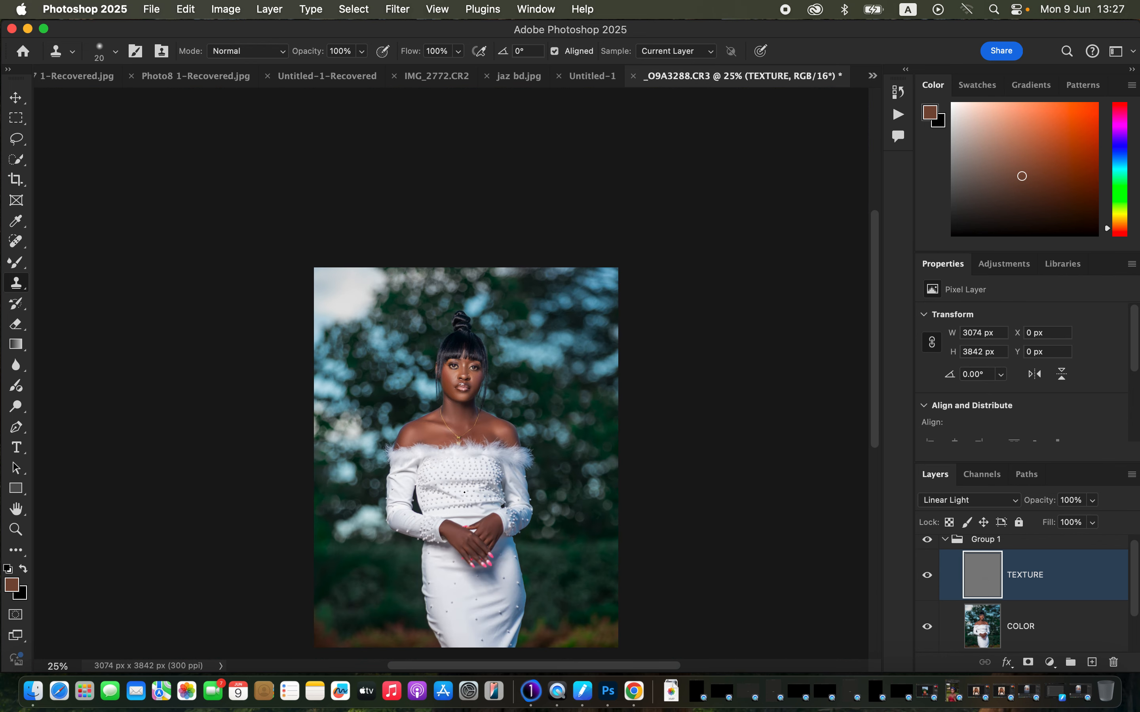
click(944, 541)
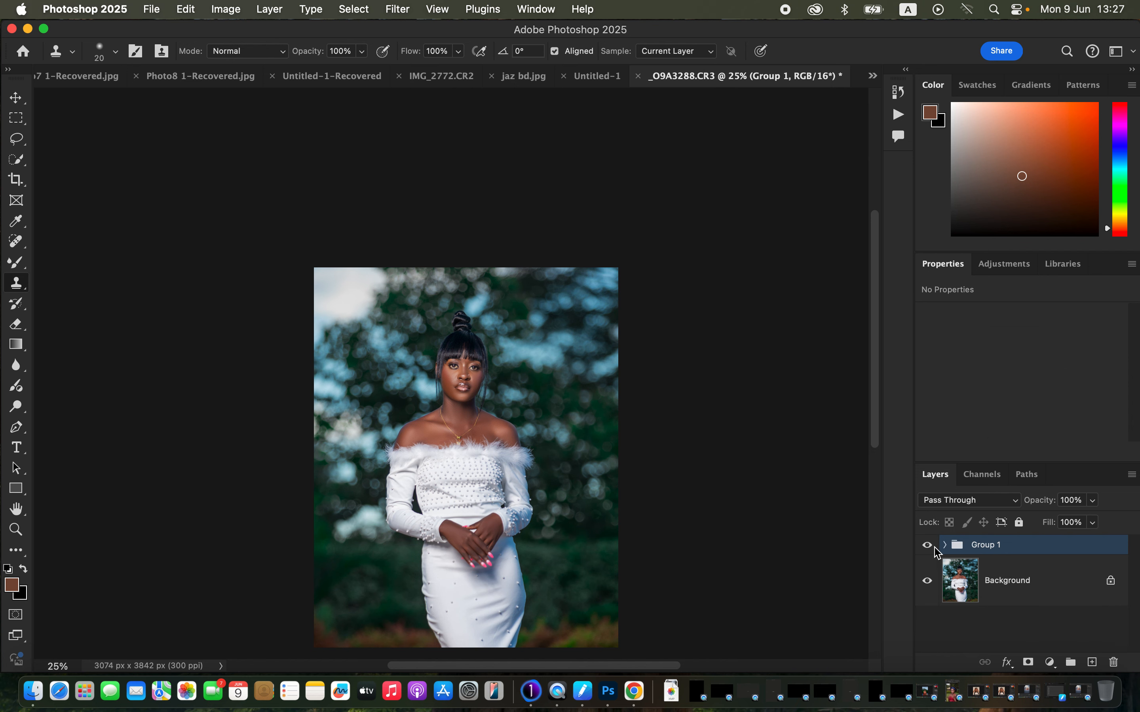
click(927, 546)
scroll(880, 503, down, 5)
scroll(880, 503, up, 2)
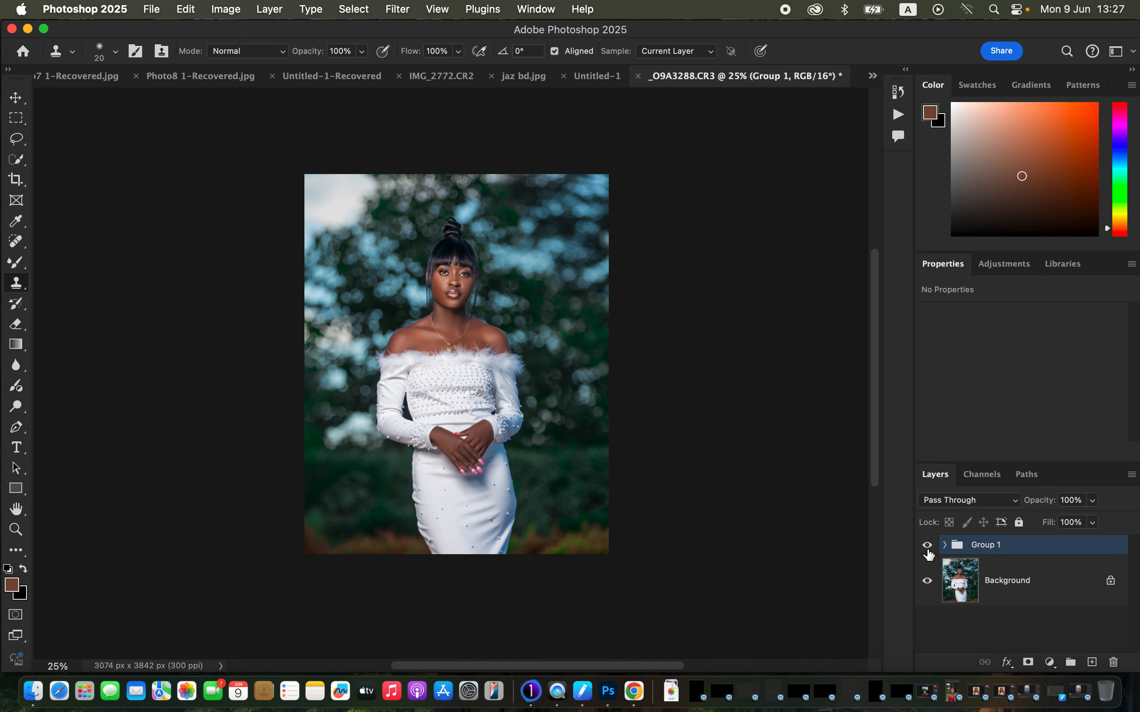
- Stamp all visible layers into a new layer above Group 1 and select the subject on it
key(super+alt+shift+e)
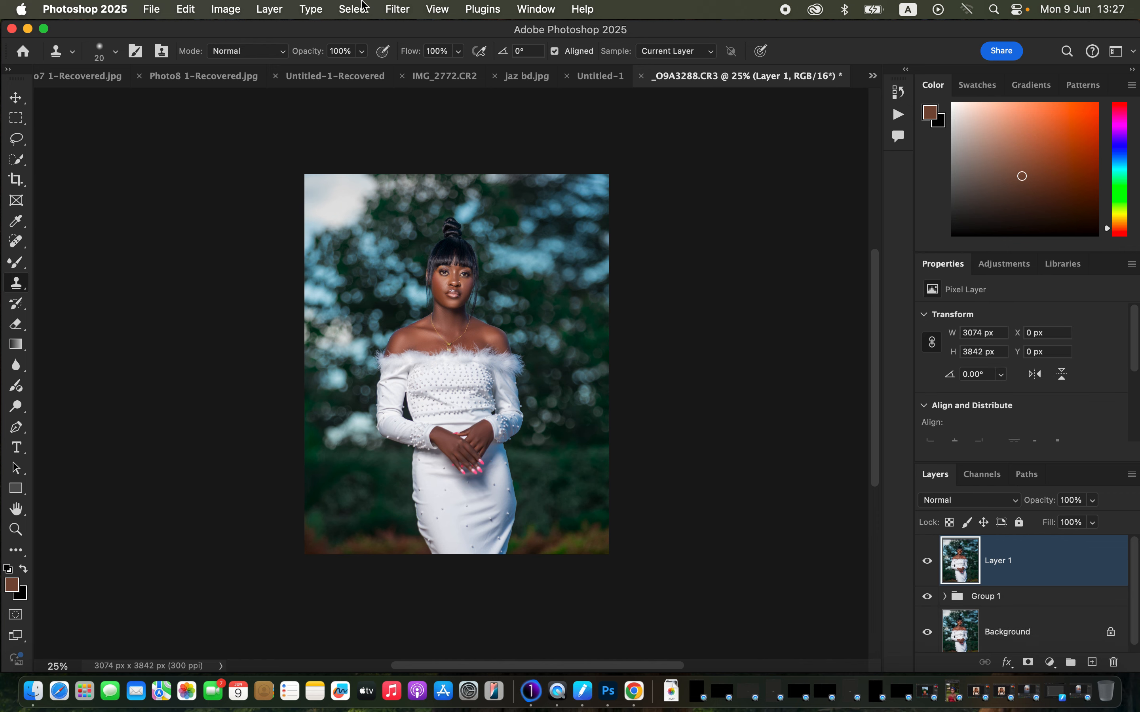
click(358, 13)
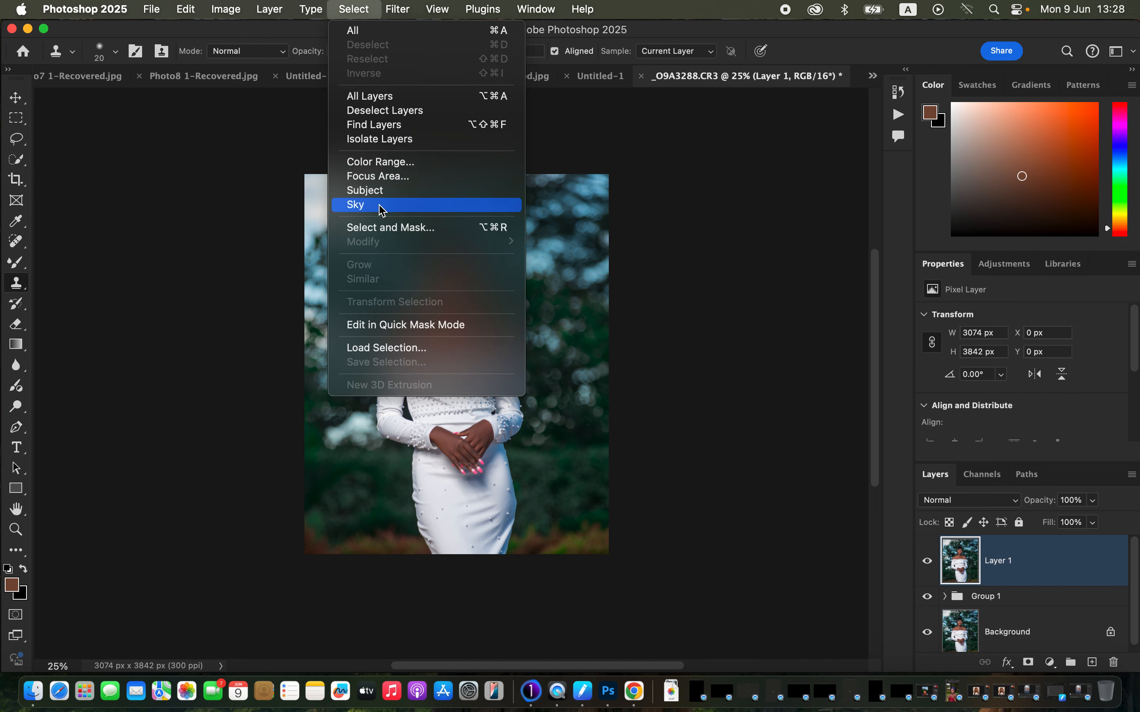
click(384, 194)
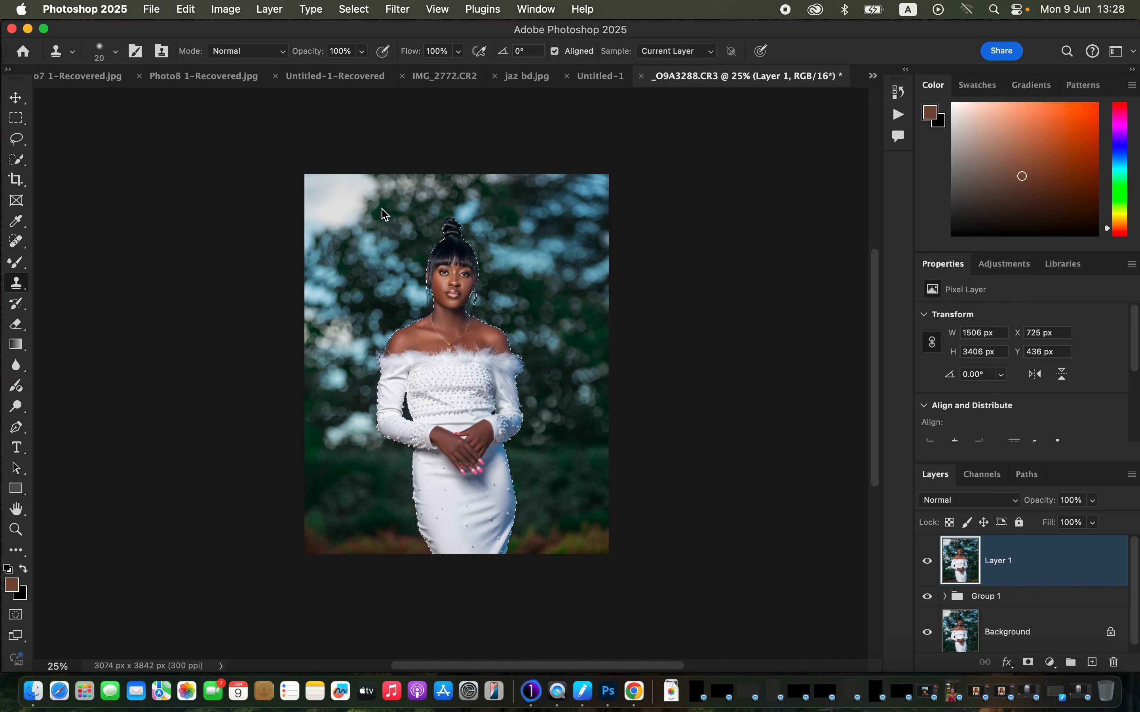
- Add an empty layer above the stamped layer and set its blending mode to Color
click(1092, 662)
click(986, 507)
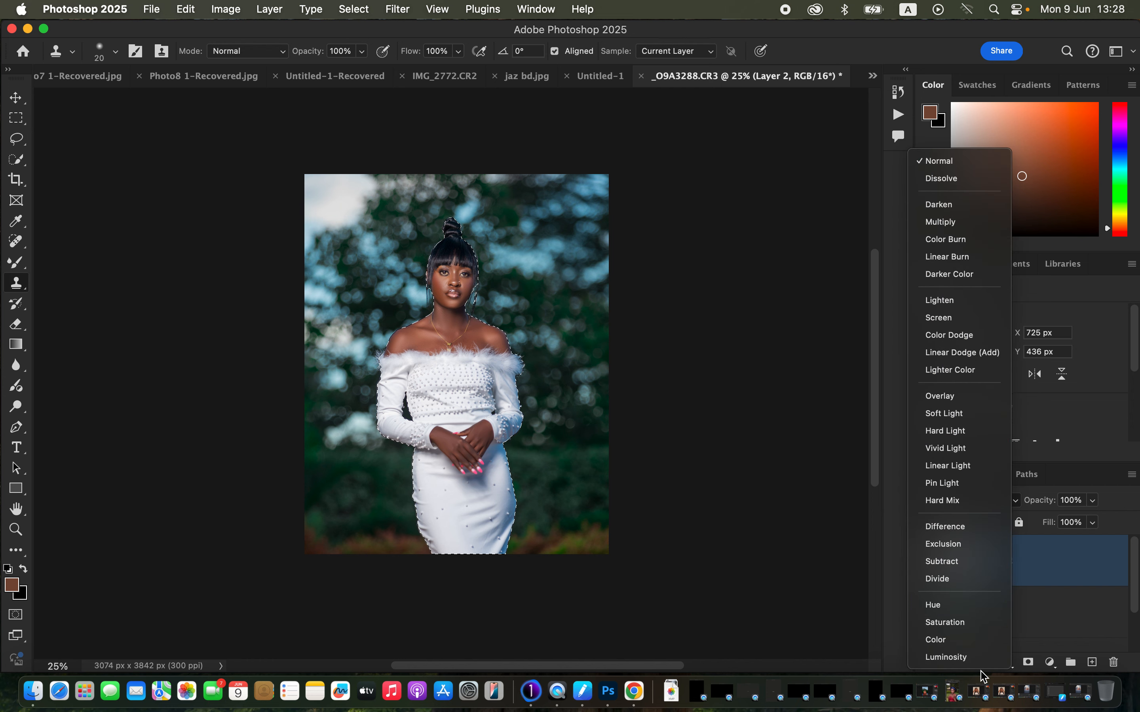
click(988, 641)
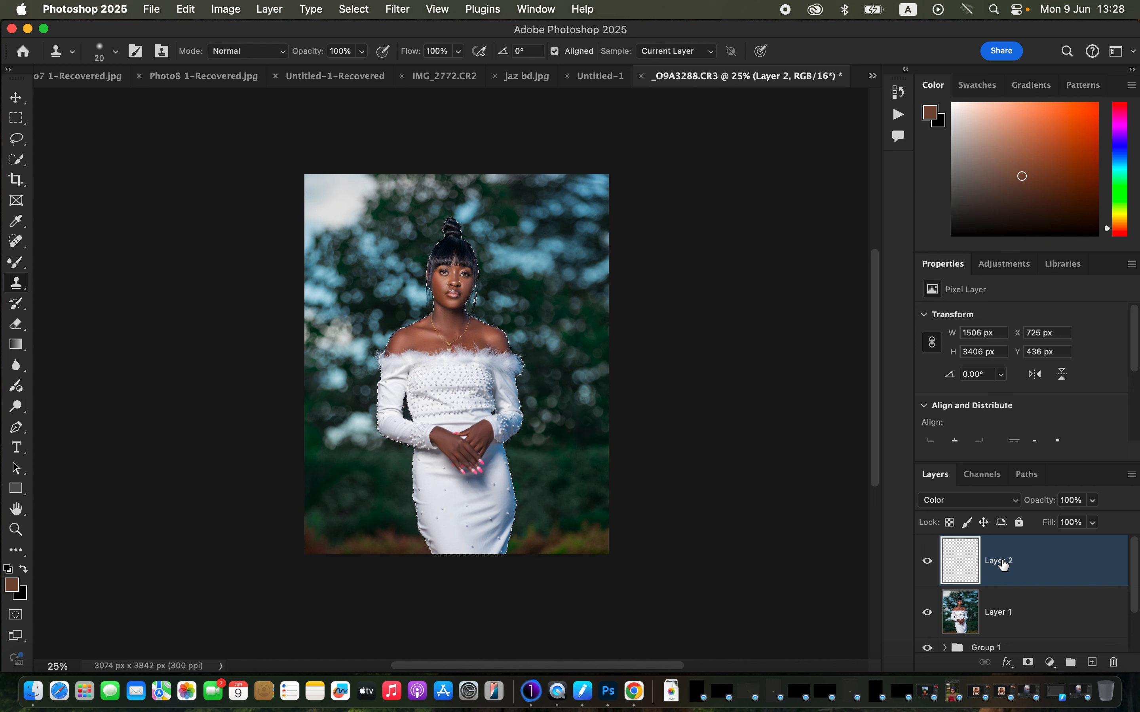
- Switch to the Brush tool with the Soft Round tip at 0% hardness
click(25, 267)
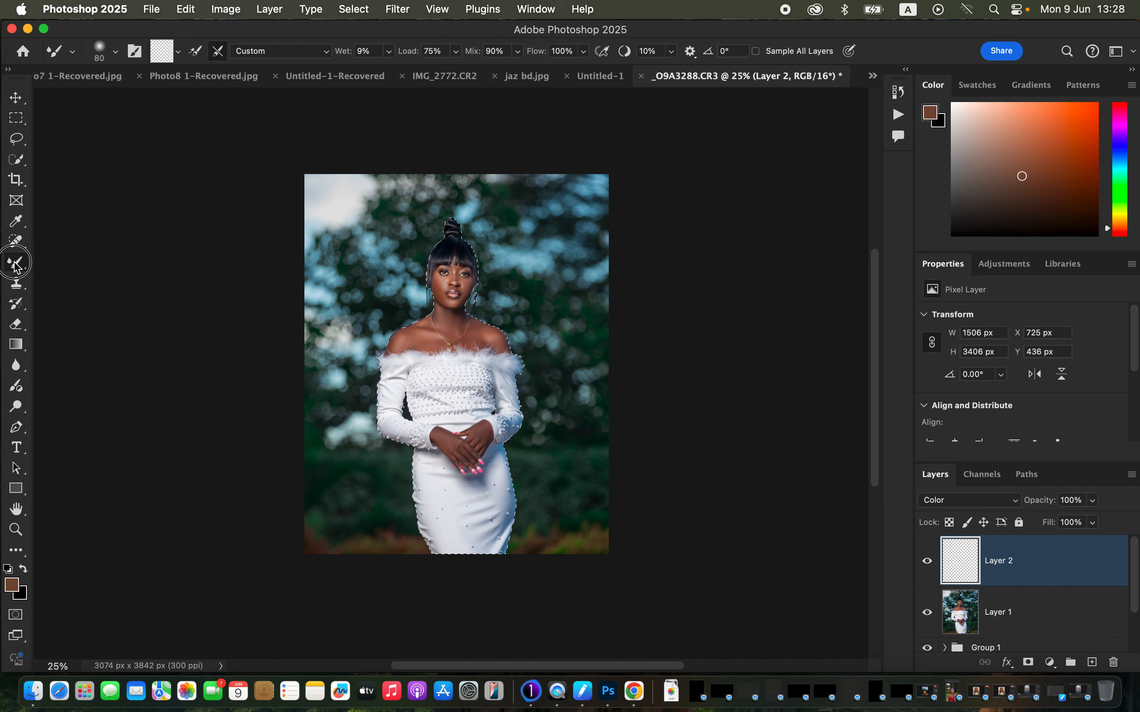
click(70, 264)
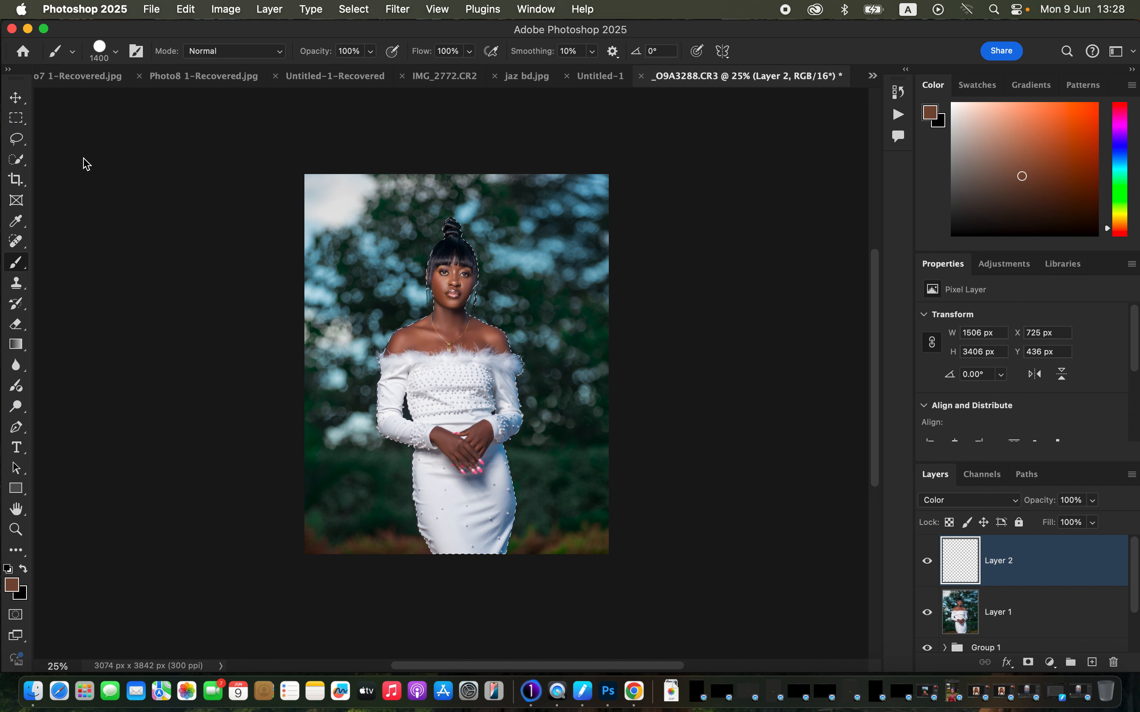
click(116, 52)
click(122, 245)
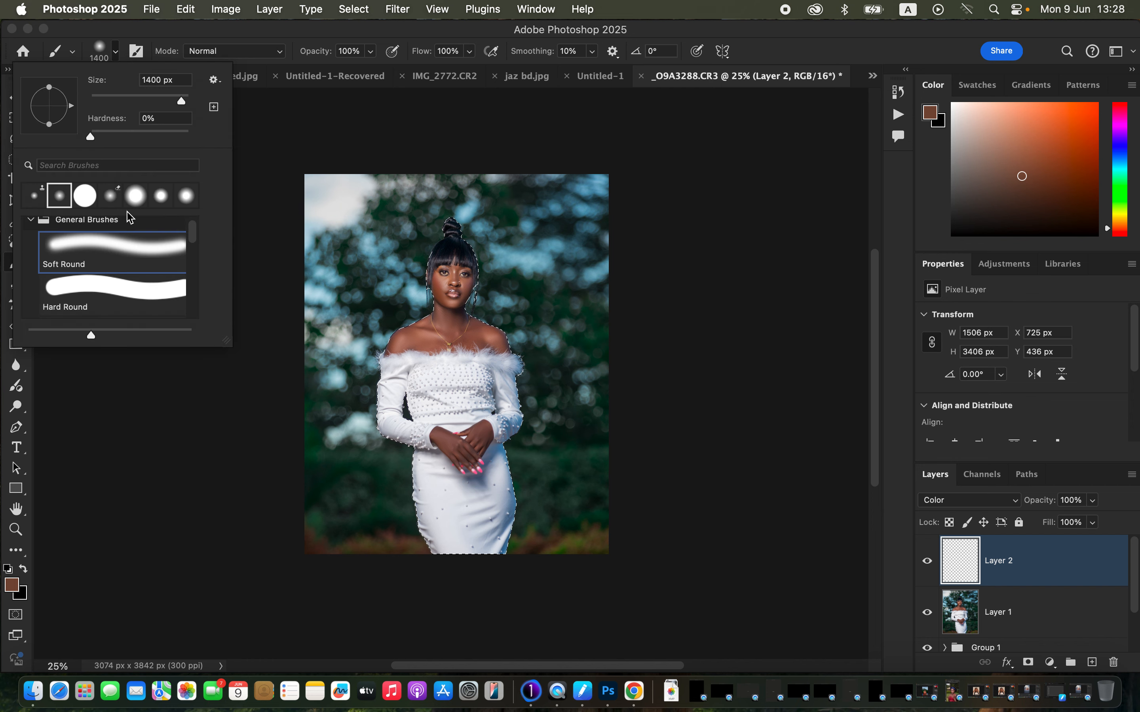
click(230, 41)
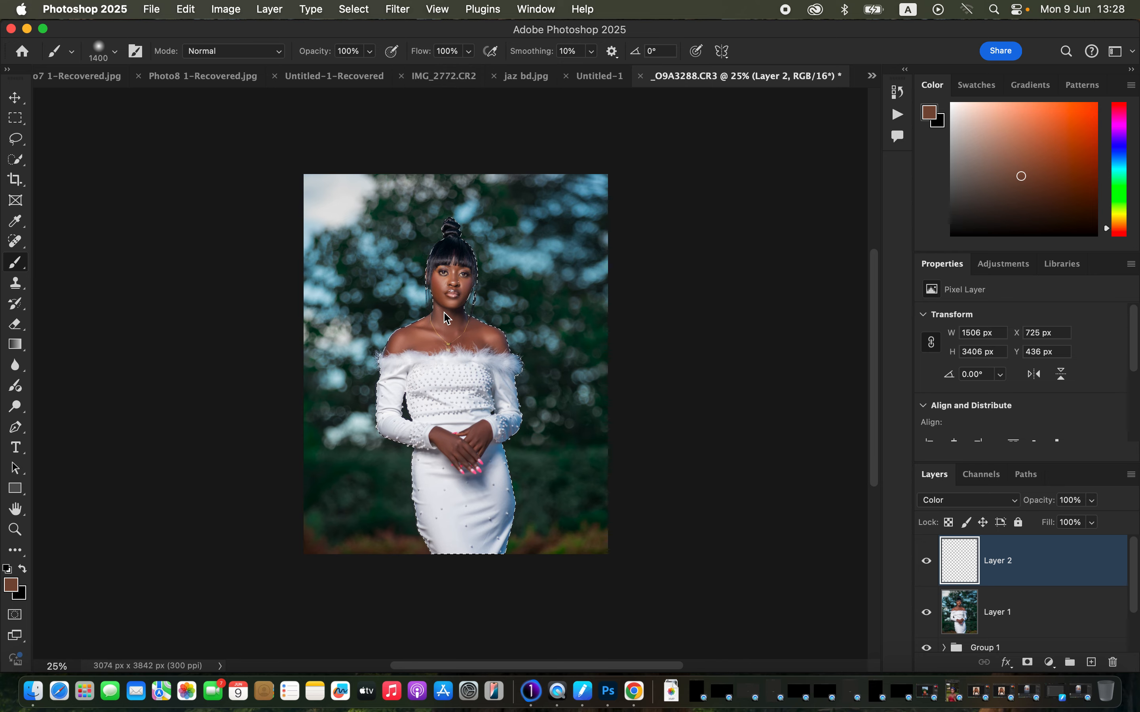
- Reduce the brush size to 150 px and sample the warm skin tone from the subject's cheek
key(super+equal)
key(super+equal)
key(super+equal)
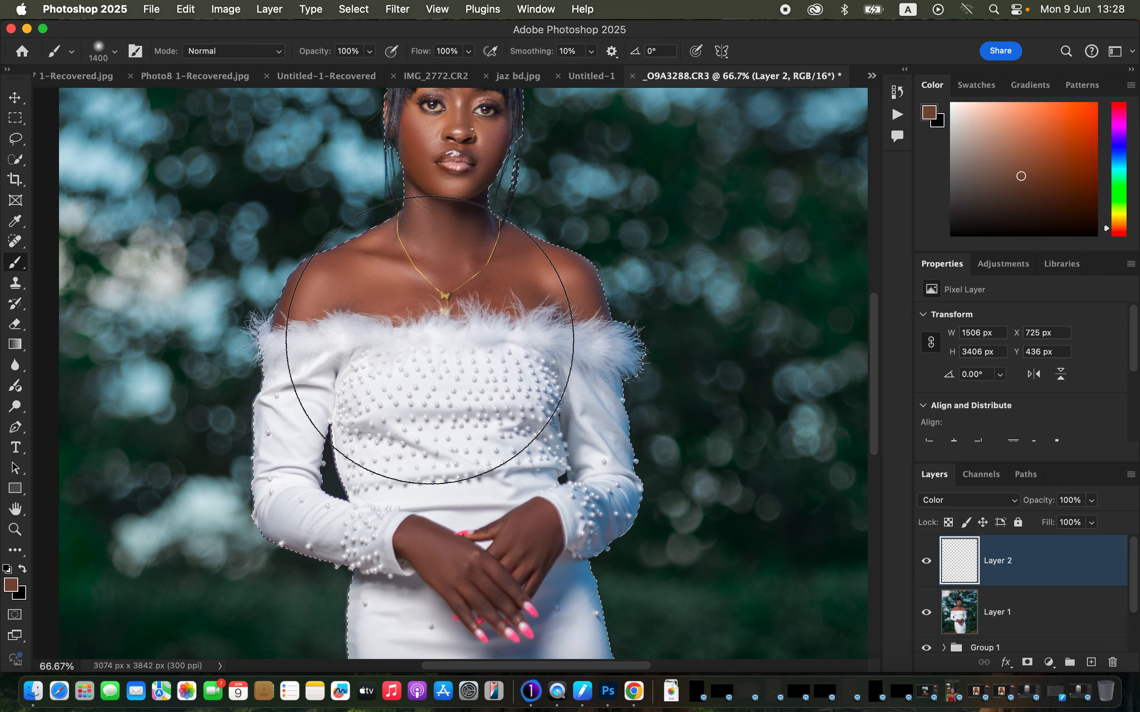
scroll(537, 306, up, 4)
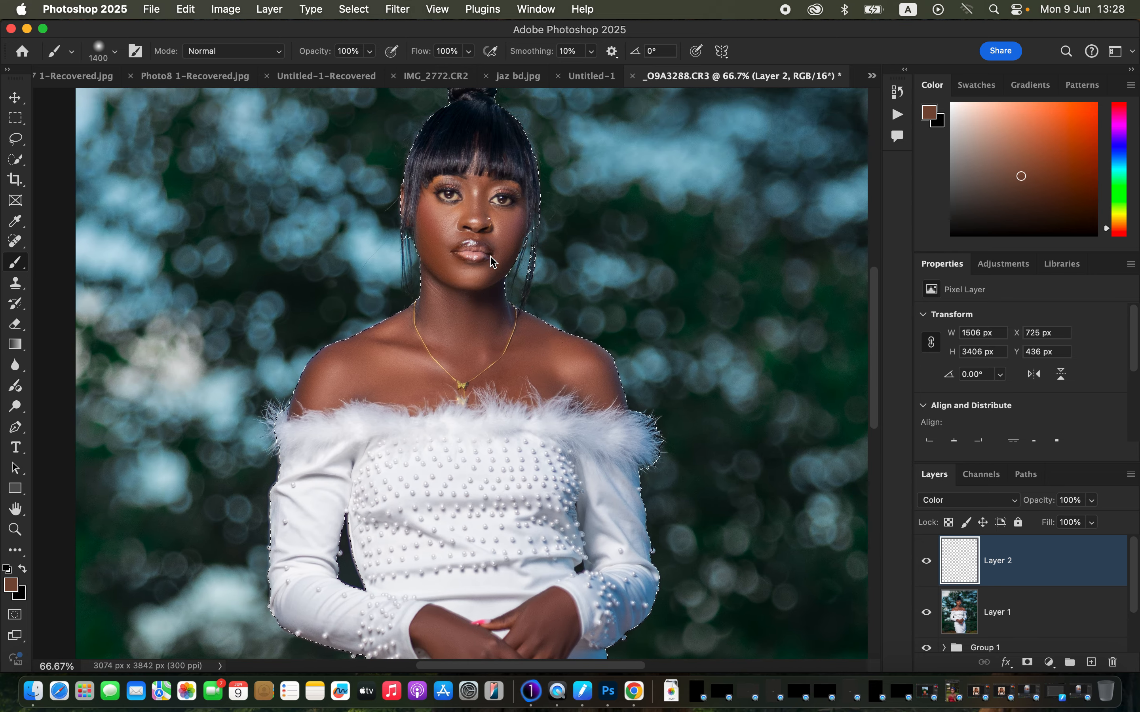
key(bracketleft)
key(bracketleft)
key(bracketleft)
key(bracketleft)
key(bracketleft)
key(bracketleft)
key(bracketleft)
key(bracketleft)
key(bracketleft)
key(bracketleft)
key(bracketleft)
alt+click(439, 247)
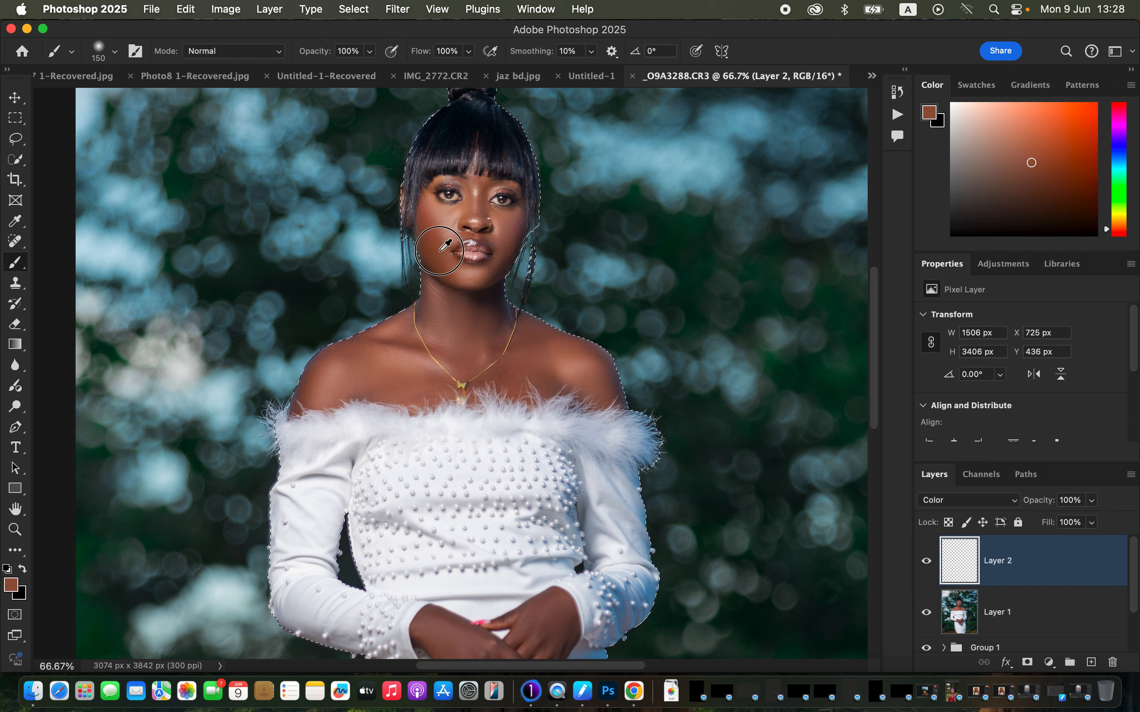
alt+click(438, 243)
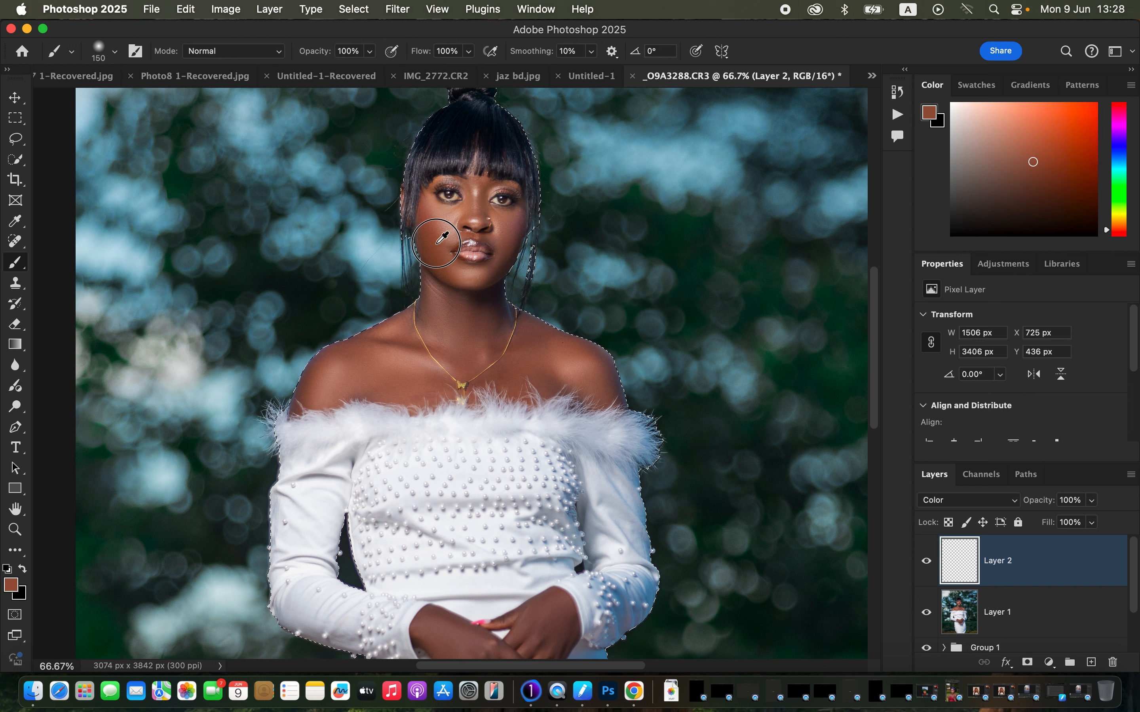
alt+click(440, 247)
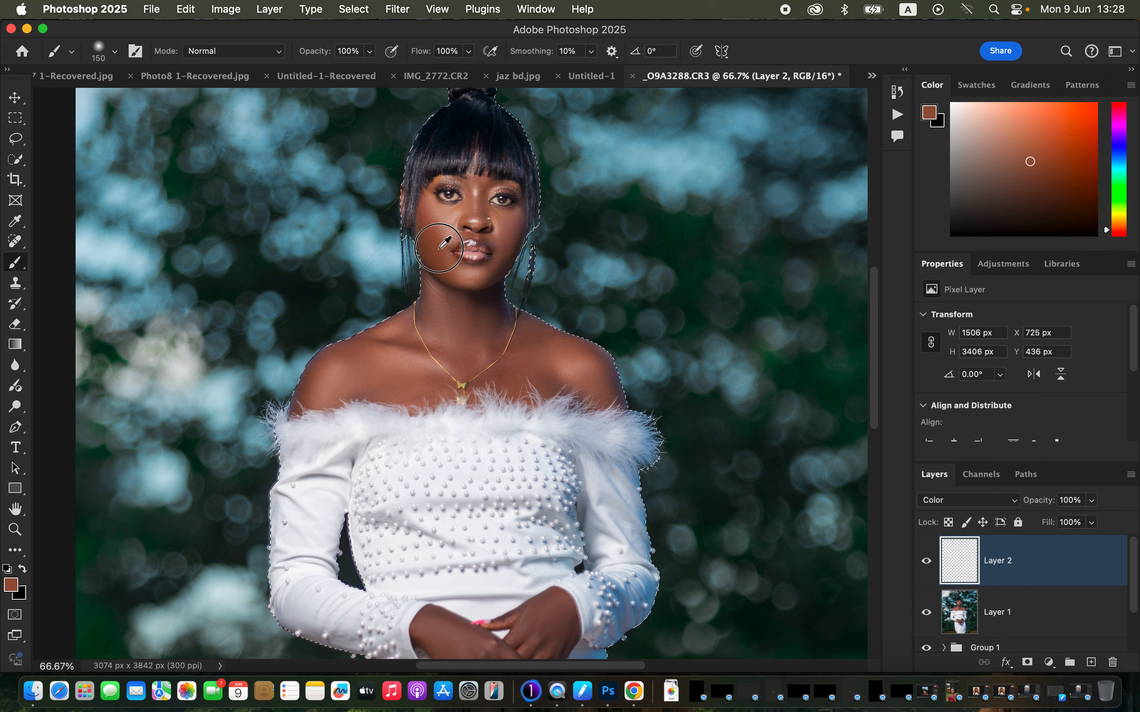
alt+click(440, 247)
- Paint the sampled skin tone over the face, neck, chest and shoulders on Layer 2, reducing the brush to 100 px
mouse_move(443, 292)
mouse_down()
mouse_move(440, 302)
mouse_move(468, 333)
mouse_move(472, 308)
mouse_move(495, 319)
mouse_move(443, 320)
mouse_move(436, 336)
mouse_move(389, 340)
mouse_move(341, 370)
mouse_move(358, 373)
mouse_move(352, 381)
mouse_move(438, 345)
mouse_move(428, 318)
mouse_move(441, 282)
mouse_move(434, 218)
mouse_move(438, 228)
mouse_move(506, 225)
mouse_move(505, 244)
mouse_move(512, 223)
mouse_move(479, 281)
mouse_move(491, 306)
mouse_move(538, 349)
mouse_move(522, 332)
mouse_move(589, 373)
mouse_move(513, 363)
mouse_up()
key(bracketleft)
key(bracketleft)
mouse_move(475, 380)
mouse_down()
mouse_move(524, 372)
mouse_move(601, 391)
mouse_move(597, 365)
mouse_move(615, 386)
mouse_move(596, 355)
mouse_move(519, 332)
mouse_move(467, 331)
mouse_move(305, 388)
mouse_move(296, 409)
mouse_move(319, 362)
mouse_move(304, 391)
mouse_move(371, 349)
mouse_move(325, 360)
mouse_move(434, 308)
mouse_move(432, 233)
mouse_move(449, 257)
mouse_up()
- Paint the skin tone along the face edges, side of the neck and ear with progressively smaller brushes down to 25 px
key(super+1)
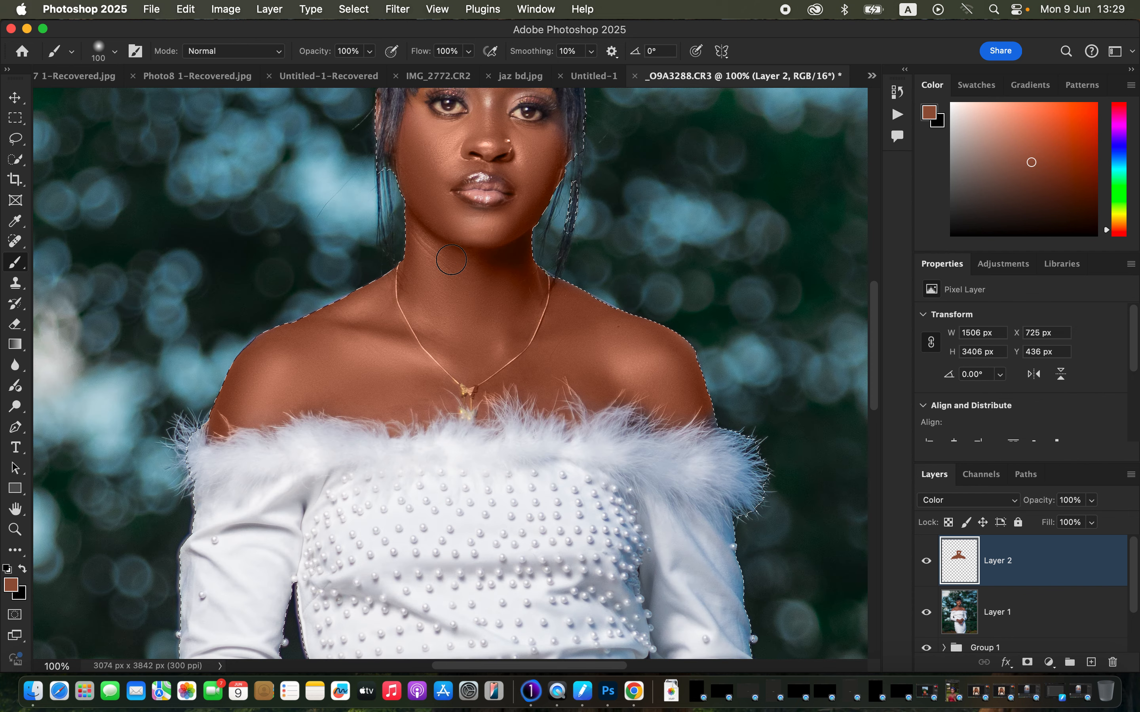
key(bracketleft)
key(bracketleft)
key(bracketleft)
key(bracketleft)
drag(559, 124, 539, 156)
drag(548, 229, 564, 351)
key(bracketleft)
key(bracketleft)
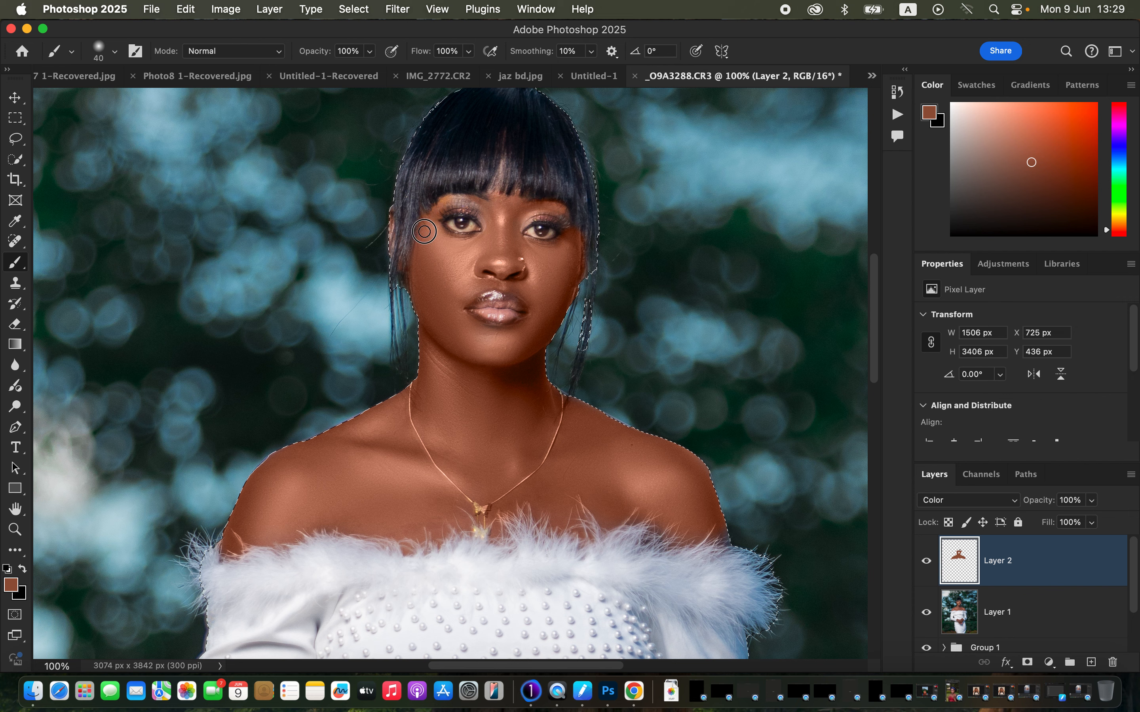
key([)
key([)
key([)
click(390, 218)
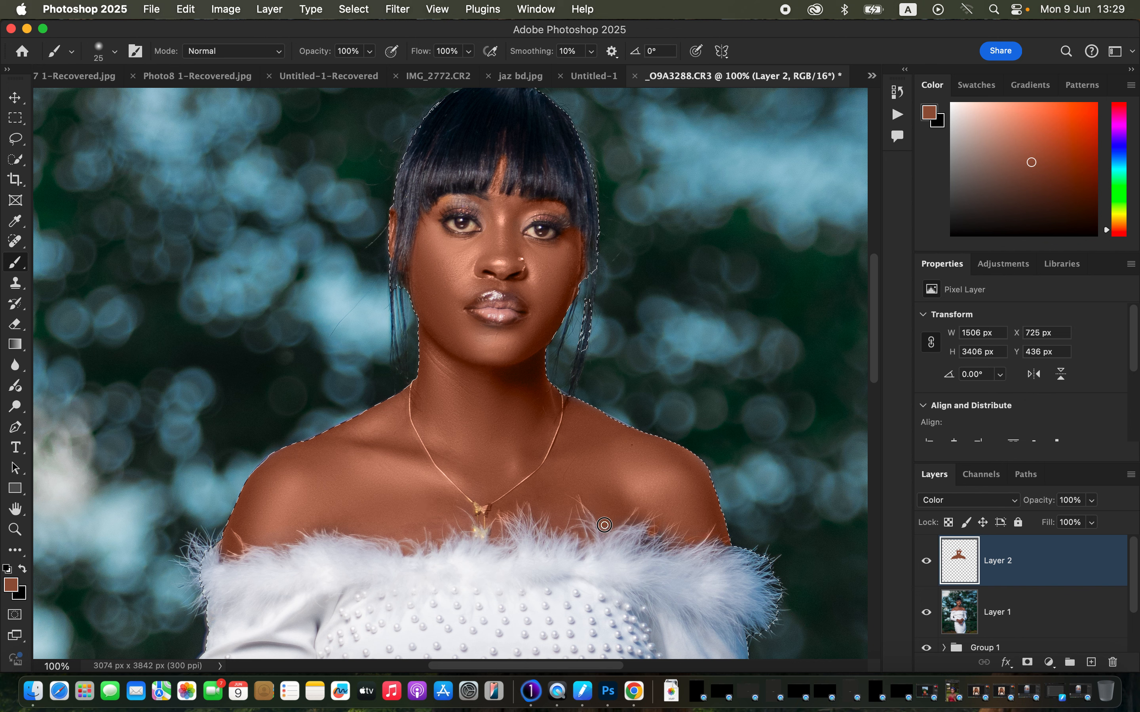
- Paint the sampled skin tone over both hands and fingers with a 45 px brush, leaving the nails unpainted
scroll(587, 479, down, 10)
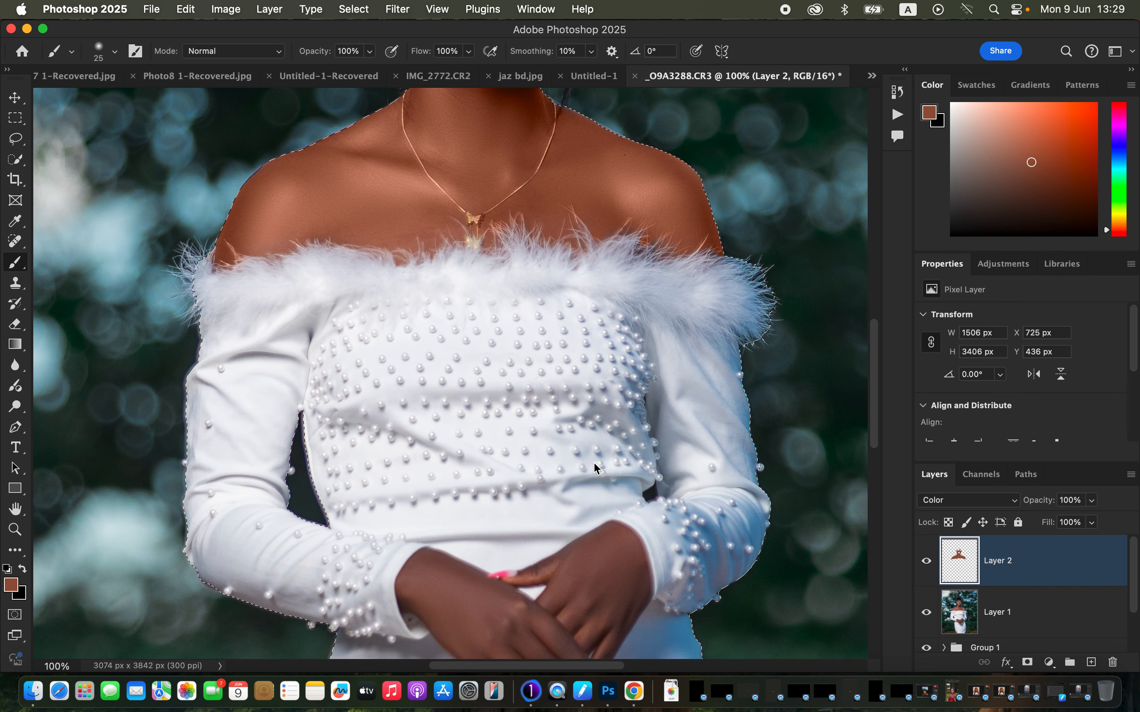
key(bracketright)
key(bracketright)
mouse_move(580, 473)
mouse_down()
mouse_move(543, 501)
mouse_move(552, 475)
mouse_move(478, 519)
mouse_move(437, 501)
mouse_move(465, 524)
mouse_move(504, 592)
mouse_move(521, 574)
mouse_move(539, 581)
mouse_move(517, 545)
mouse_move(546, 555)
mouse_move(508, 504)
mouse_move(582, 553)
mouse_move(542, 509)
mouse_move(561, 519)
mouse_move(587, 484)
mouse_move(606, 488)
mouse_move(592, 516)
mouse_move(592, 526)
mouse_move(613, 501)
mouse_move(606, 525)
mouse_move(635, 471)
mouse_move(629, 423)
mouse_move(582, 490)
mouse_move(562, 481)
mouse_move(578, 442)
mouse_move(516, 462)
mouse_move(610, 422)
mouse_move(606, 461)
mouse_move(616, 455)
mouse_move(563, 503)
mouse_move(521, 502)
mouse_move(455, 463)
mouse_move(402, 467)
mouse_move(435, 471)
mouse_move(478, 520)
mouse_move(491, 486)
mouse_move(478, 468)
mouse_move(444, 451)
mouse_move(427, 465)
mouse_move(478, 526)
mouse_move(481, 549)
mouse_move(558, 603)
mouse_move(574, 581)
mouse_move(552, 550)
mouse_move(602, 529)
mouse_move(625, 499)
mouse_move(618, 465)
mouse_move(564, 456)
mouse_move(579, 477)
mouse_move(587, 448)
mouse_move(617, 450)
mouse_move(515, 562)
mouse_move(504, 590)
mouse_move(511, 557)
mouse_move(438, 466)
mouse_move(493, 473)
mouse_move(463, 455)
mouse_move(514, 476)
mouse_move(440, 453)
mouse_move(407, 465)
mouse_move(407, 488)
mouse_move(490, 552)
mouse_move(473, 505)
mouse_up()
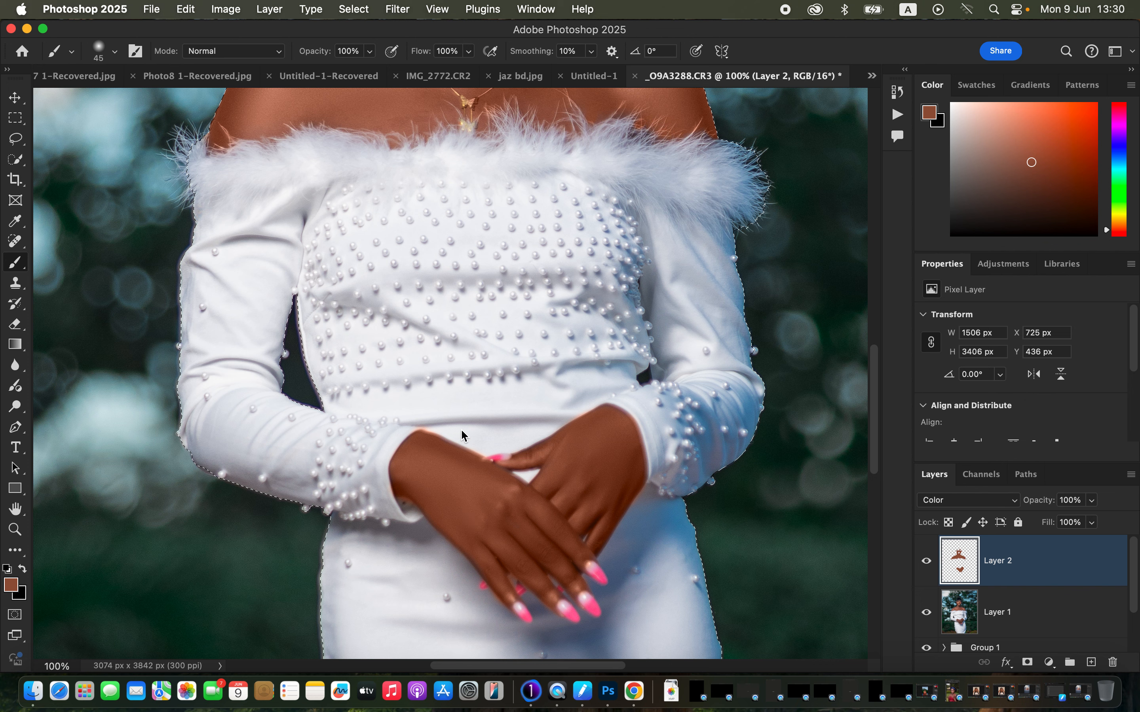
- Erase the color spill on the dress around the wrists with a 35 px soft eraser and check the other painted edges
key(super+minus)
key(super+minus)
key(super+minus)
key(super+minus)
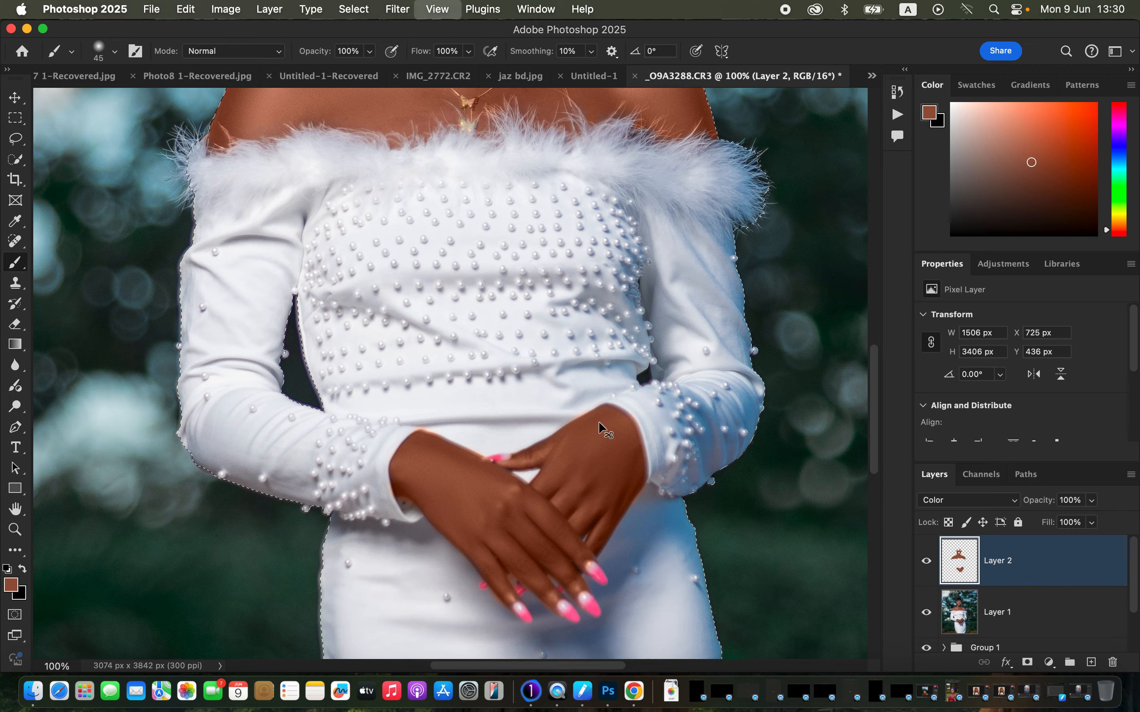
key(super+equal)
key(super+equal)
key(super+equal)
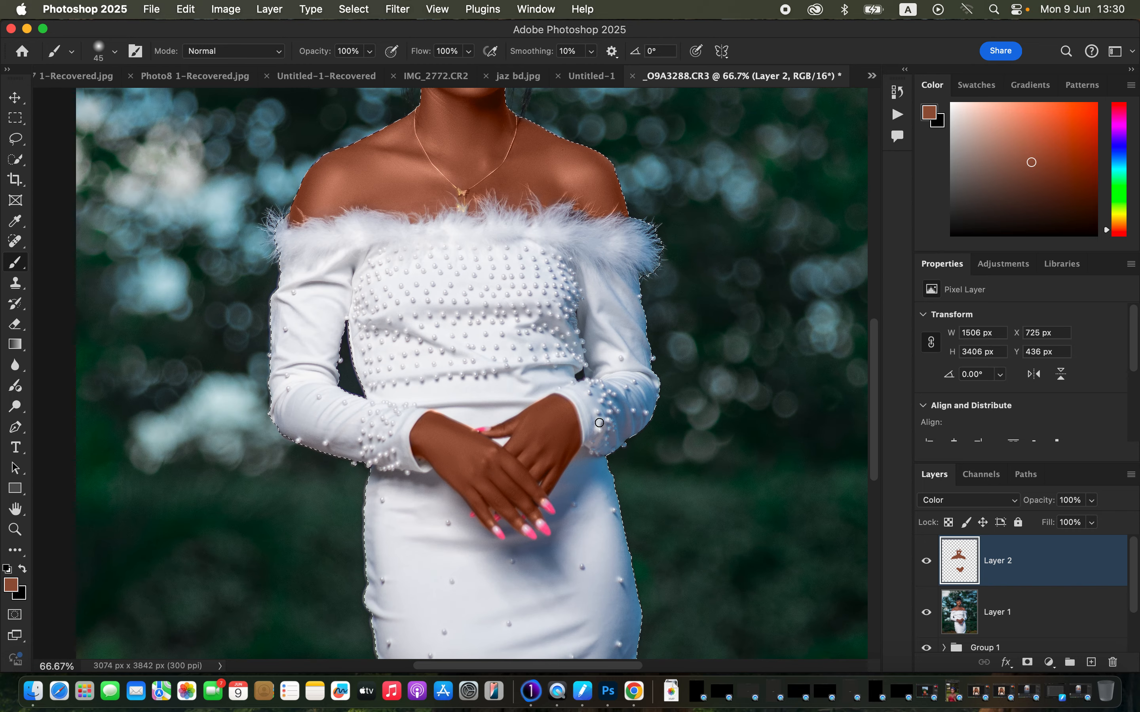
click(16, 325)
key(super+equal)
key(super+equal)
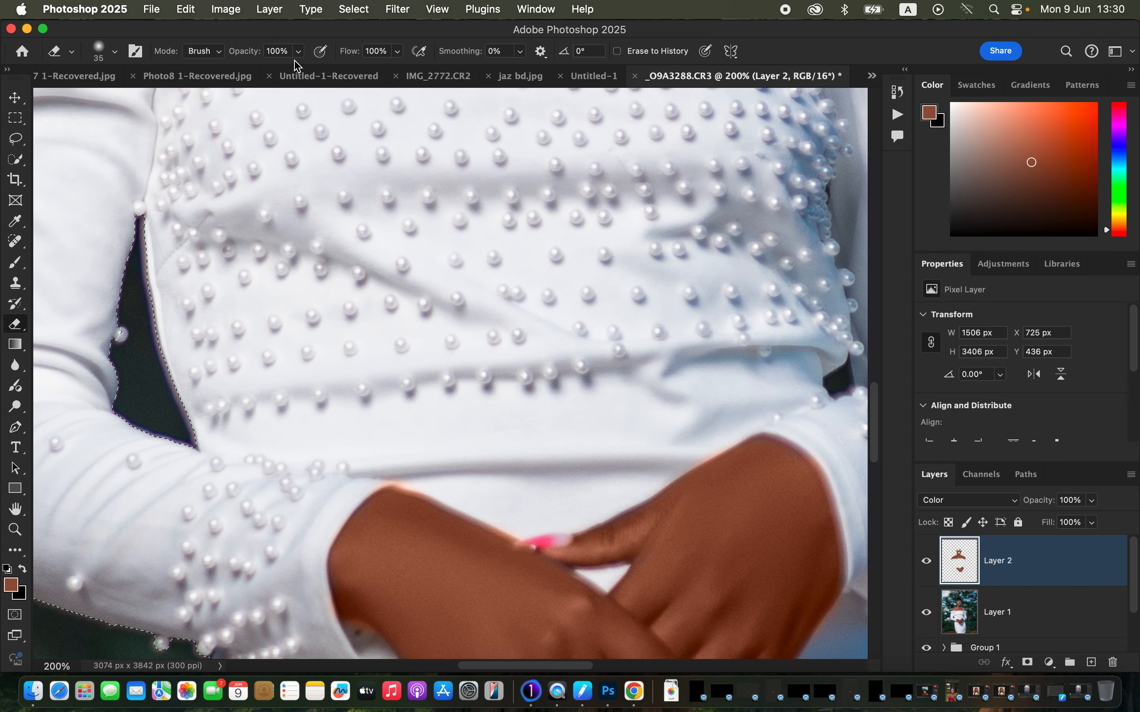
drag(389, 473, 421, 487)
drag(353, 633, 365, 627)
scroll(674, 321, up, 15)
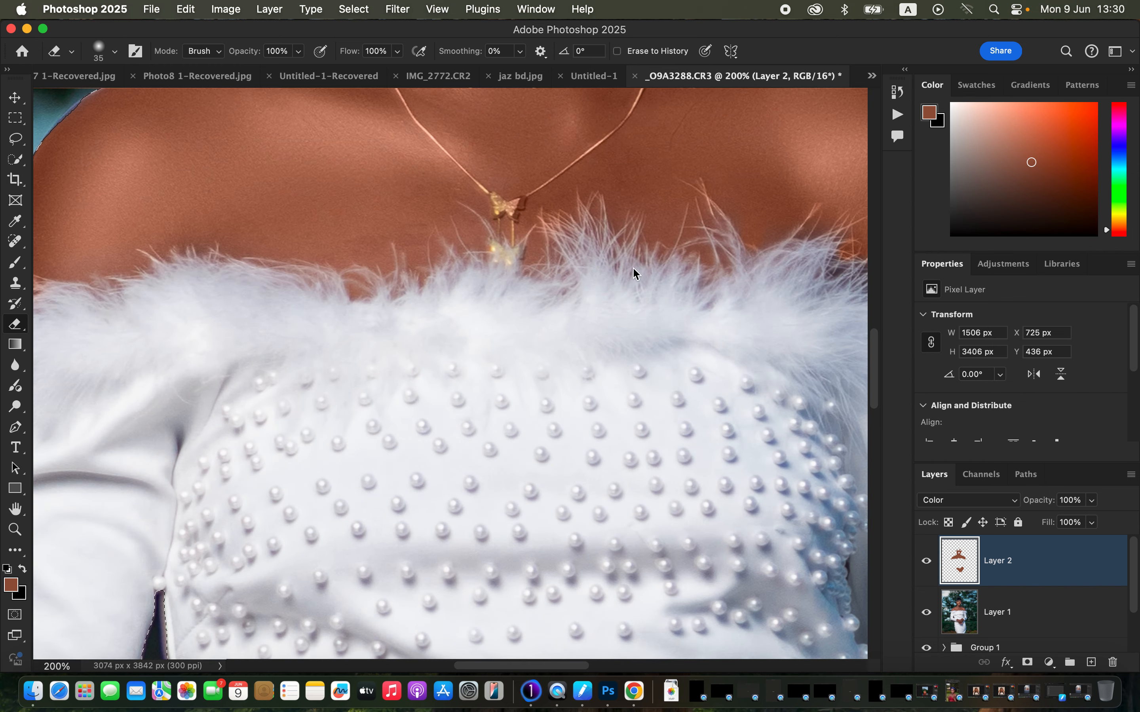
scroll(641, 381, up, 10)
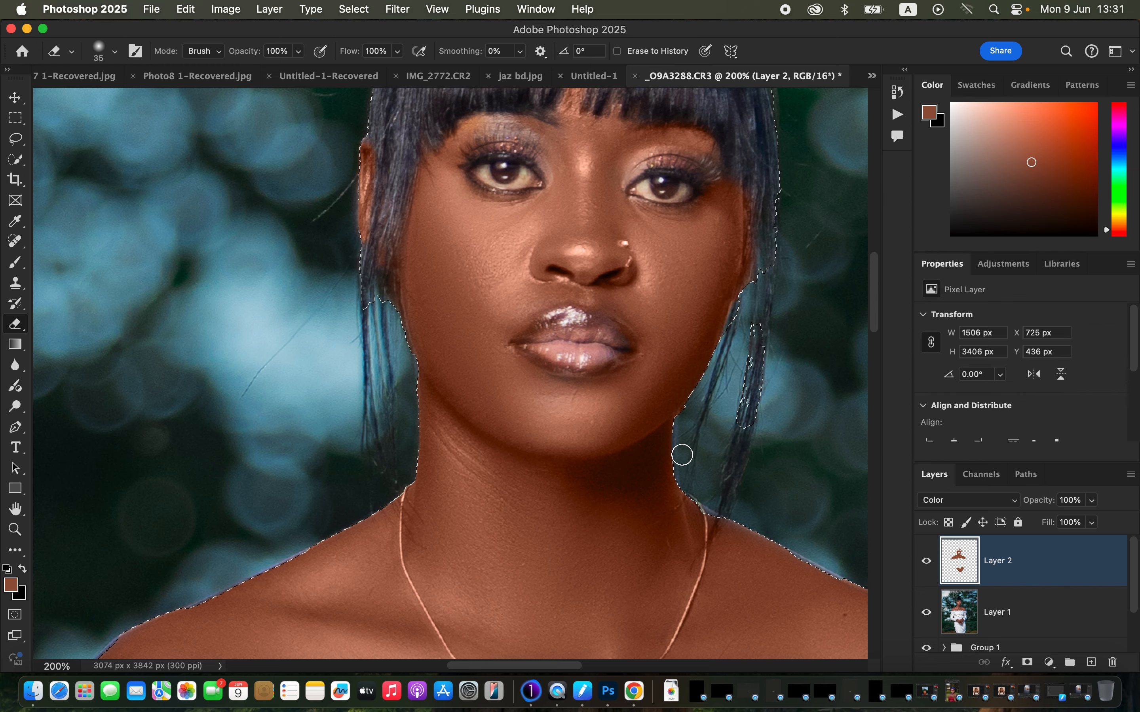
- Deselect the subject and reduce the opacity of Layer 2 to 80%
key(super+minus)
key(super+minus)
key(super+minus)
key(super+minus)
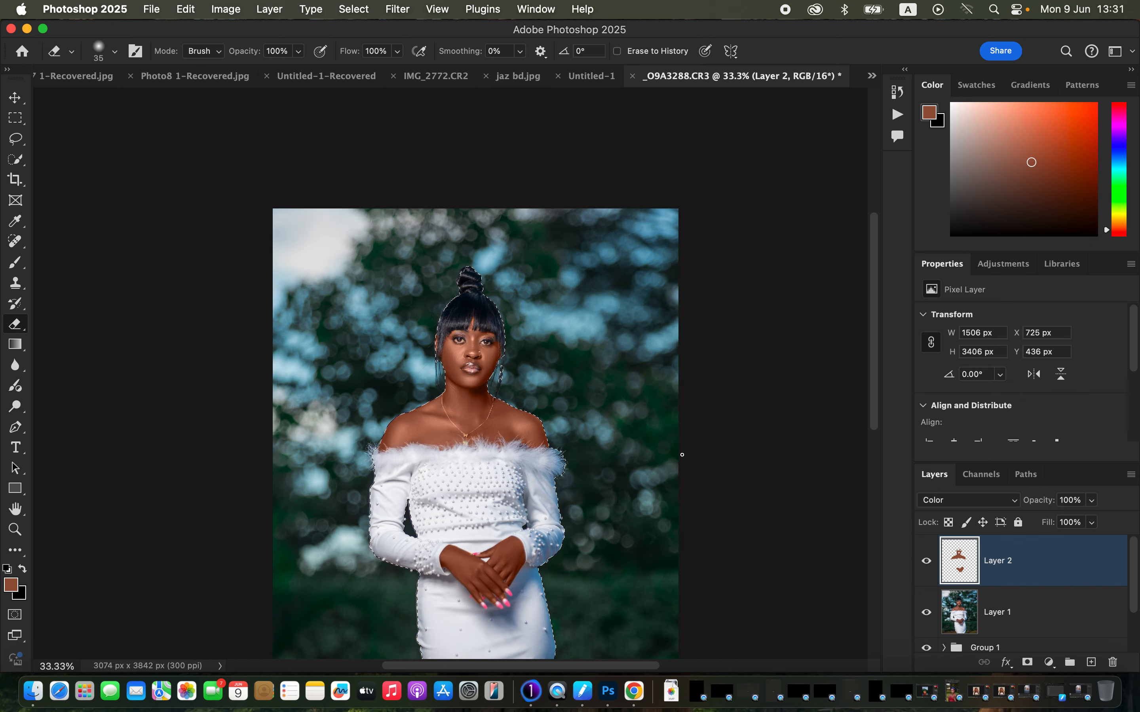
key(super+s)
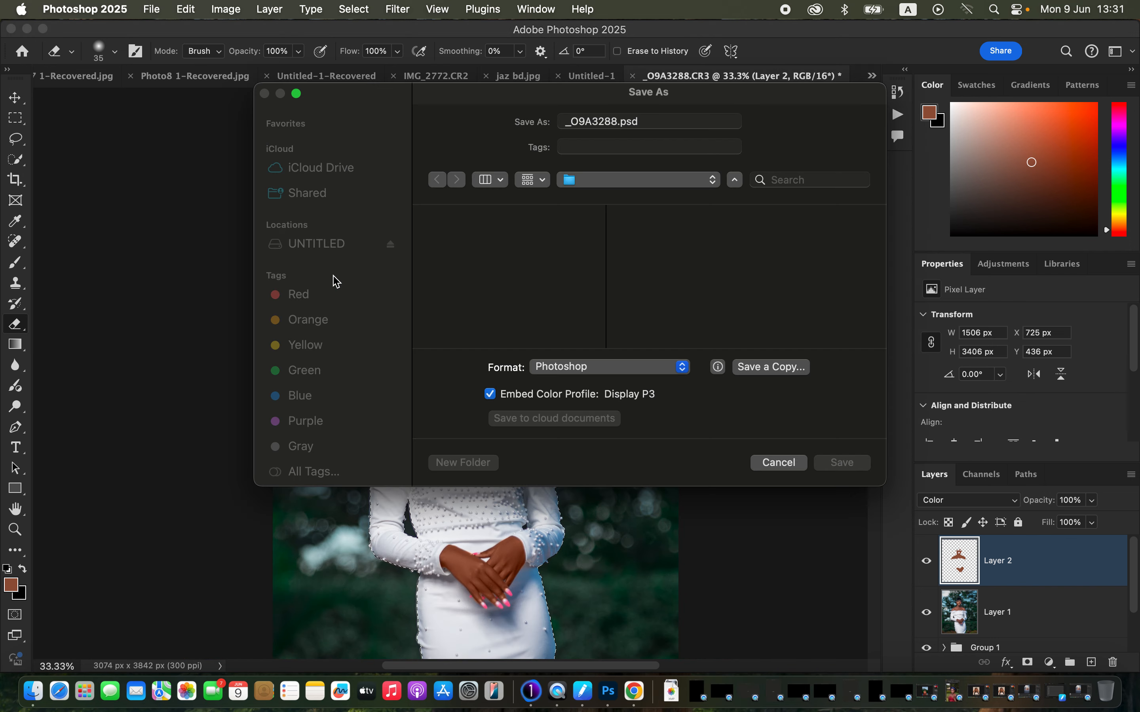
click(779, 462)
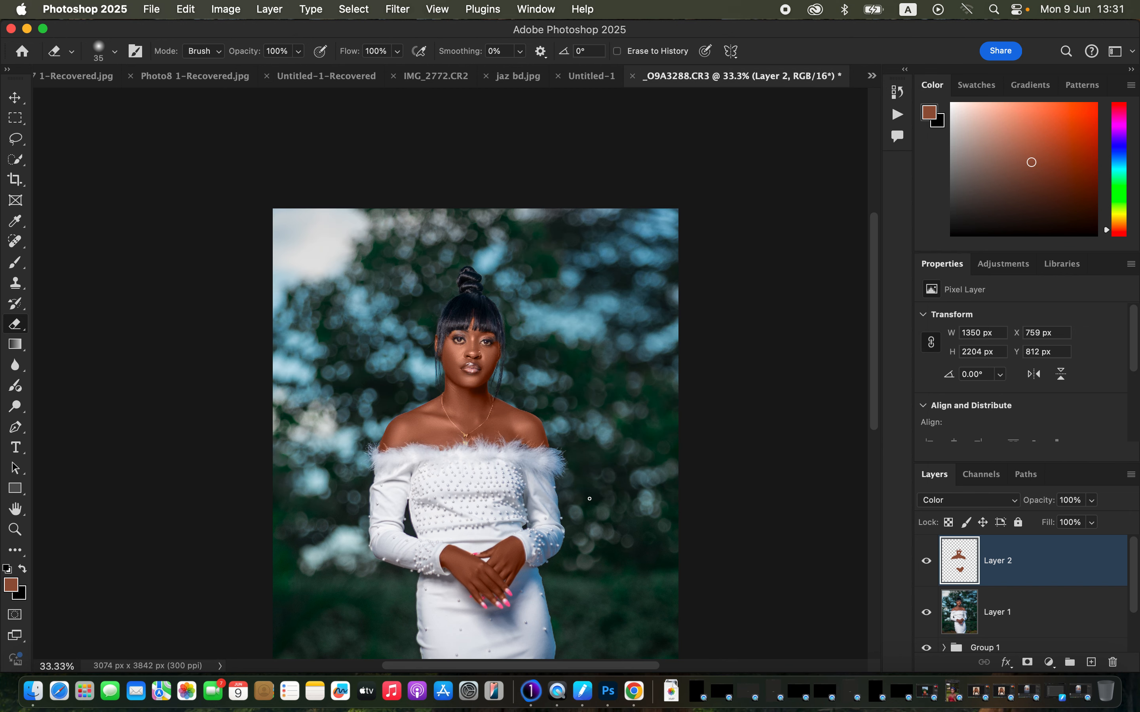
key(super+minus)
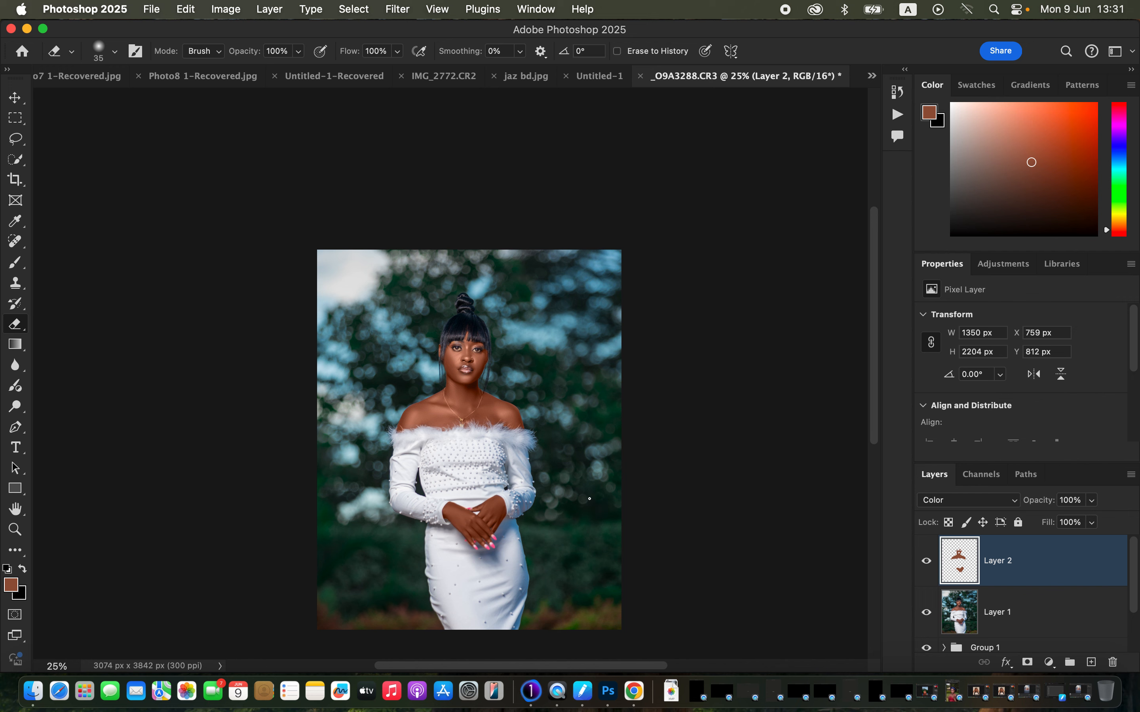
drag(1092, 500, 1080, 523)
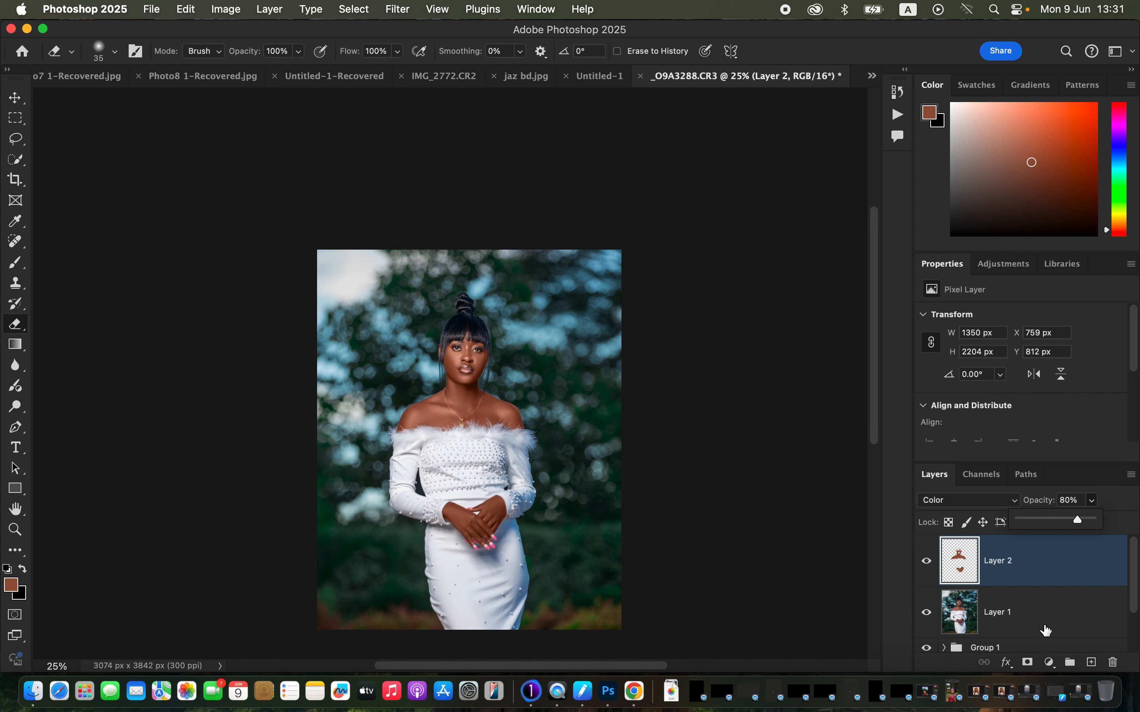
- Add a Hue/Saturation adjustment layer and set the Lightness of the Reds to -7
click(1049, 662)
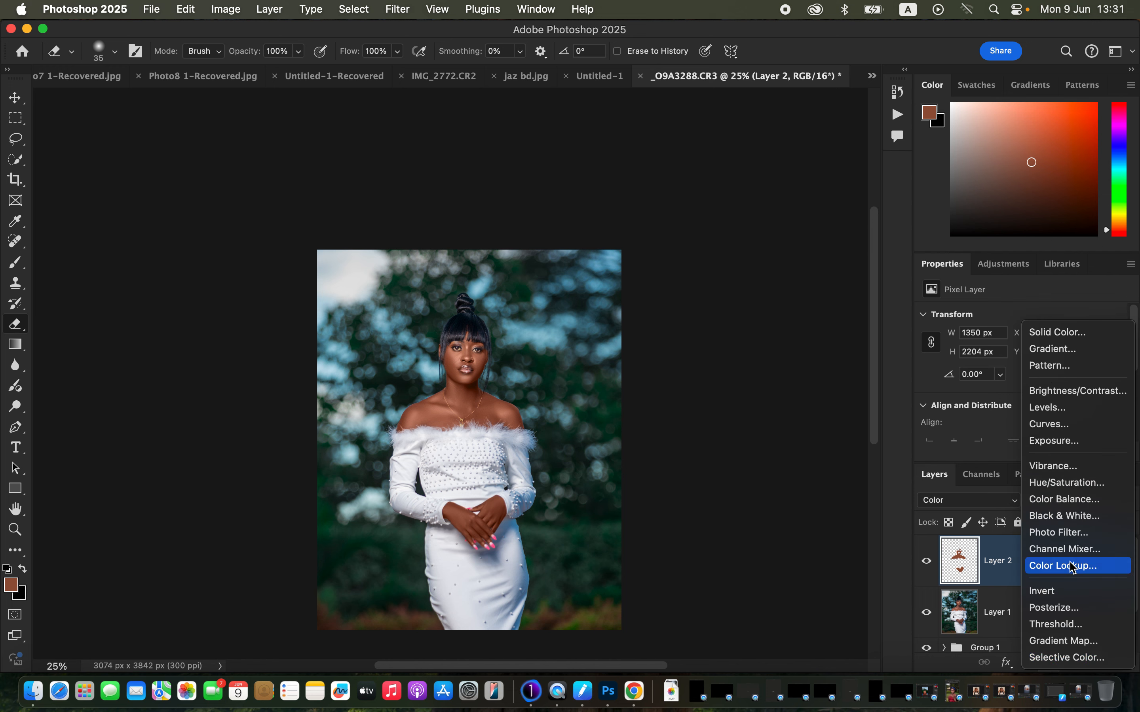
click(1065, 482)
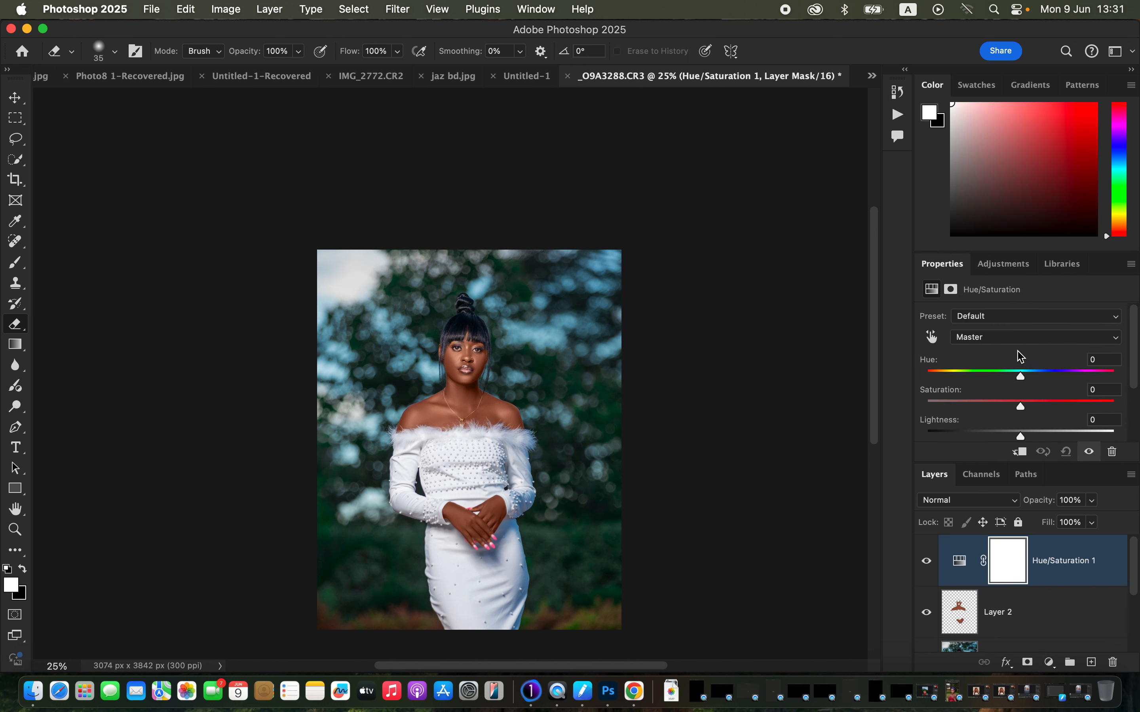
click(1017, 337)
click(1017, 358)
drag(1016, 435, 1014, 435)
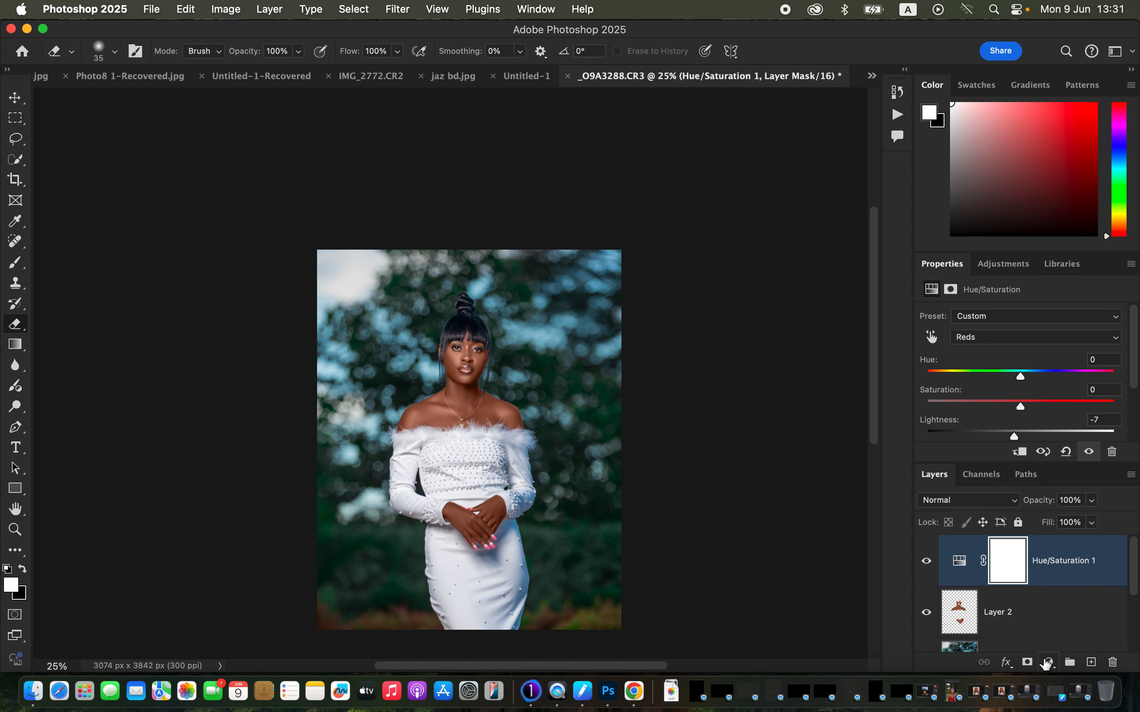
- Add a Black & White adjustment layer, set its blending mode to Multiply and lower its opacity to about 5%
click(1049, 662)
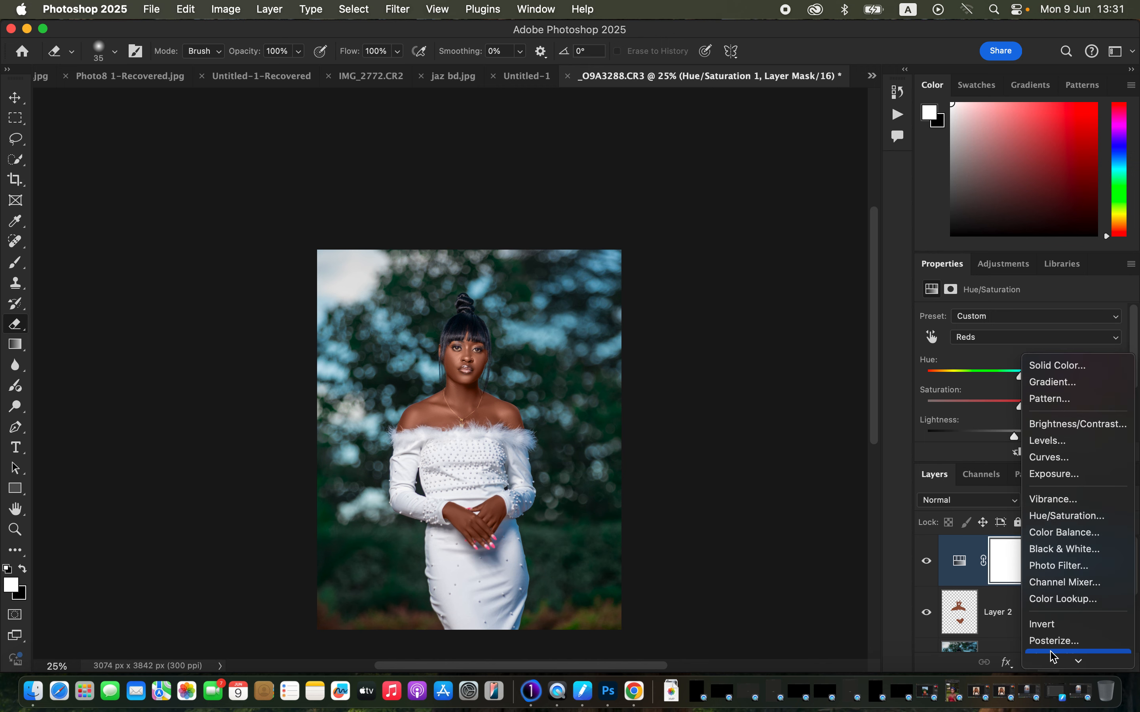
click(1065, 549)
click(989, 503)
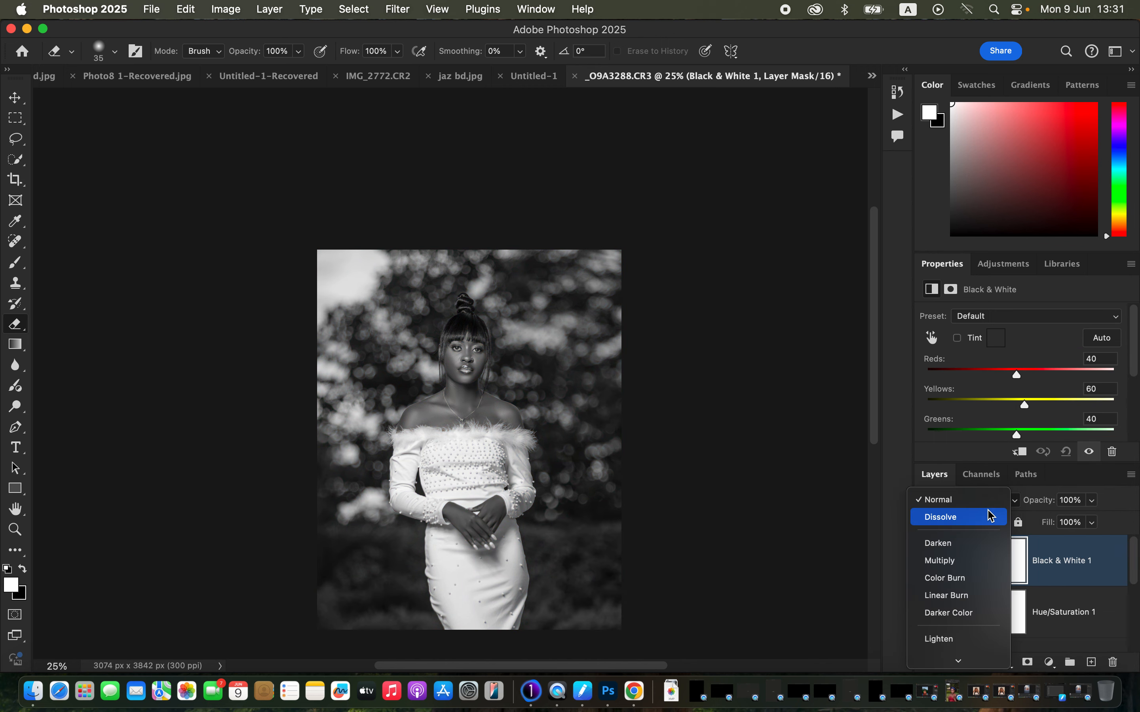
click(979, 557)
drag(1091, 501, 1026, 528)
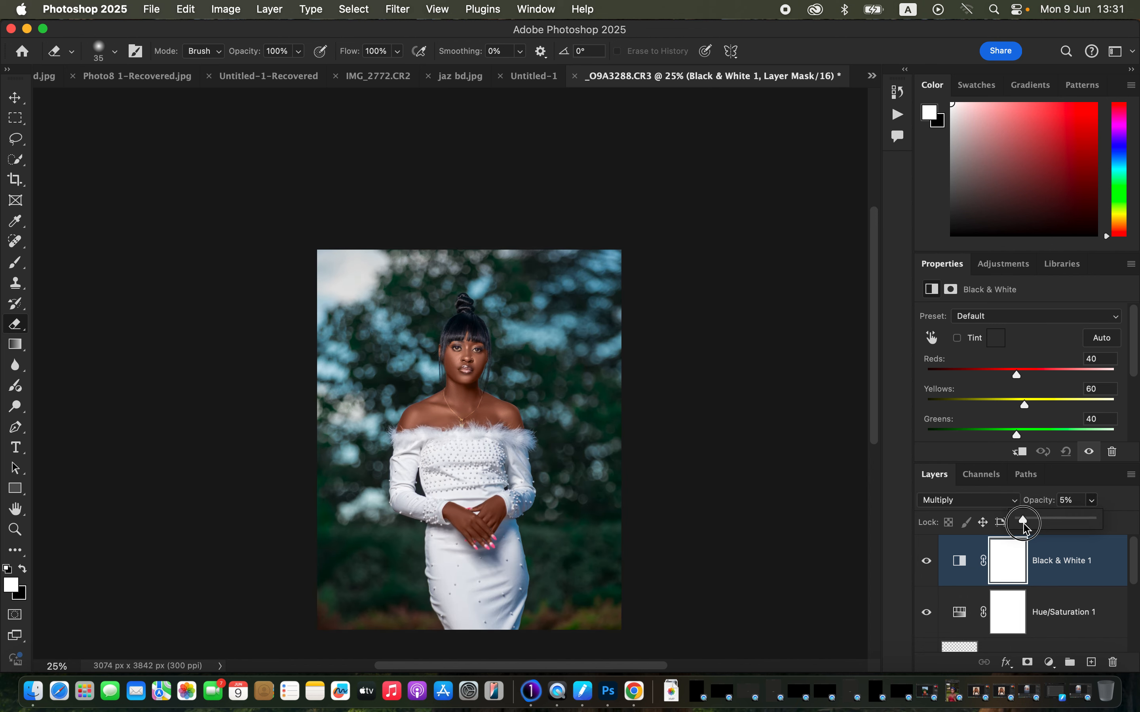
drag(1026, 529, 1028, 528)
- Add a Selective Color adjustment layer with Cyan at +8% in the Blacks and toggle its visibility to compare
click(1049, 662)
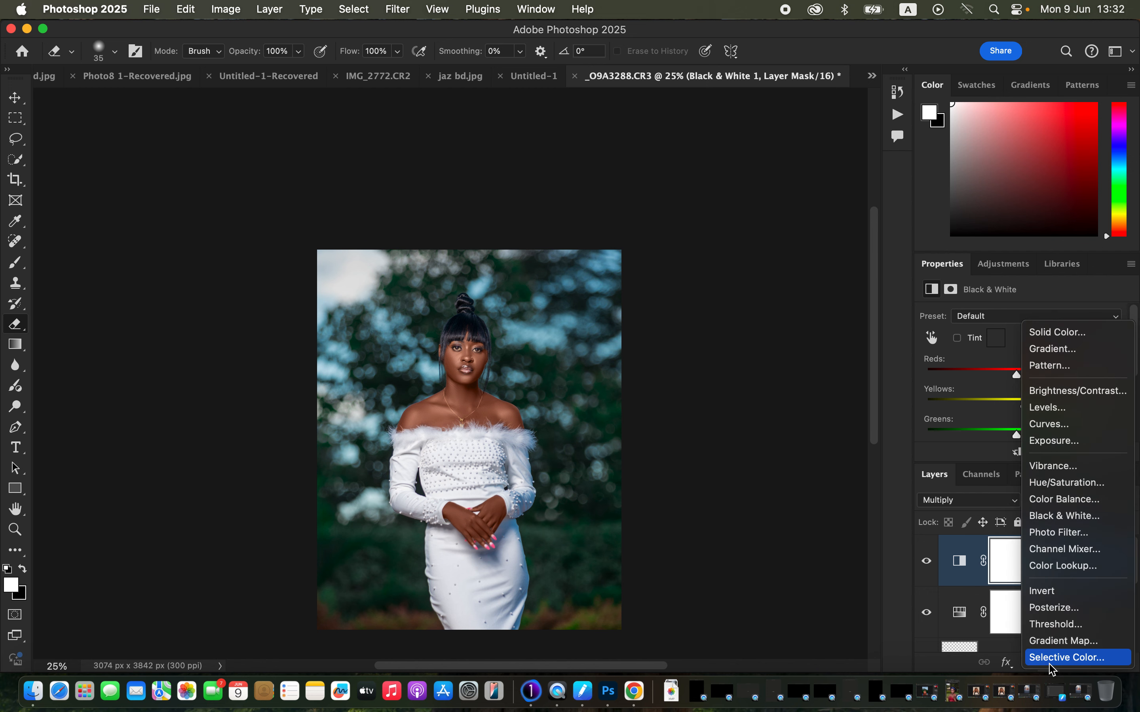
click(1056, 660)
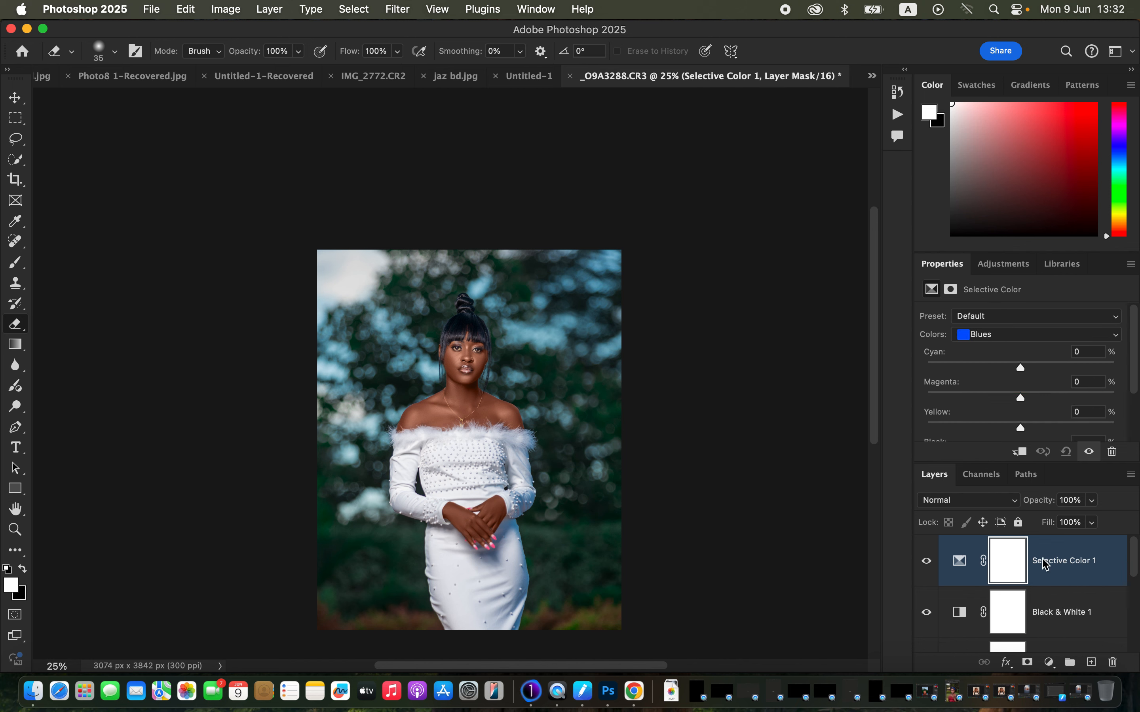
click(1012, 342)
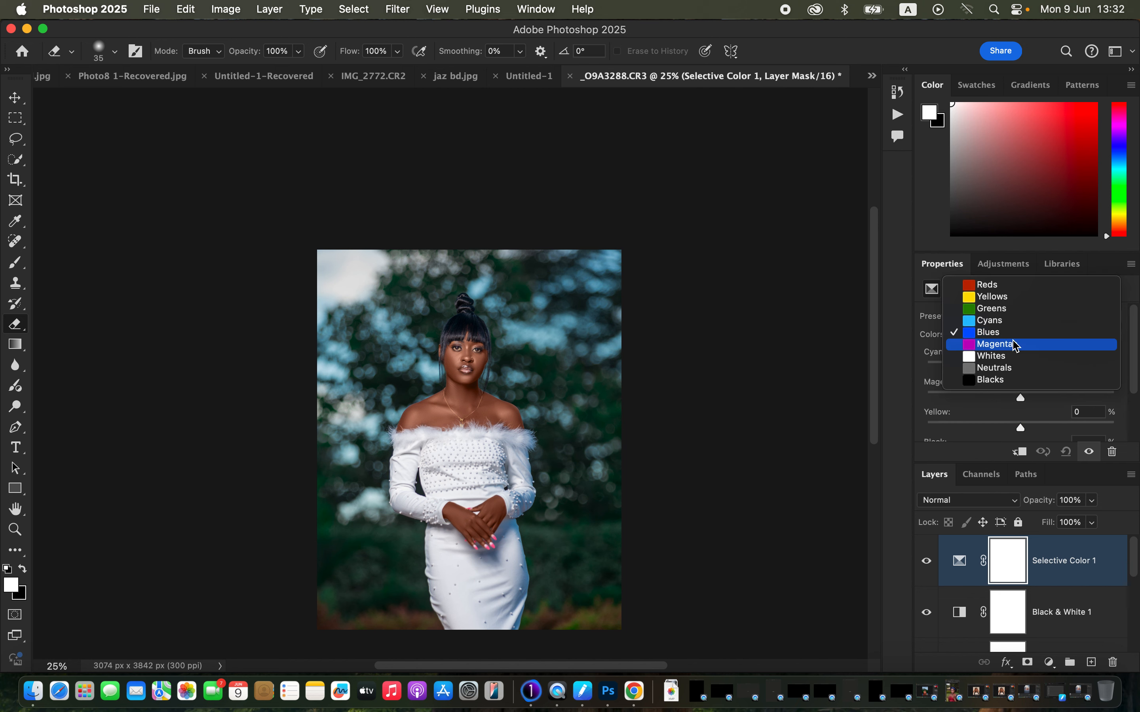
click(1013, 378)
drag(1029, 371, 1034, 368)
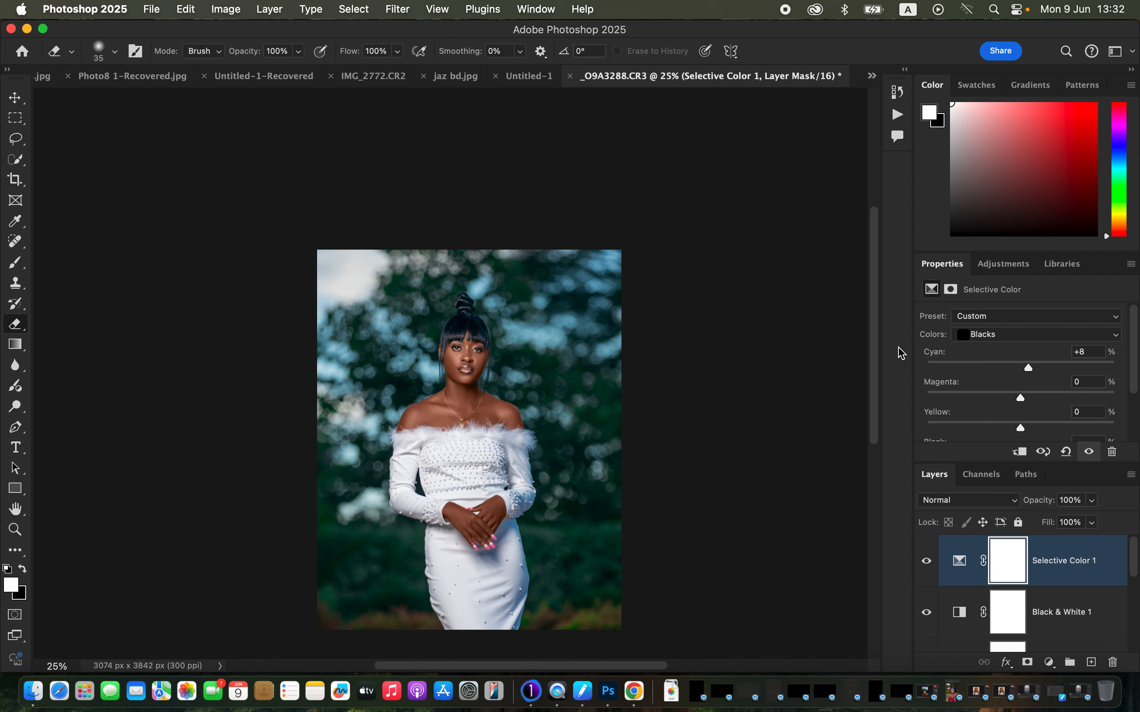
click(926, 562)
click(926, 564)
- Reduce the Yellow in the Whites of the Selective Color adjustment layer to clean up the white dress
click(1010, 336)
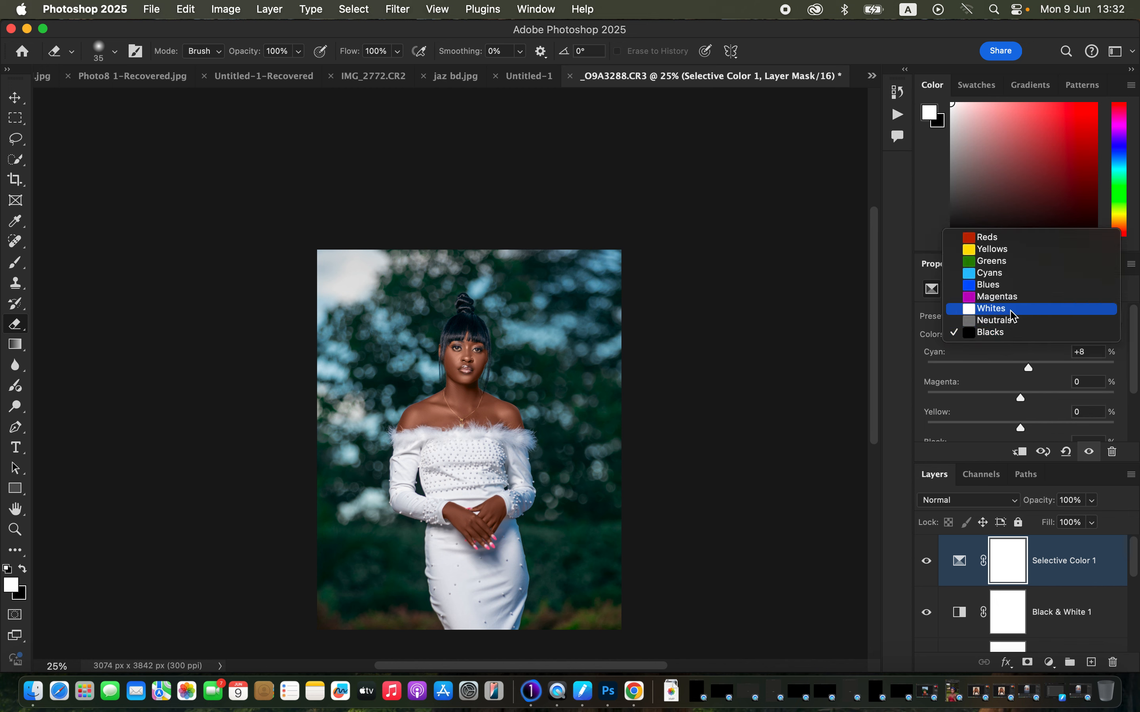
click(1014, 314)
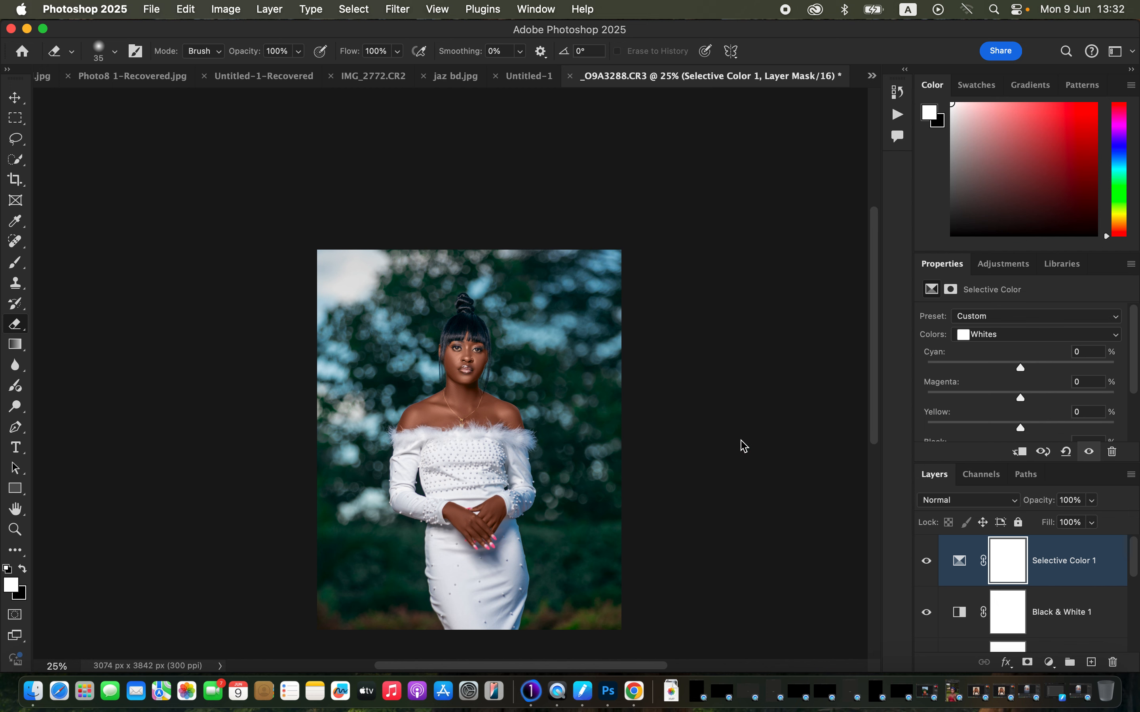
drag(1021, 430, 971, 435)
- Add a Hue/Saturation adjustment layer with Saturation at -79 and invert its mask to black
click(1050, 663)
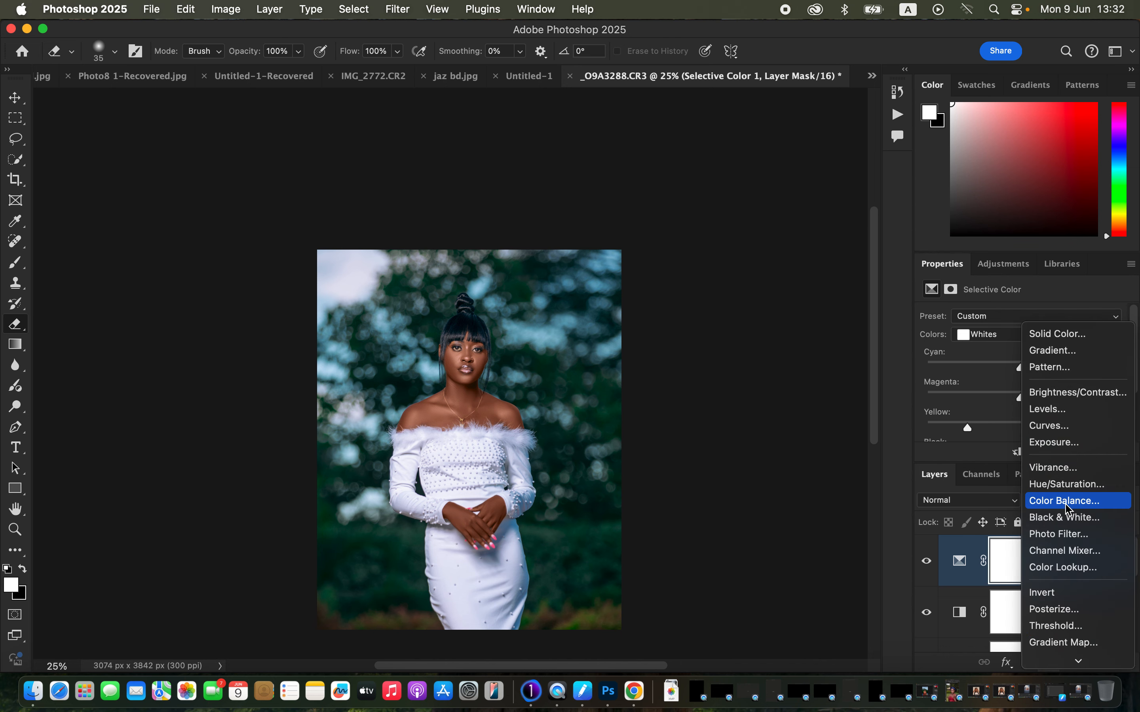
click(1067, 484)
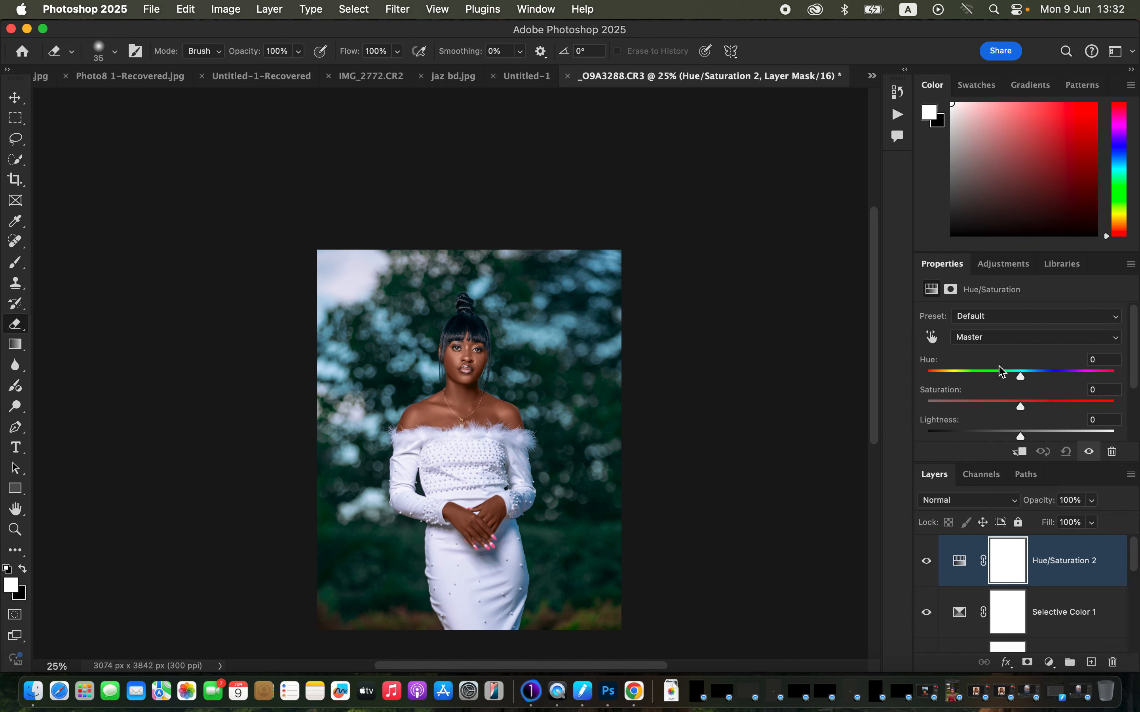
drag(1000, 408, 945, 411)
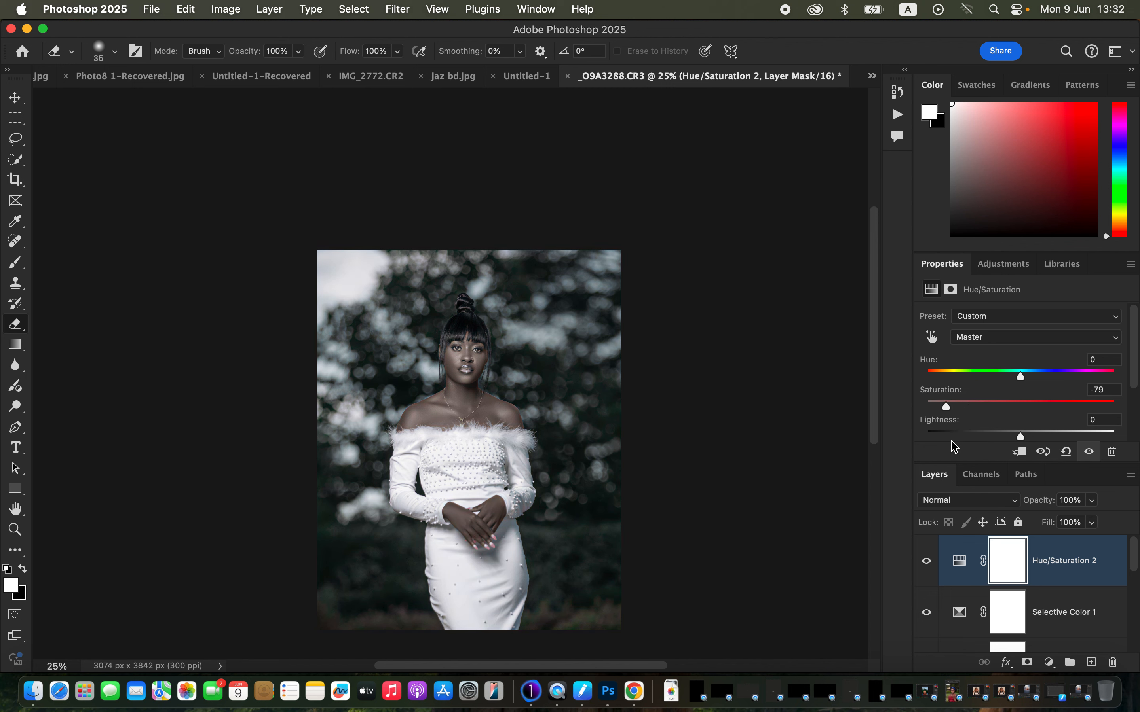
key(super+i)
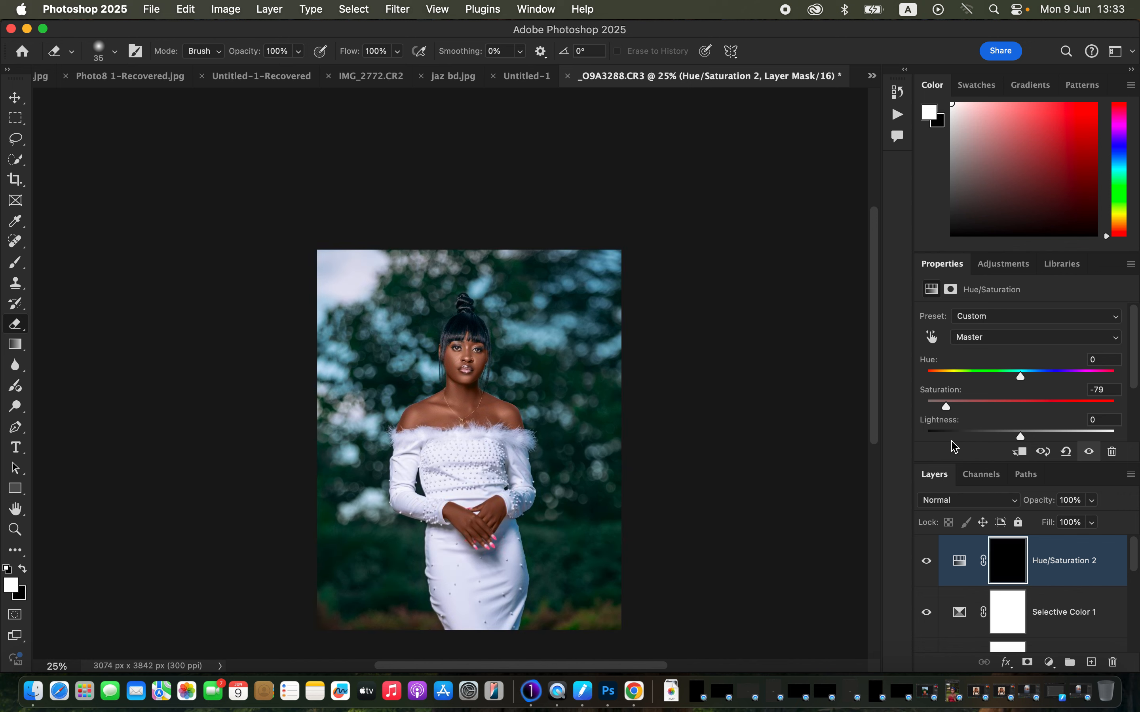
- Paint white over both eyes on the Hue/Saturation 2 mask with a size 20 Brush to desaturate them
click(16, 267)
click(65, 259)
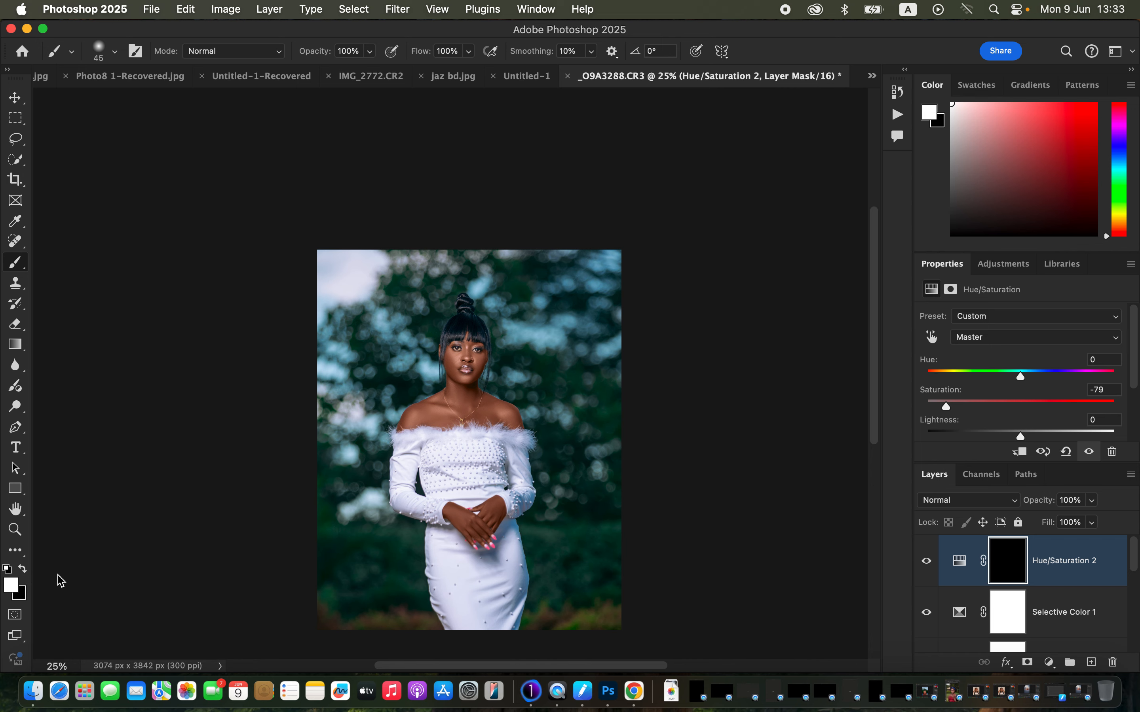
key(super+equal)
key(super+equal)
key(super+equal)
key(super+equal)
key(super+equal)
key(super+equal)
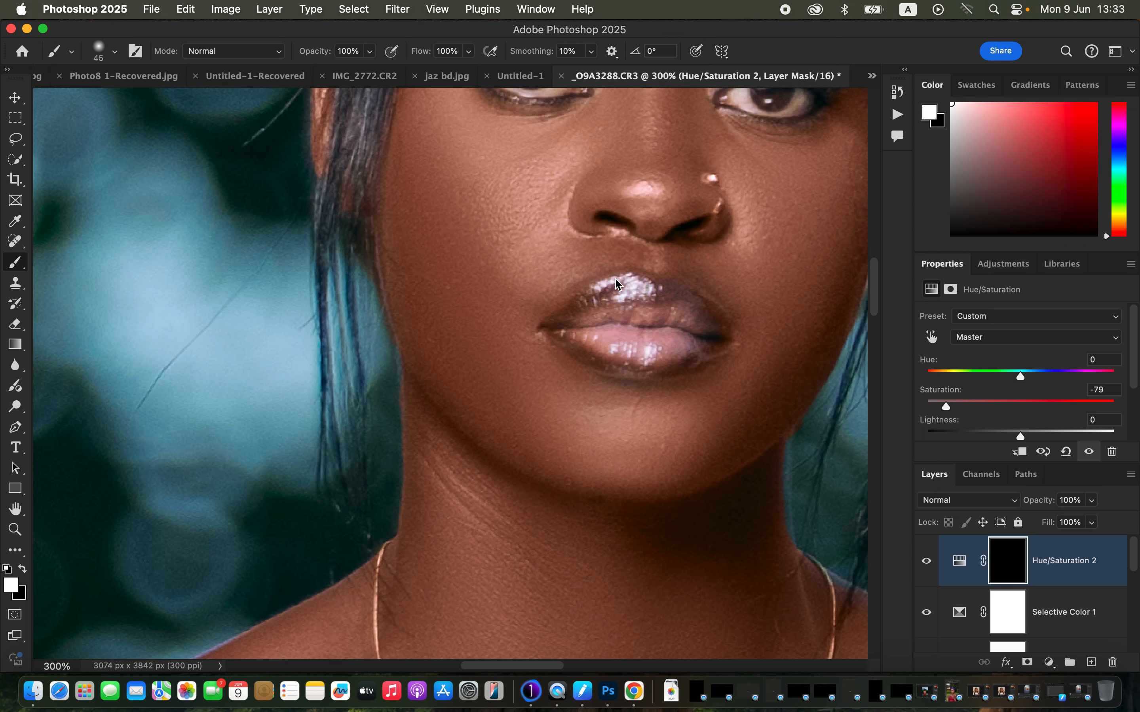
scroll(679, 270, up, 8)
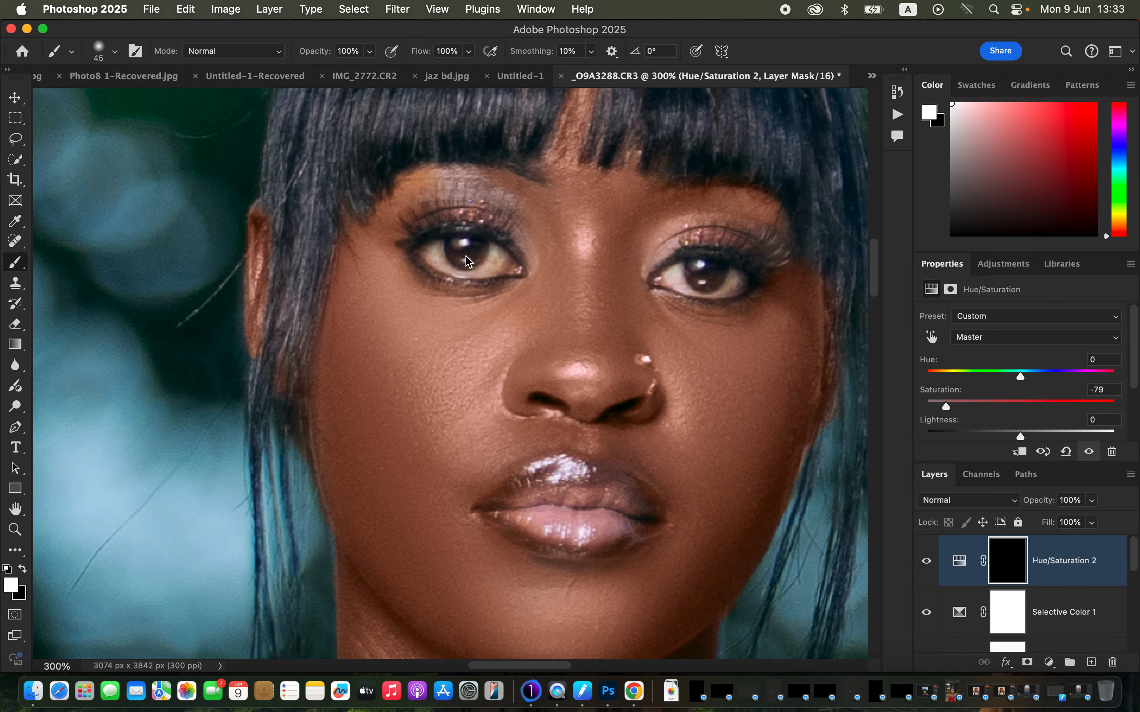
click(25, 571)
click(25, 572)
key(bracketleft)
key(bracketleft)
key(bracketleft)
key(bracketleft)
mouse_move(445, 255)
mouse_down()
mouse_move(436, 248)
mouse_move(463, 263)
mouse_move(501, 255)
mouse_move(473, 264)
mouse_move(453, 242)
mouse_up()
drag(685, 273, 731, 282)
click(24, 568)
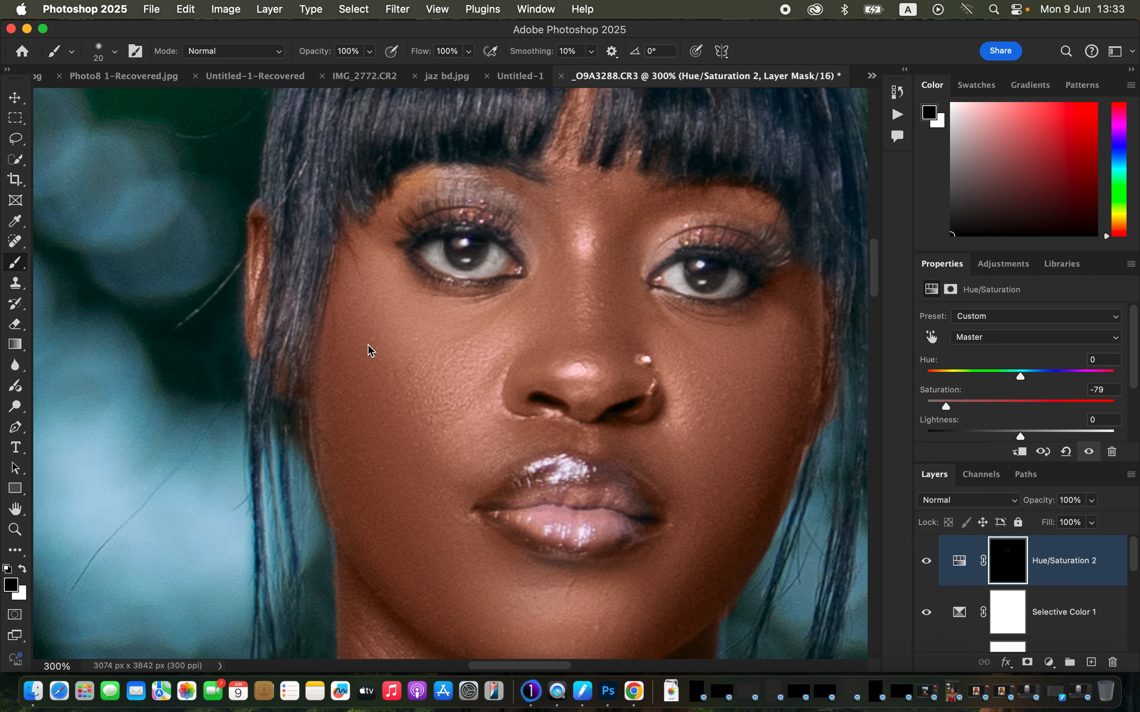
- Stamp all visible layers into a new merged layer above Hue/Saturation 2
key(super+minus)
key(super+minus)
key(super+minus)
key(super+minus)
key(super+minus)
key(super+minus)
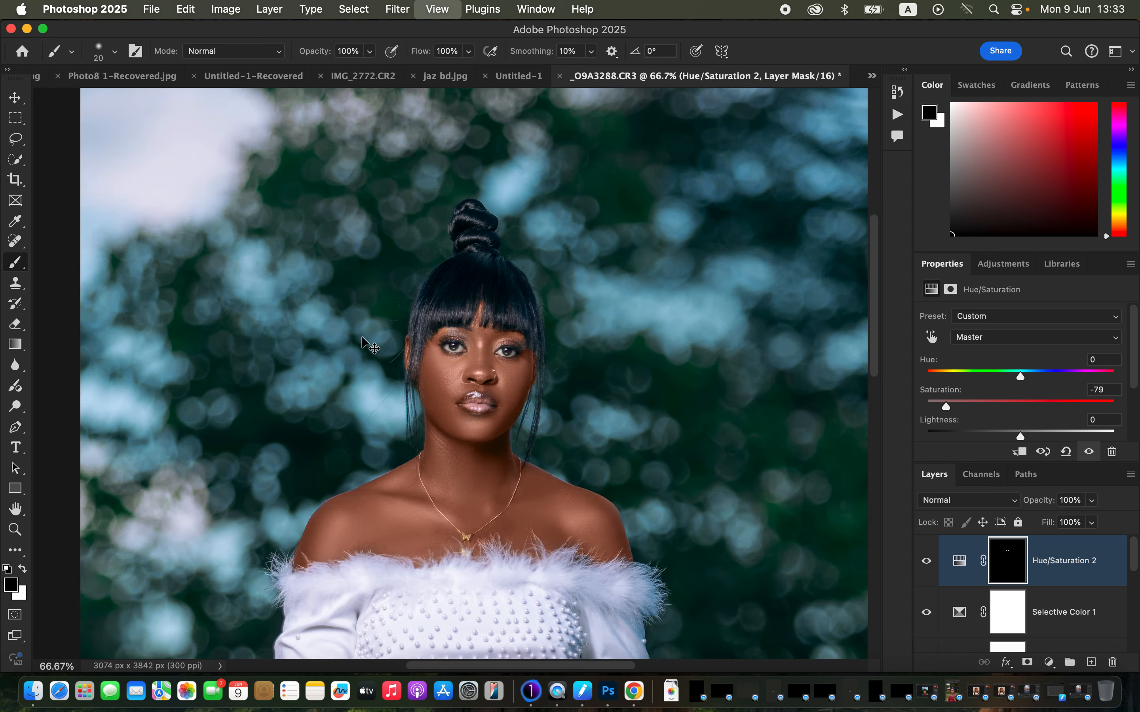
key(super+equal)
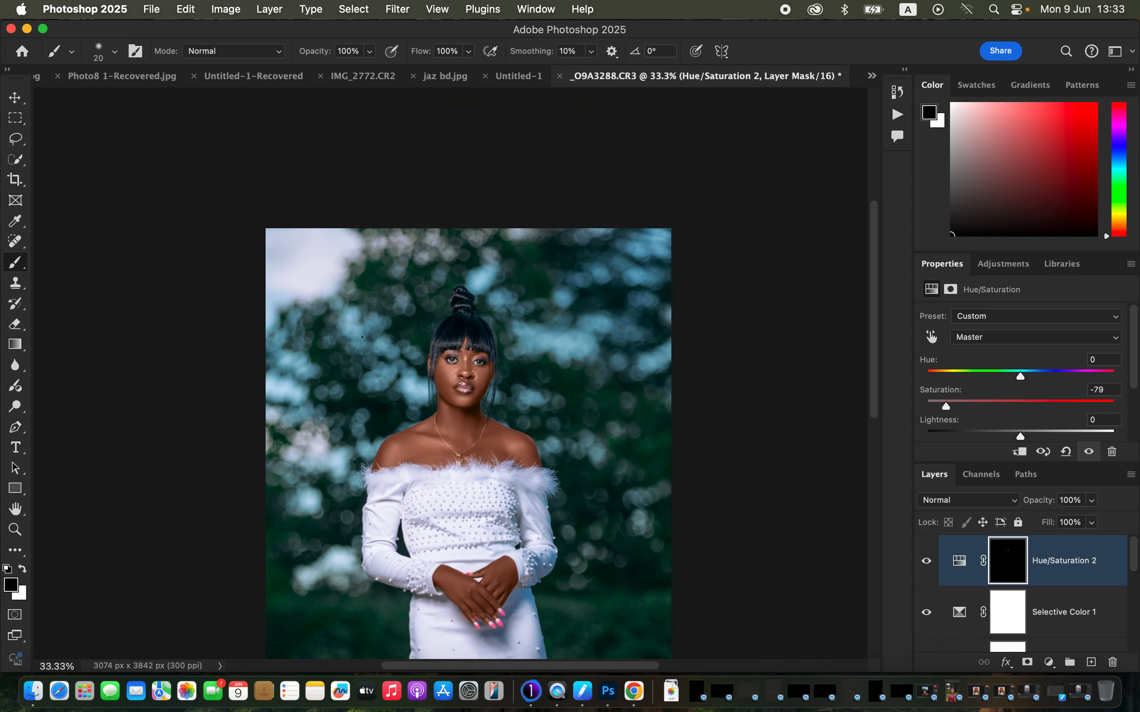
scroll(362, 338, down, 5)
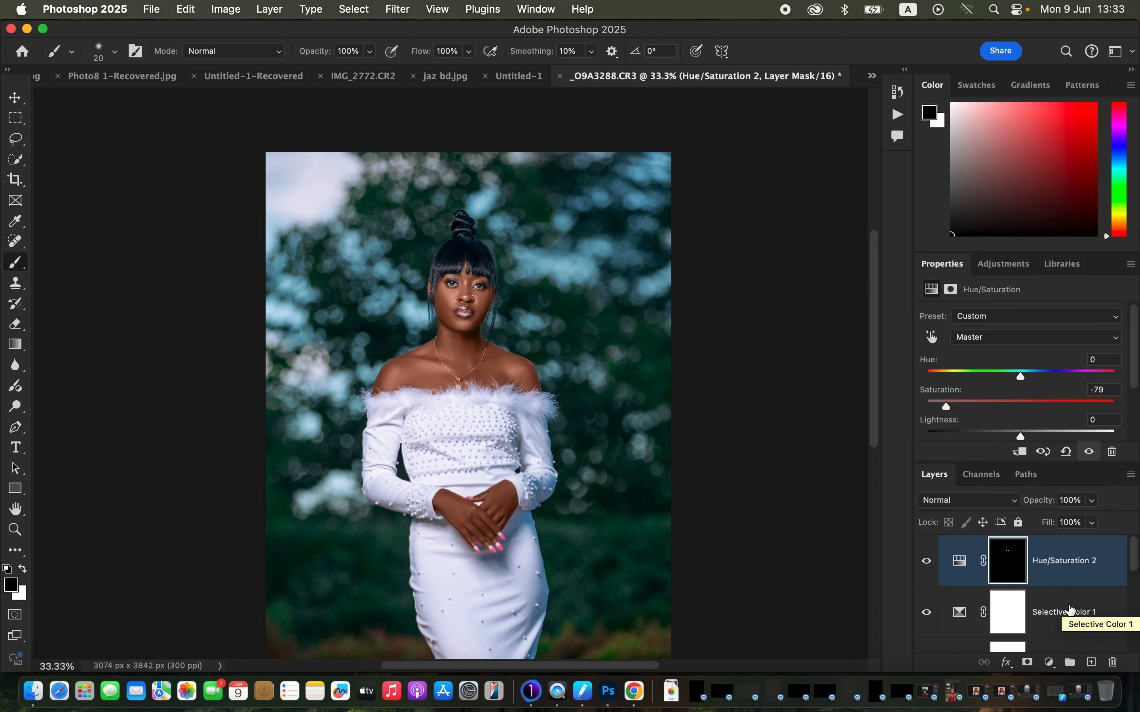
key(alt+shift+super+e)
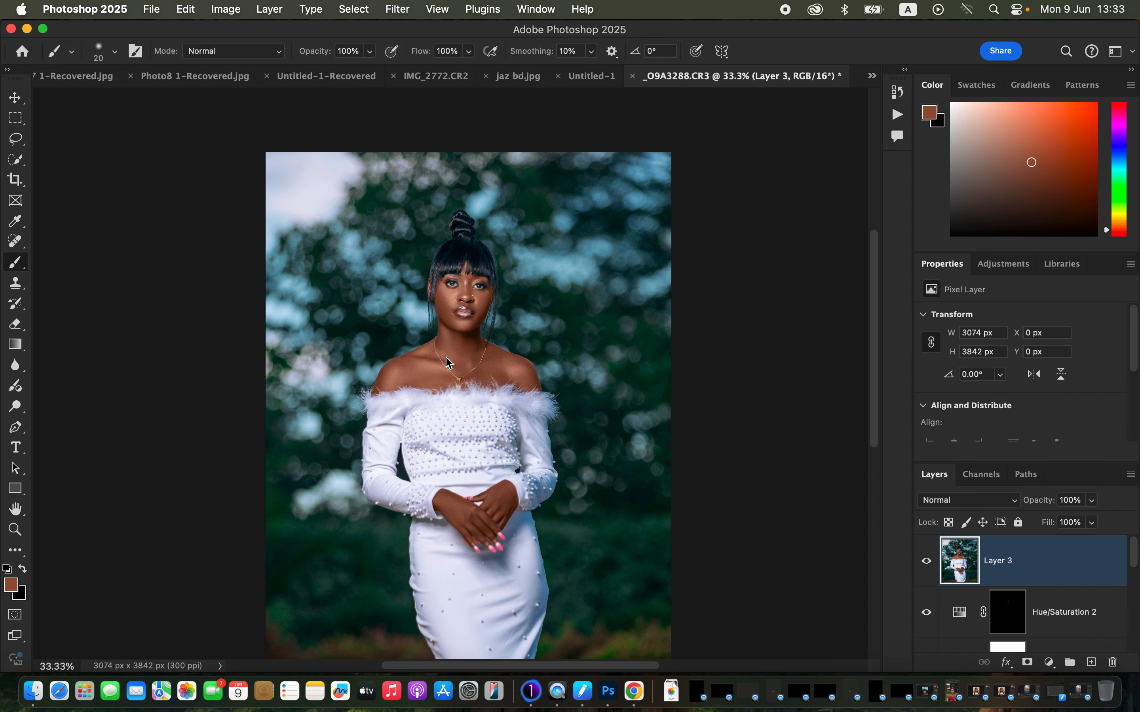
- Select both hands, including the fingers and nails, on Layer 3 with the Quick Selection tool
click(18, 160)
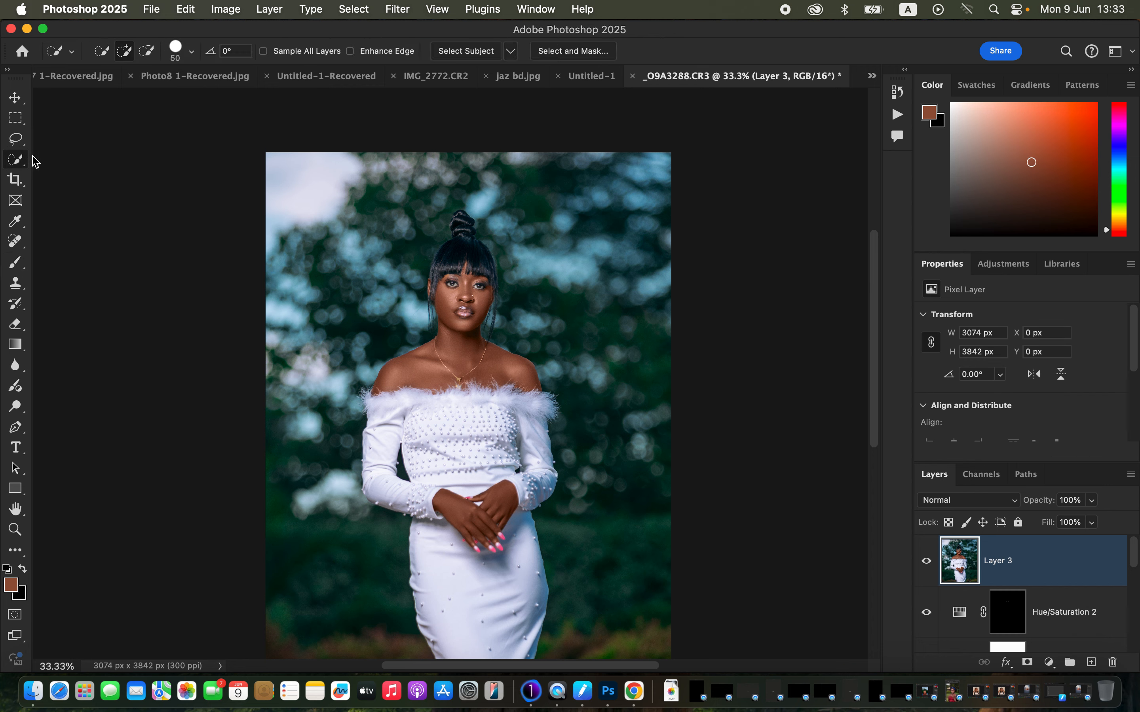
drag(454, 509, 490, 516)
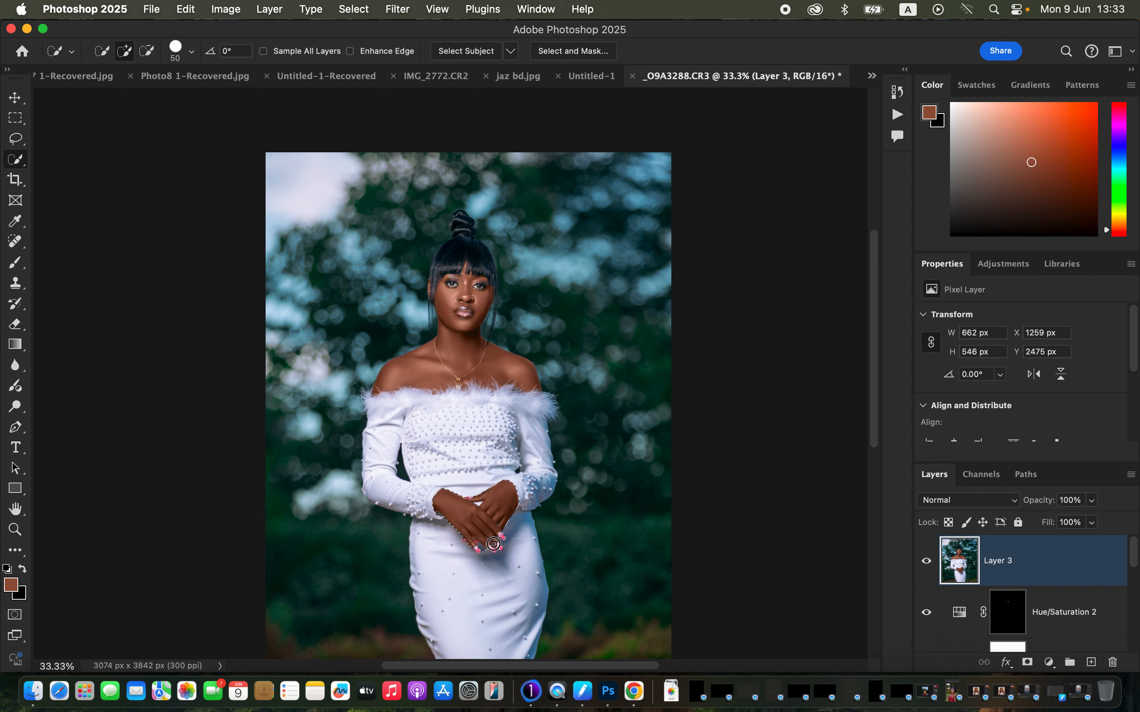
drag(490, 549, 502, 552)
key(super+equal)
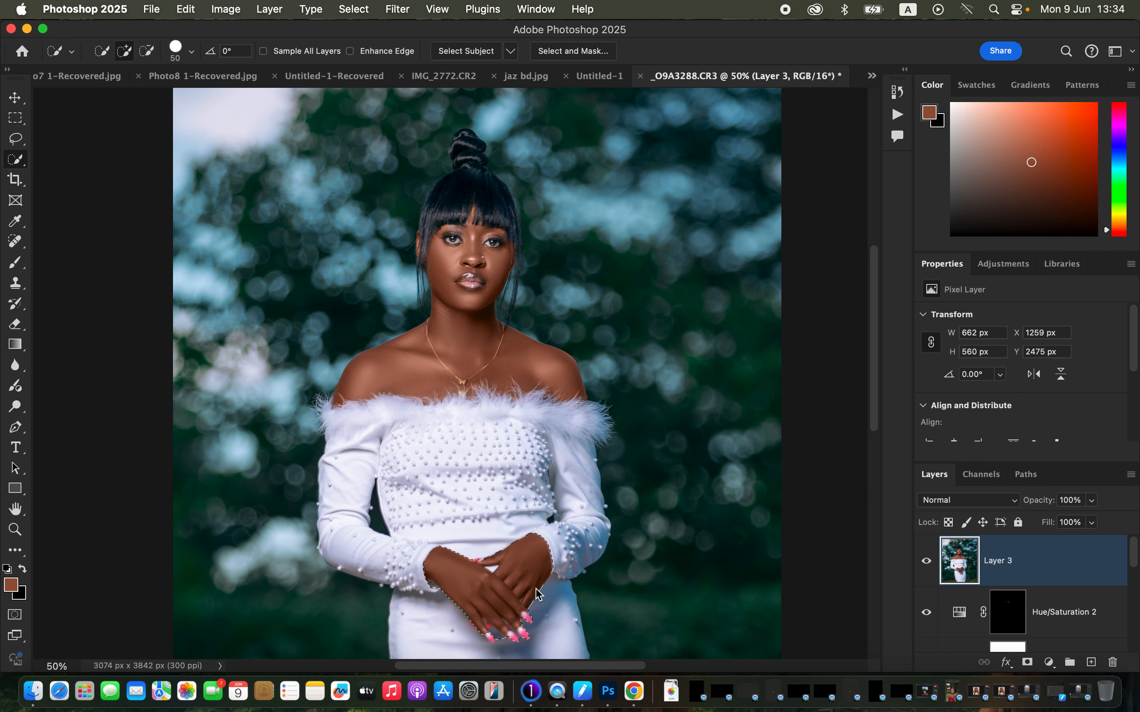
click(473, 621)
- Add a Brightness/Contrast adjustment layer masked to the hands with Brightness 24 and Contrast -8, toggling its visibility to compare
click(1049, 663)
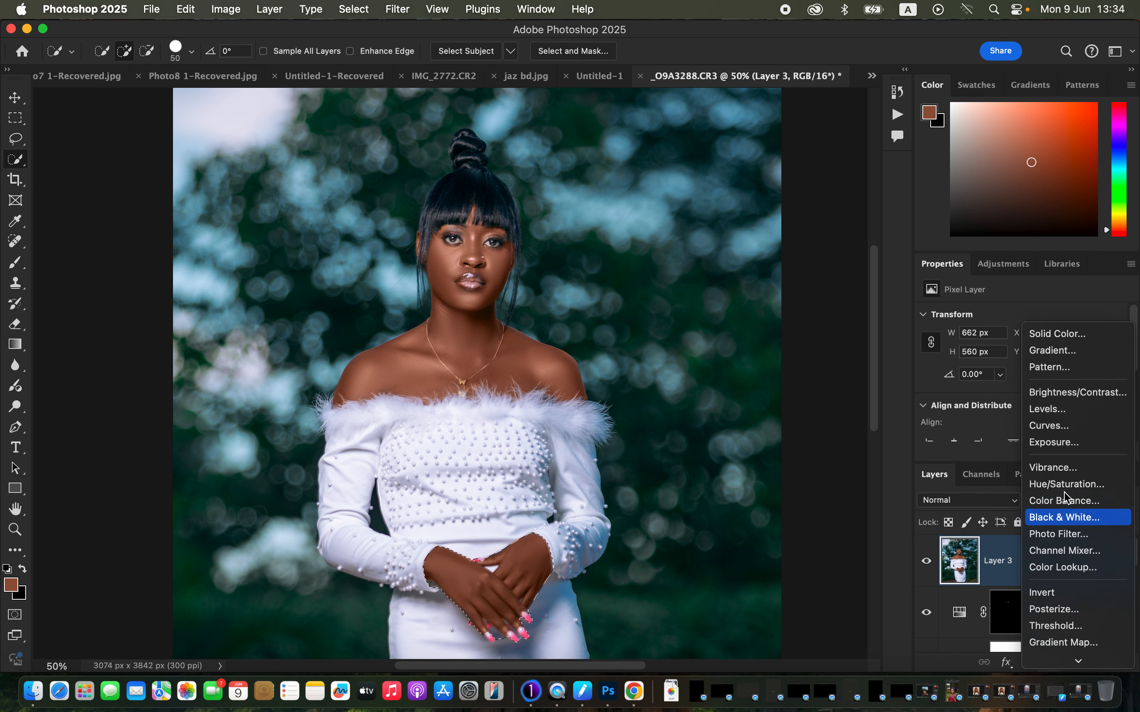
click(1073, 393)
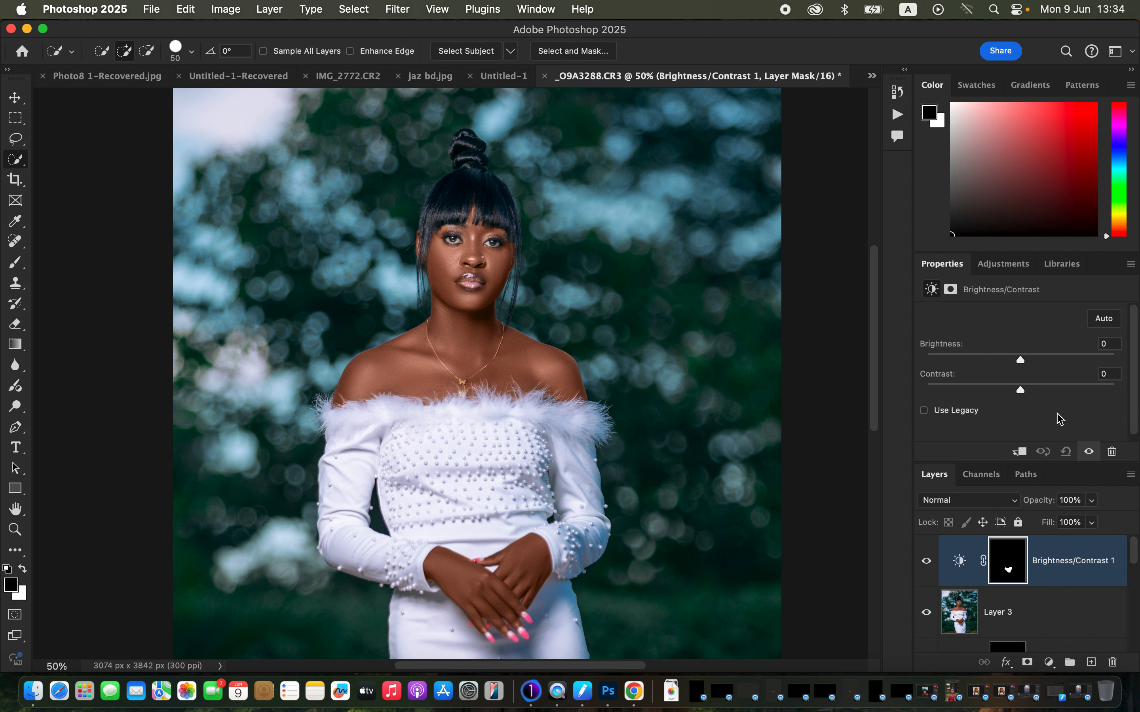
drag(1011, 390, 1038, 361)
click(926, 562)
click(926, 561)
key(super+minus)
key(super+minus)
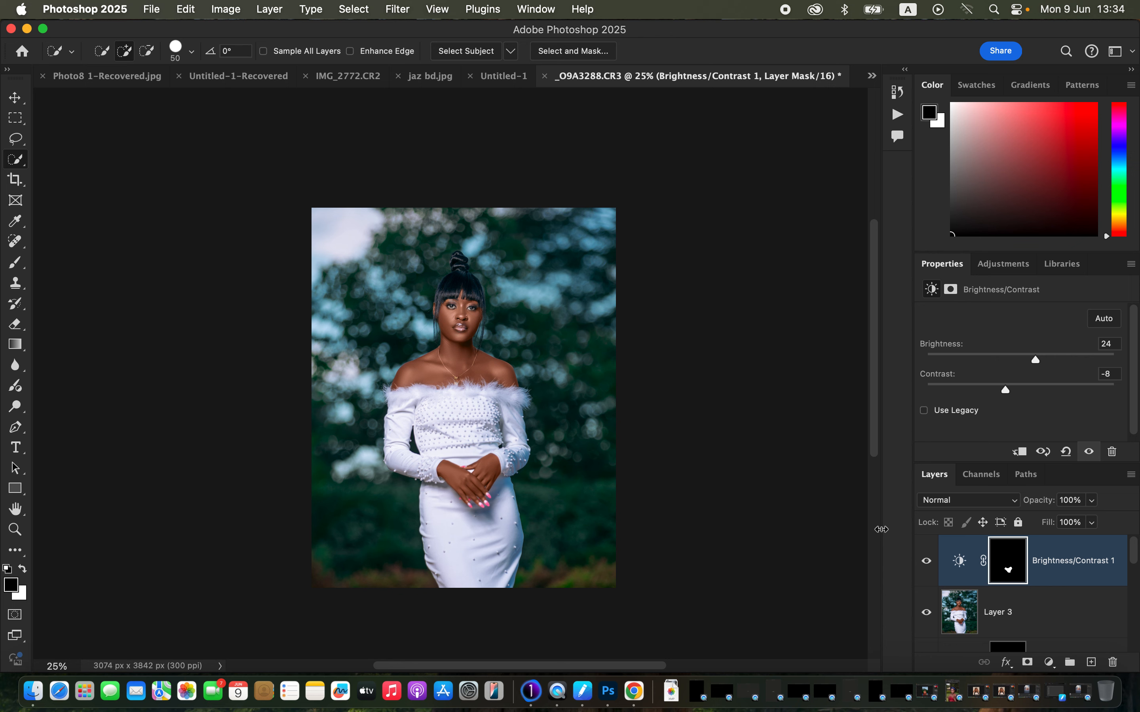
- Open Layer 3 in Liquify and push both hips of the dress outward with a size 700 Forward Warp brush
click(1067, 611)
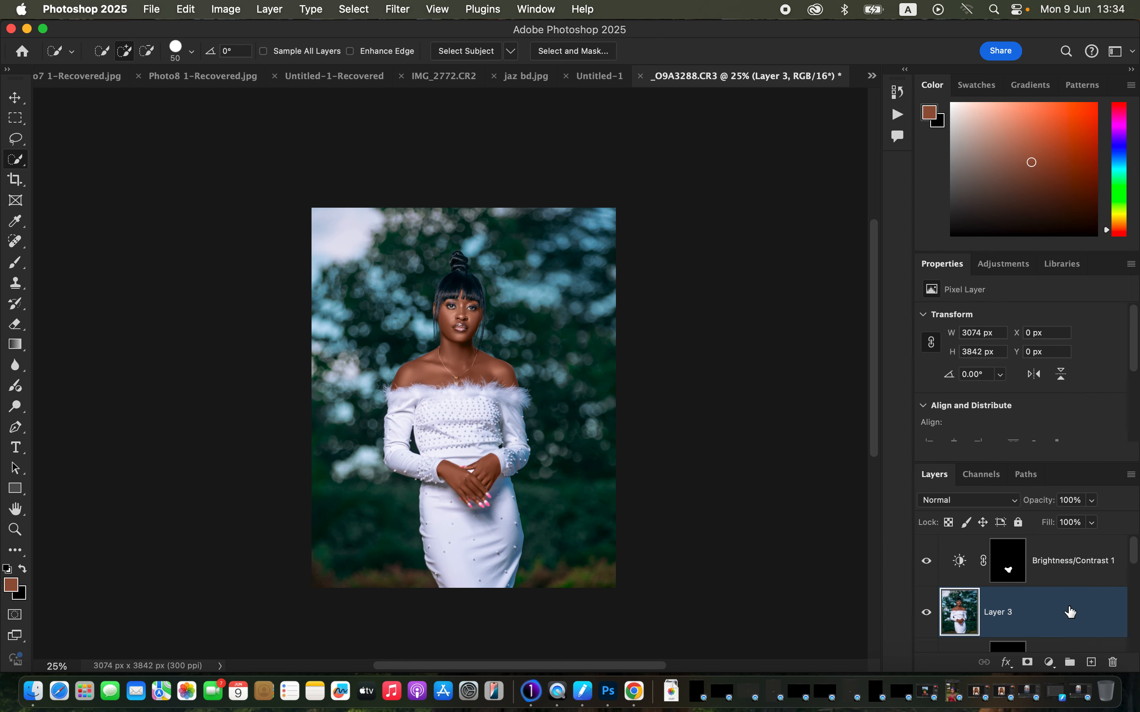
click(396, 9)
mouse_move(450, 213)
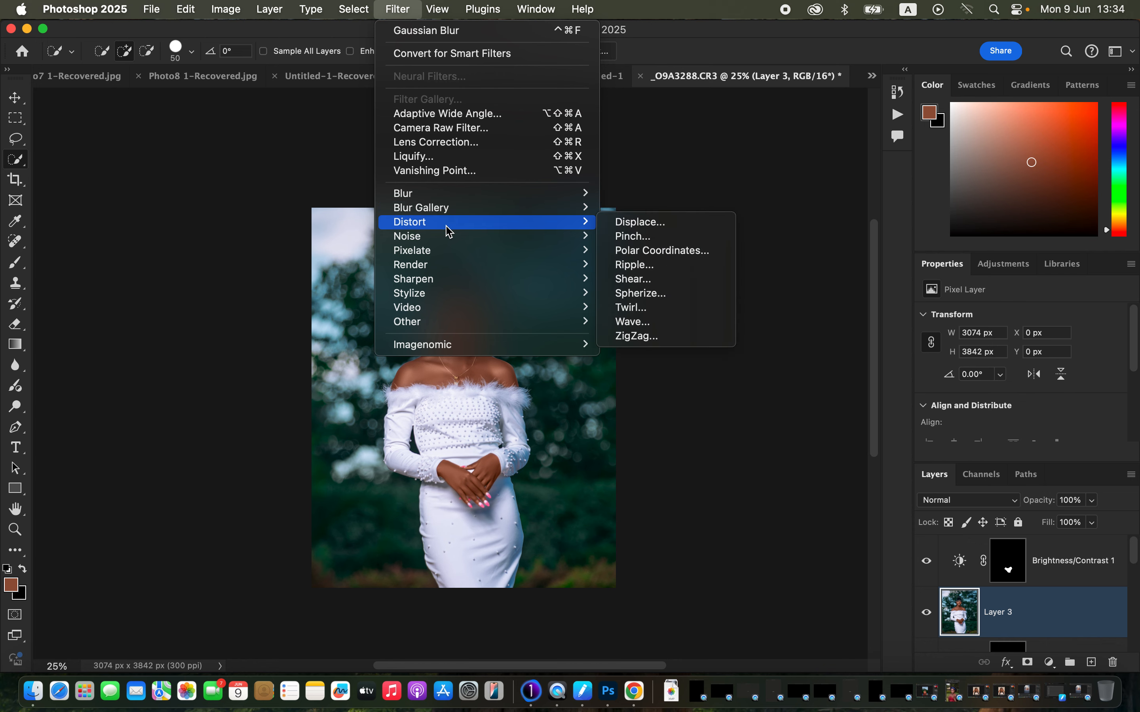
click(441, 161)
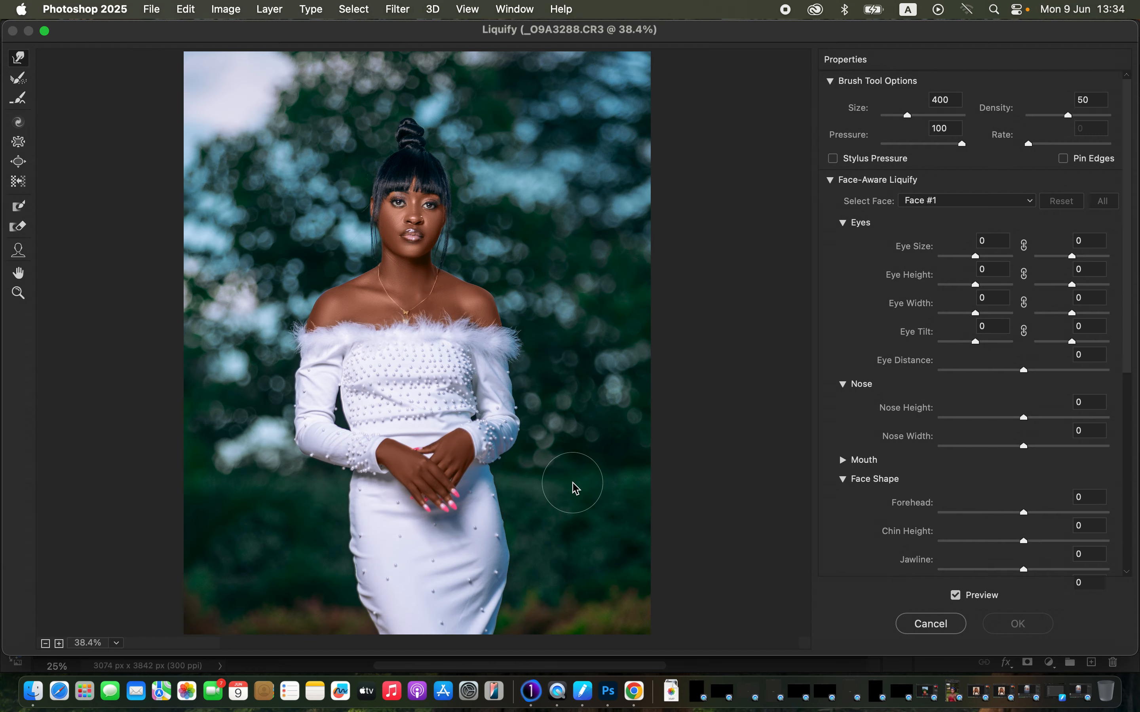
key(bracketright)
key(bracketright)
mouse_move(506, 532)
mouse_down()
mouse_move(512, 517)
mouse_move(513, 592)
mouse_move(501, 594)
mouse_up()
mouse_move(357, 558)
mouse_down()
mouse_move(347, 498)
mouse_move(356, 585)
mouse_up()
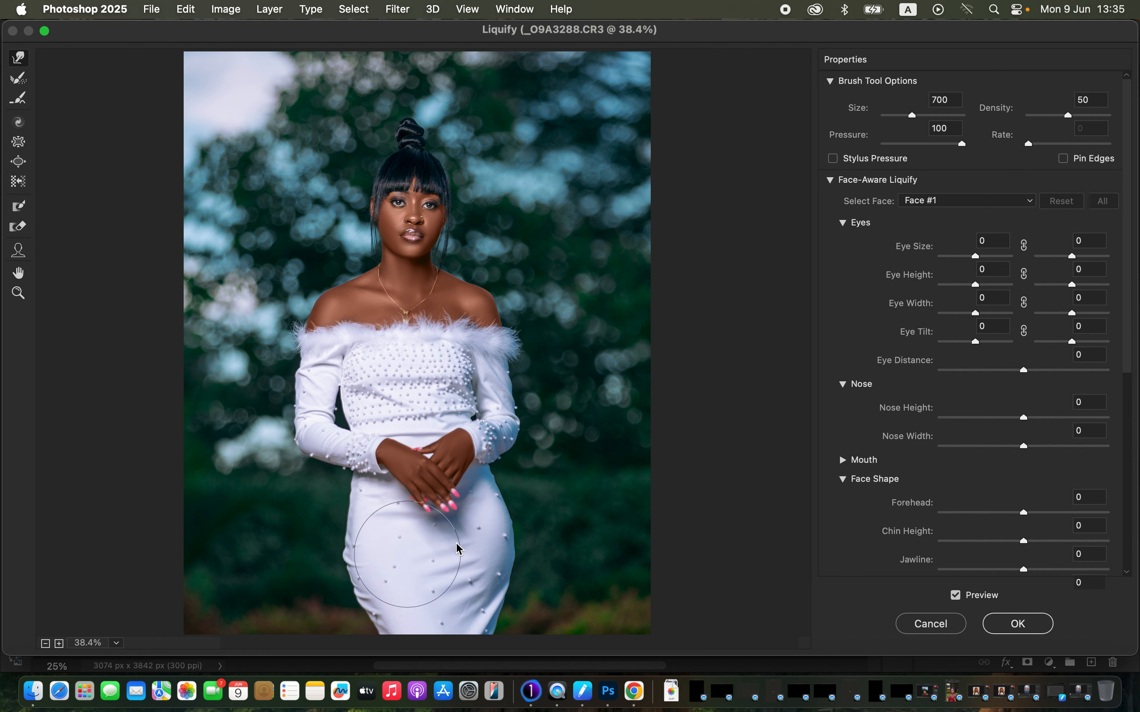
drag(507, 507, 505, 607)
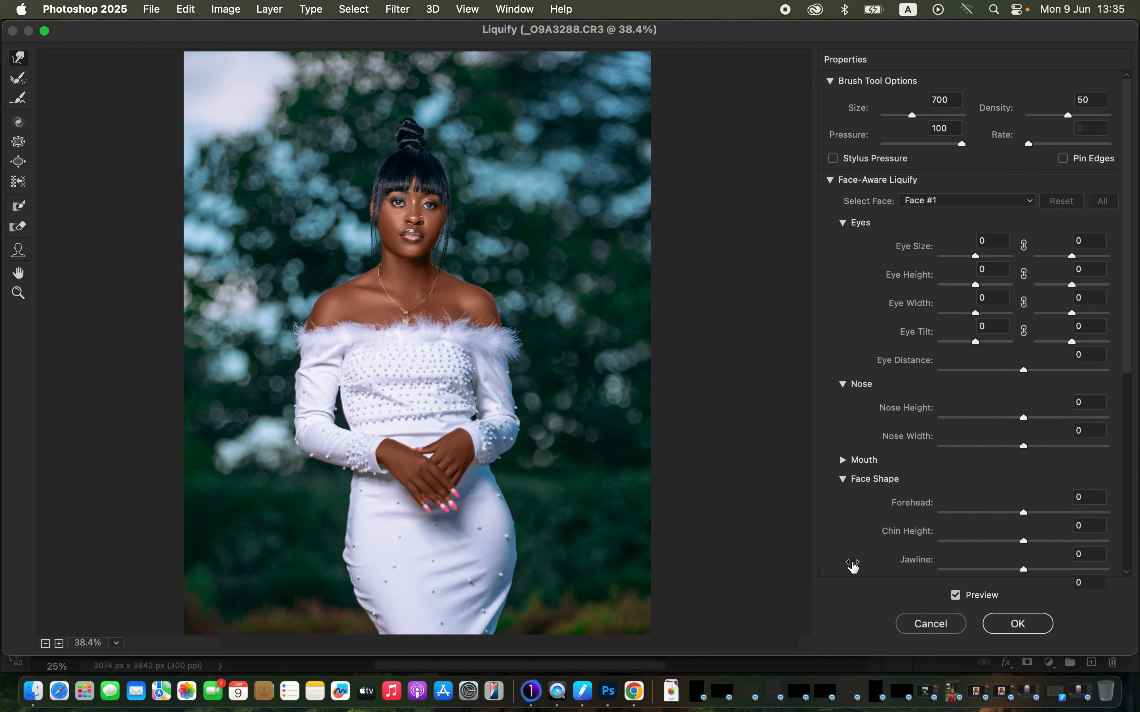
- Toggle the Liquify preview to compare the reshaped hips with the original and apply the filter
click(956, 597)
click(956, 596)
click(956, 602)
click(956, 601)
click(1017, 624)
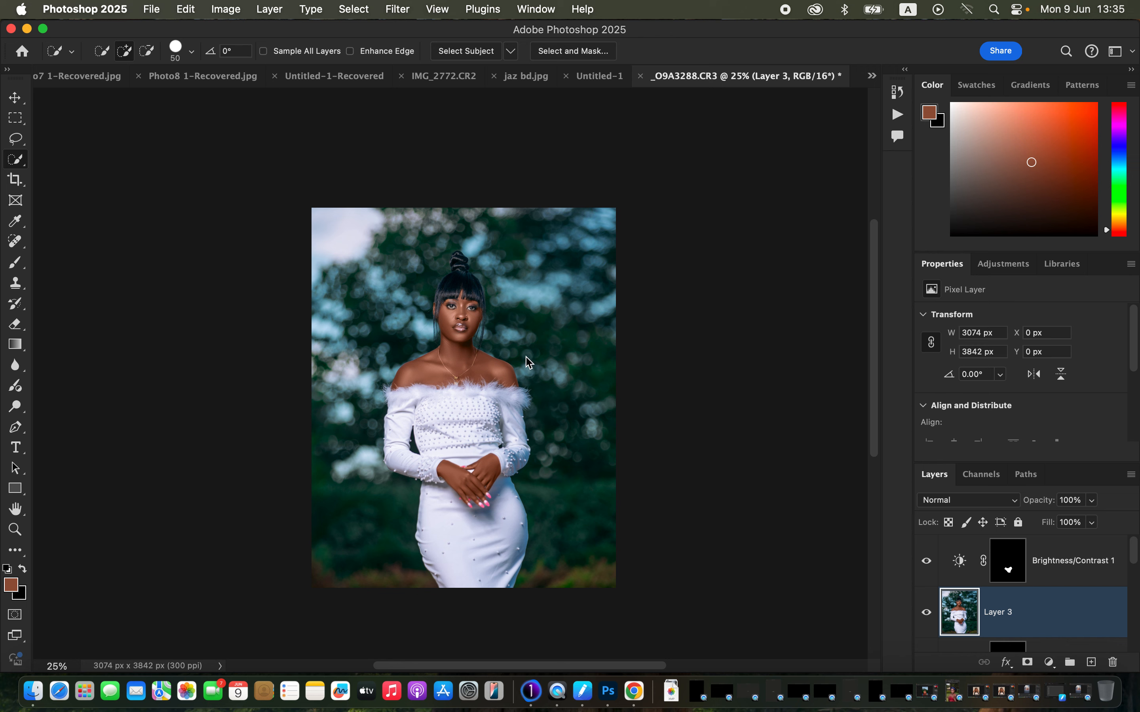
- Export the portrait as a JPG at quality 7 with Bicubic Sharper resampling, saving it as _O9A3288 on the Desktop
click(153, 10)
mouse_move(220, 272)
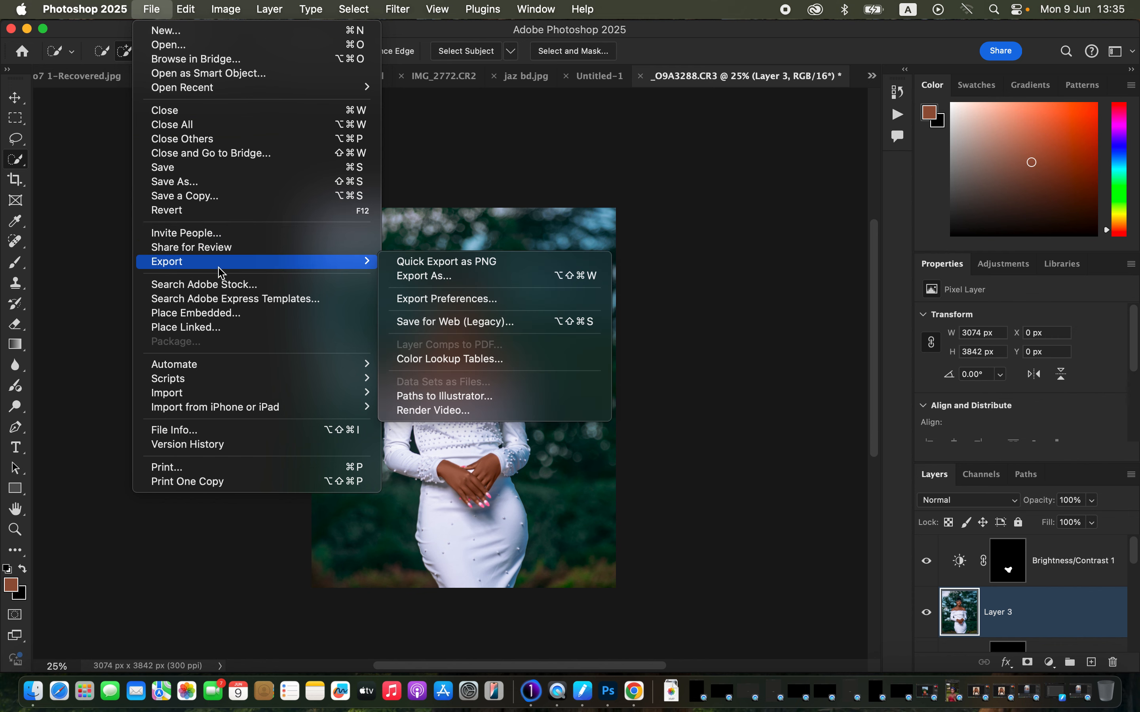
click(460, 277)
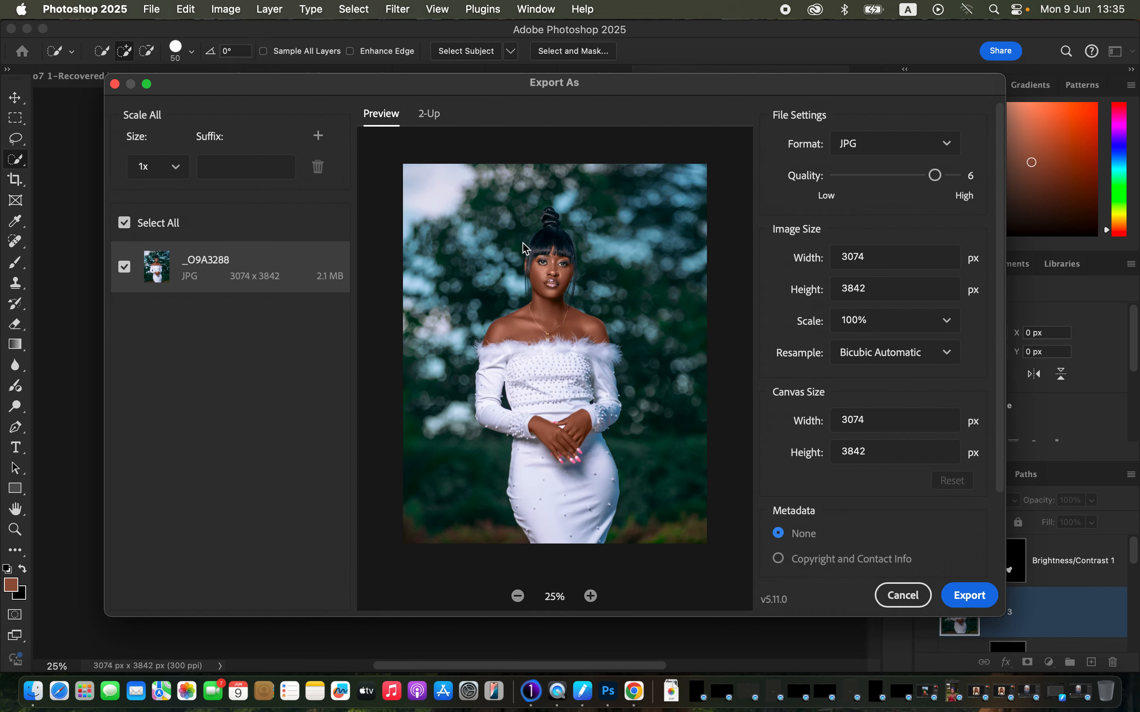
click(954, 176)
click(903, 361)
click(903, 442)
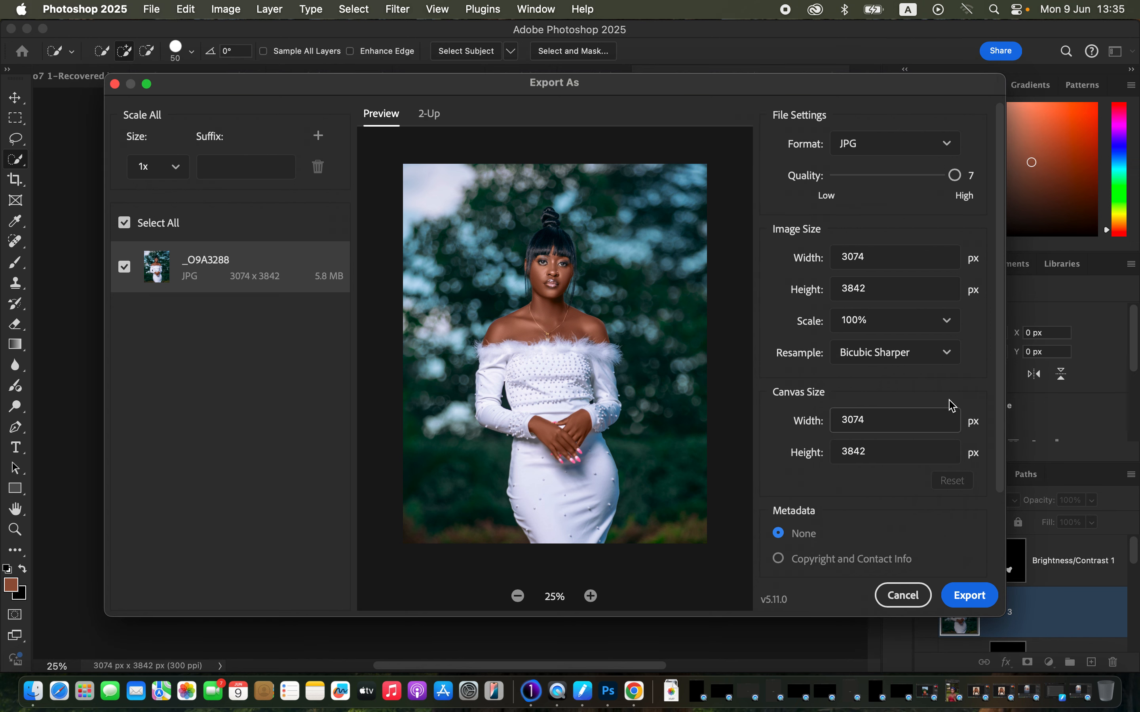
scroll(1004, 377, down, 5)
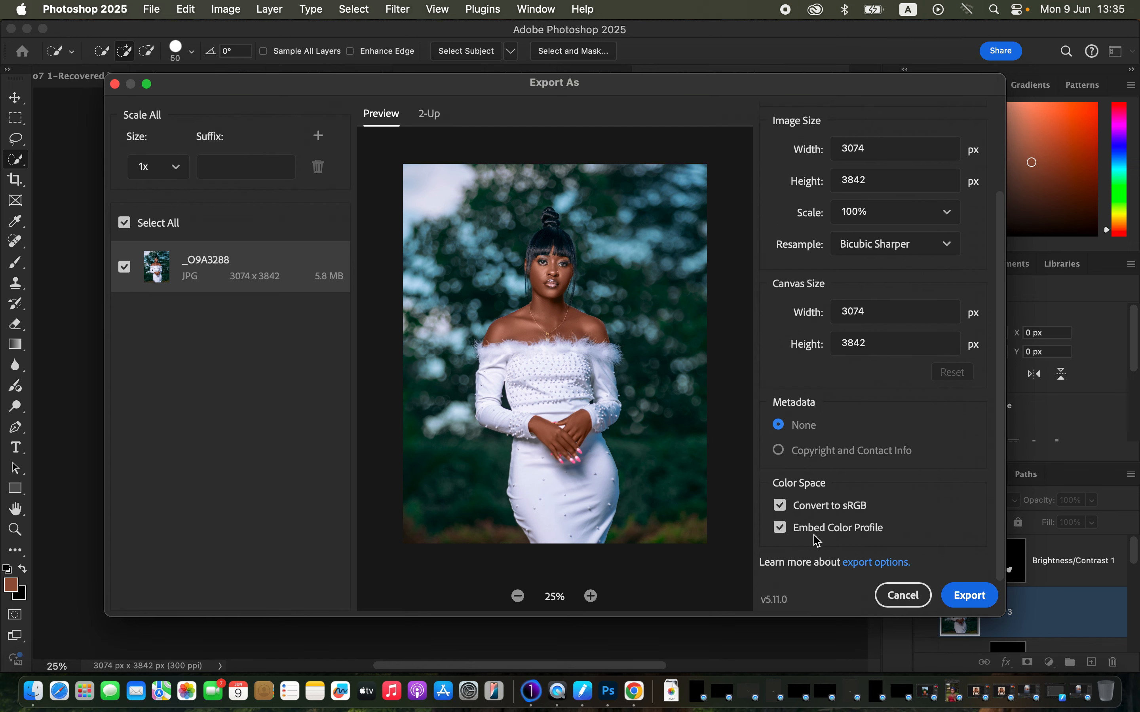
click(966, 598)
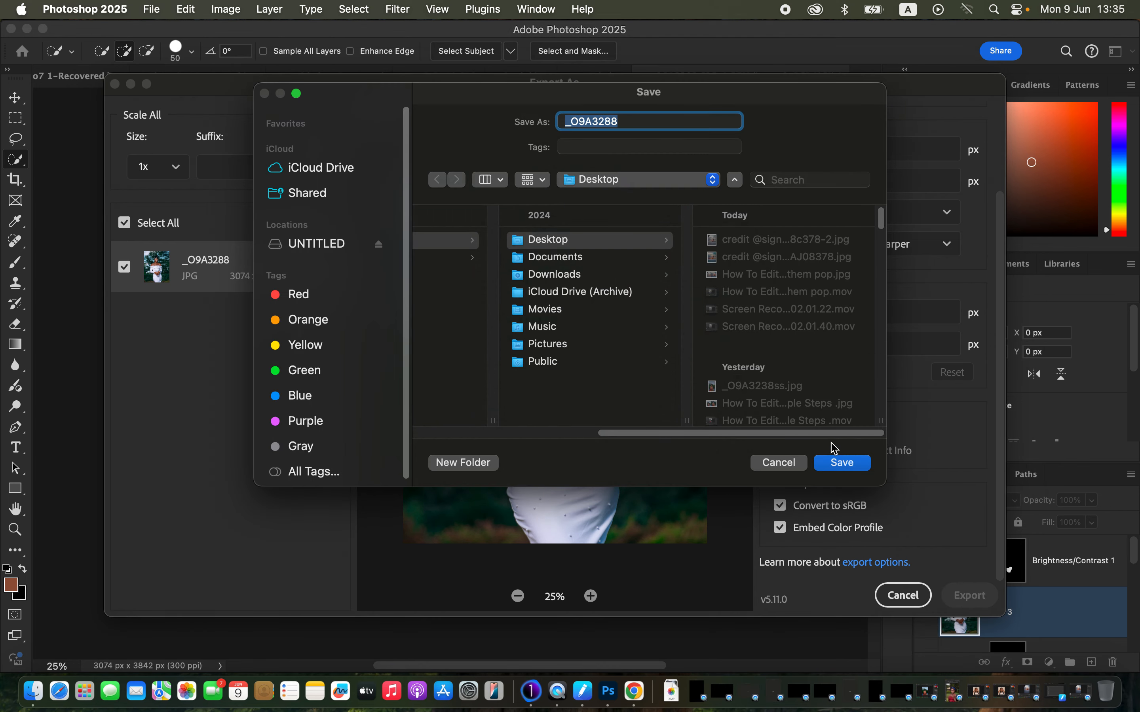
click(842, 464)
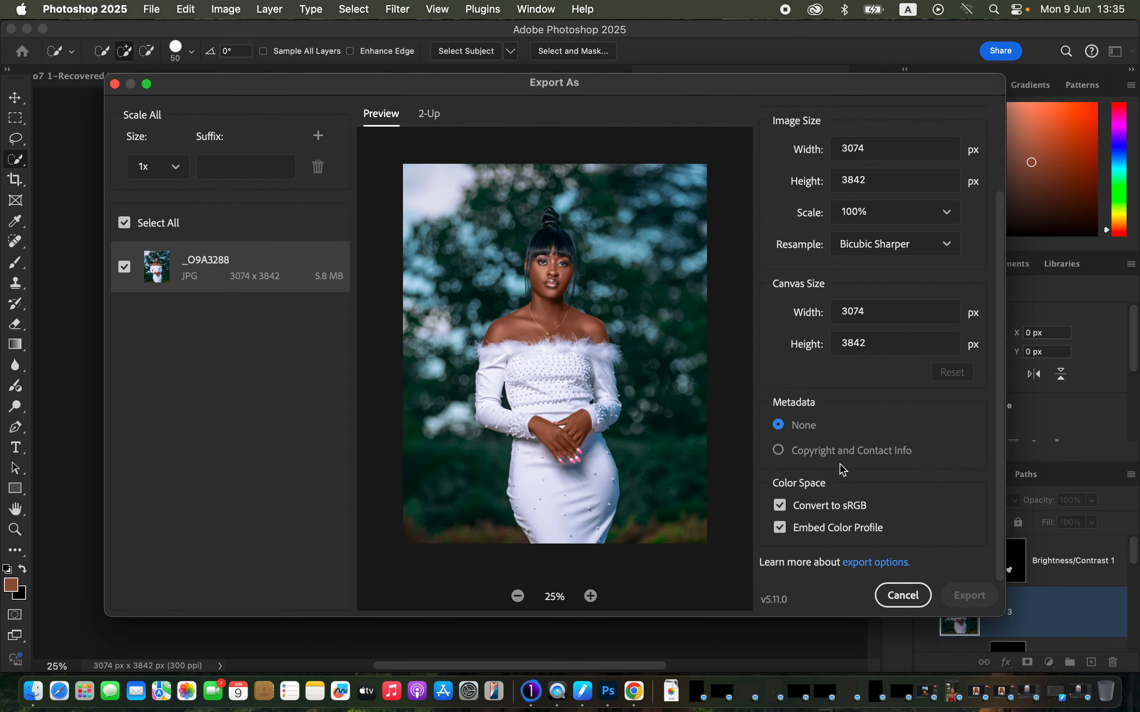